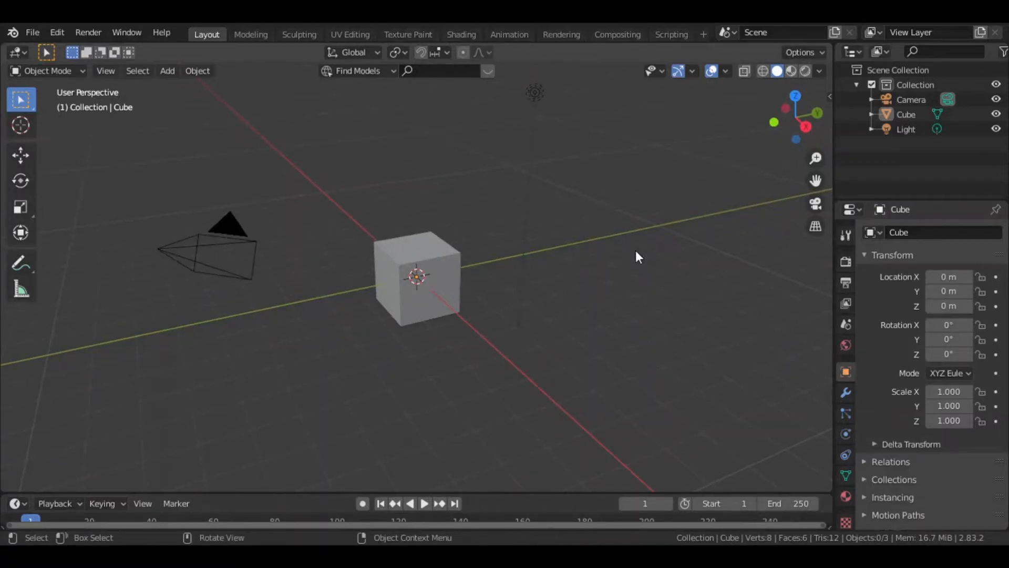
Select the default cube and rename it as dudukan
mouse_move(625, 273)
middle_mouse_down()
mouse_move(608, 261)
mouse_move(634, 271)
middle_mouse_up()
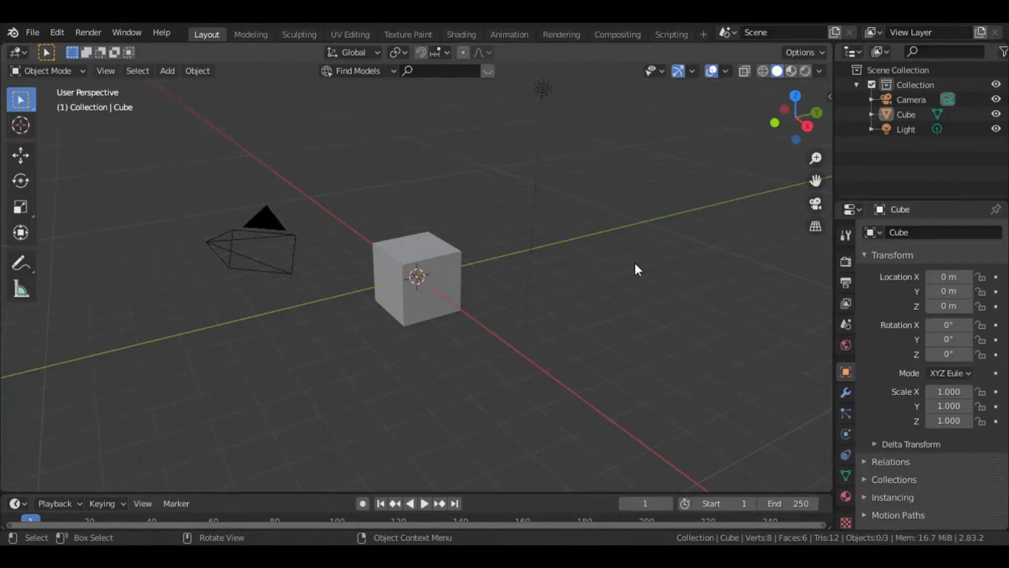
left_click(443, 248)
scroll(505, 260, "up", 2)
mouse_move(528, 251)
middle_mouse_down()
mouse_move(430, 194)
mouse_move(522, 220)
mouse_move(530, 246)
middle_mouse_up()
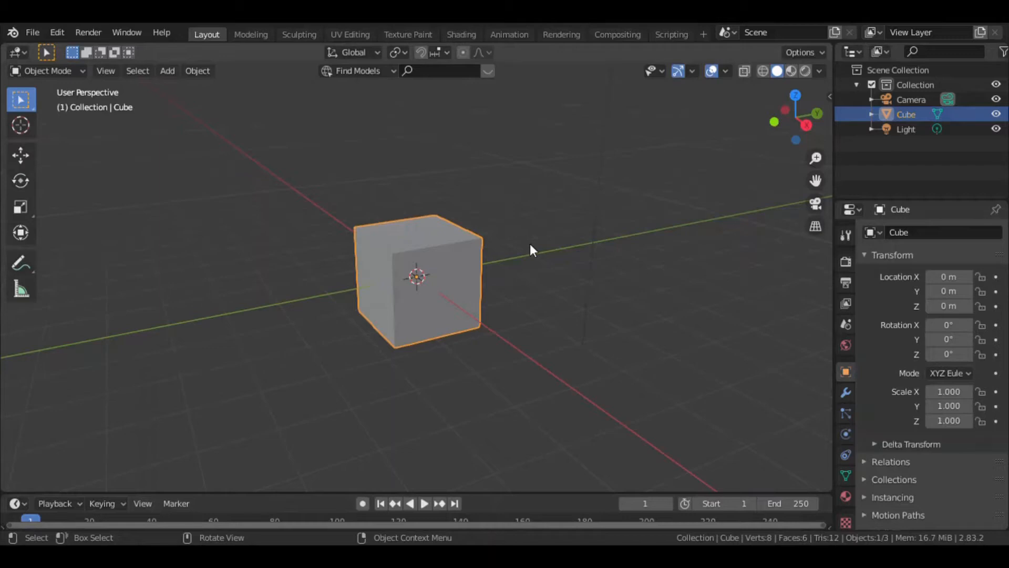
double_click(916, 115)
key("BackSpace")
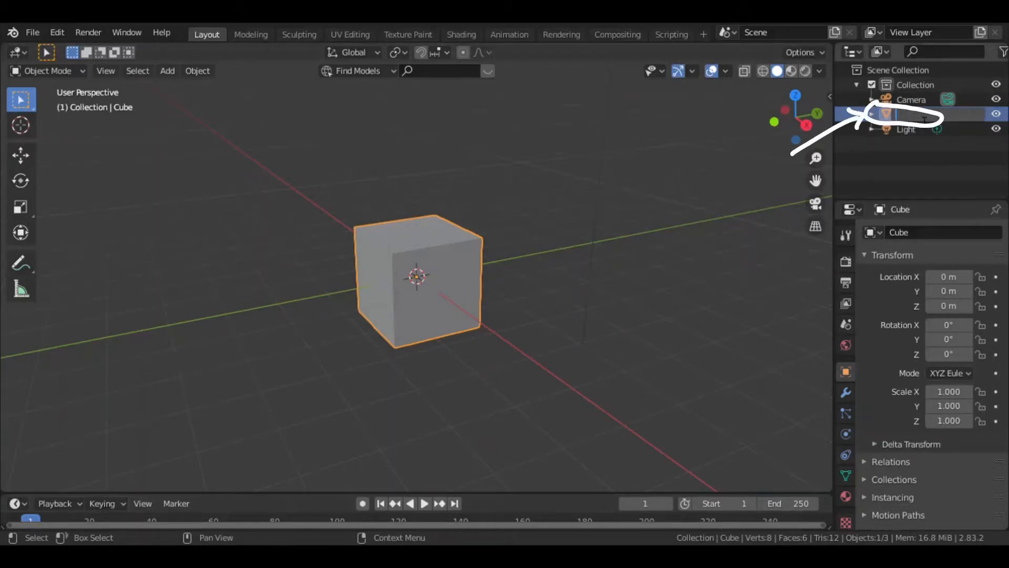
type("dudukan")
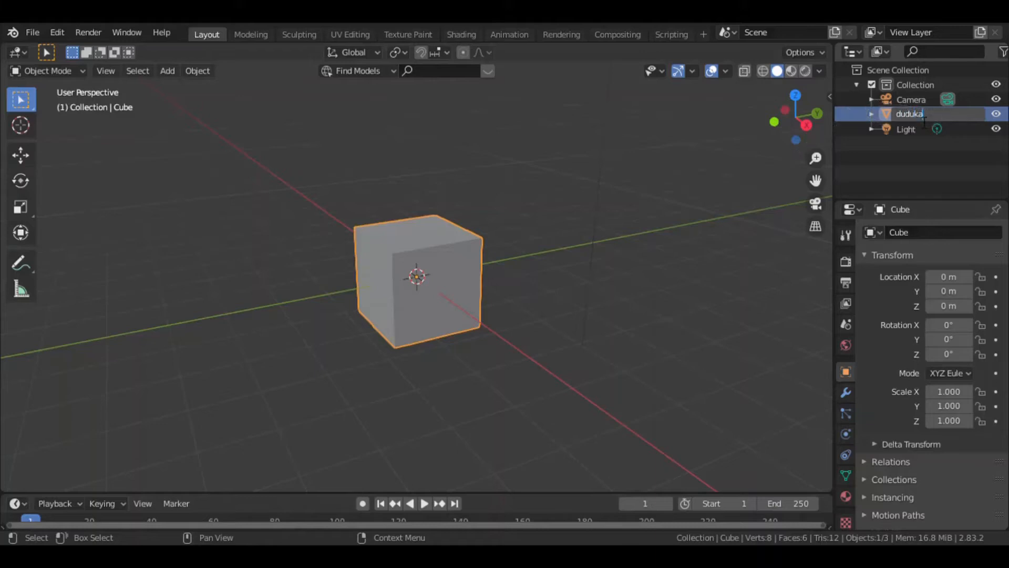
key("Return")
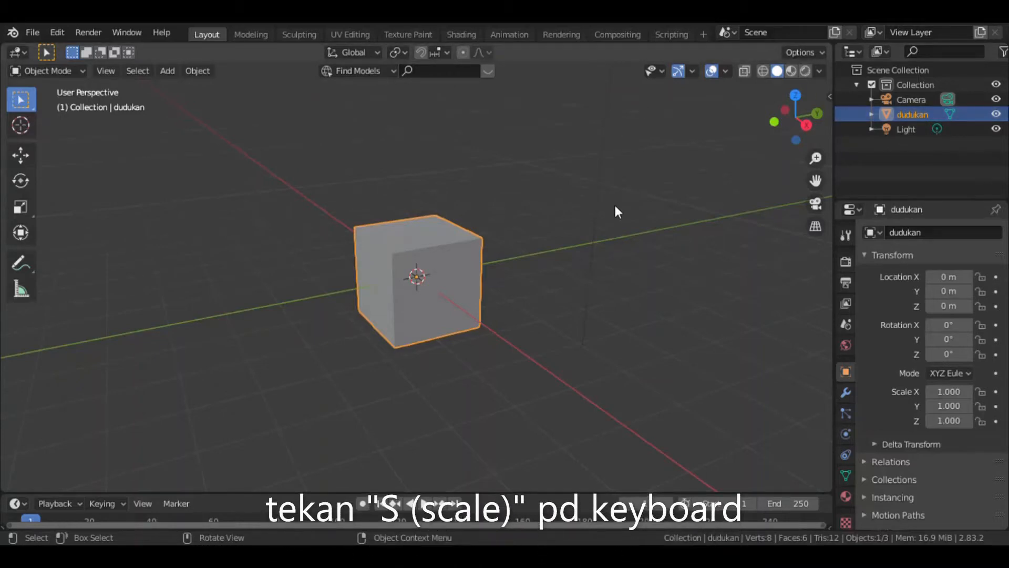
Flatten the dudukan cube into a thin slab by scaling it along Z to about 0.127
key("s")
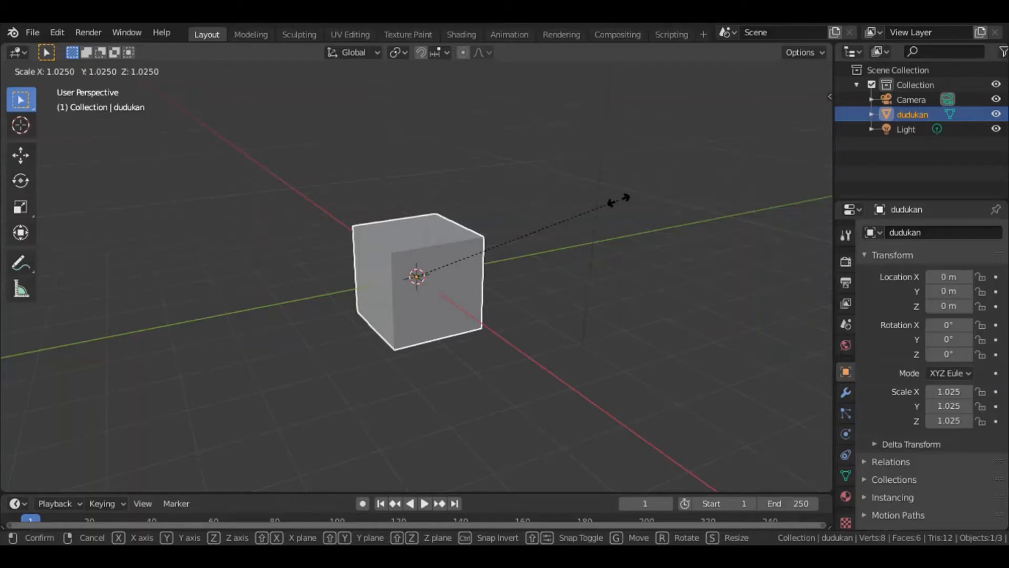
right_click(620, 204)
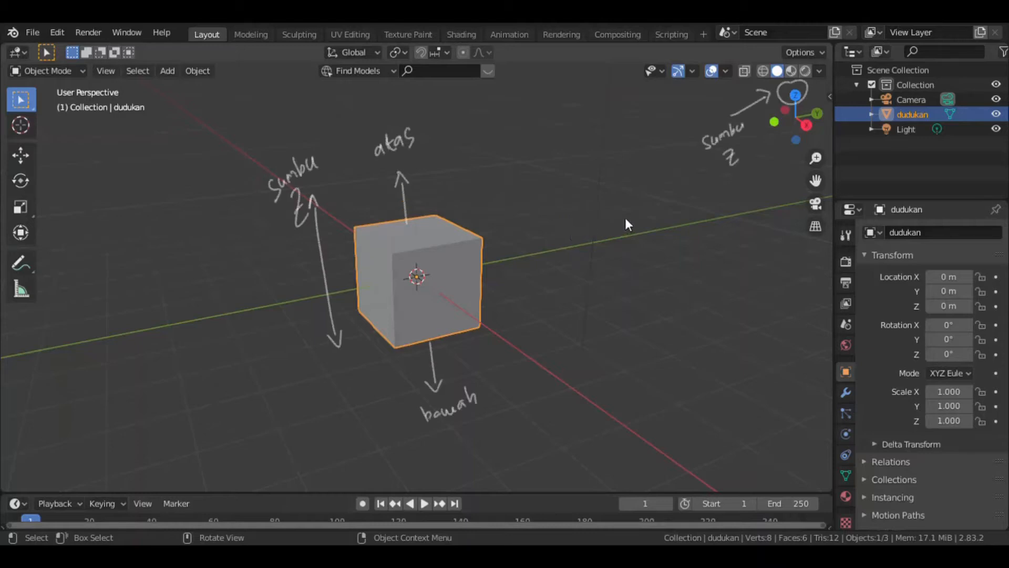
key("s")
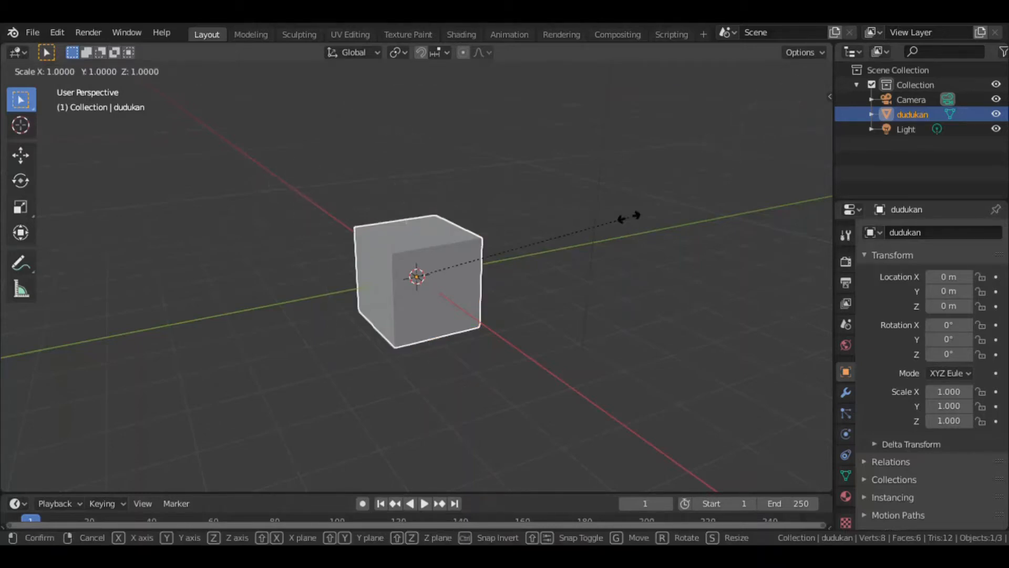
key("z")
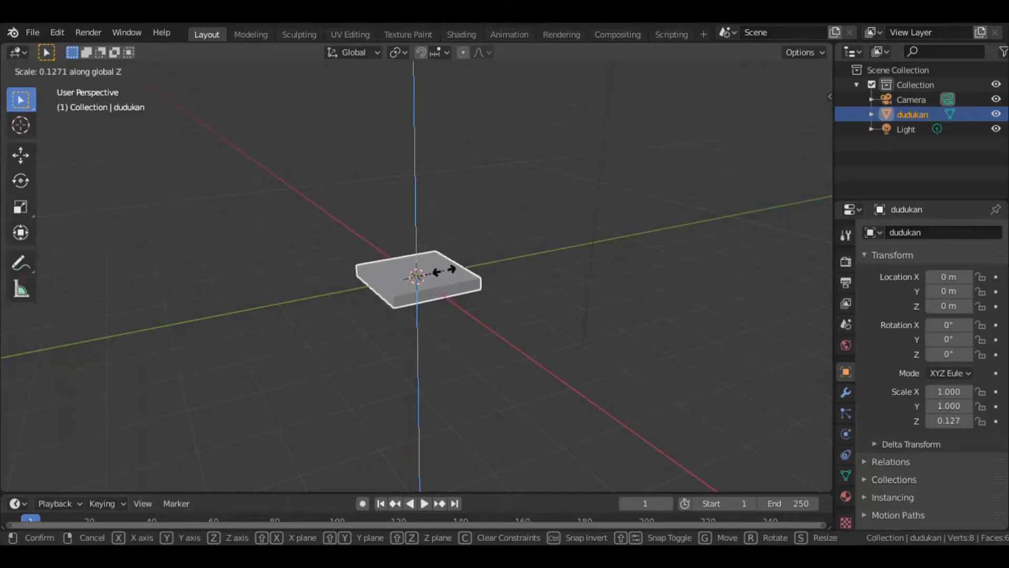
left_click(444, 270)
Duplicate the dudukan slab and move the copy about 3.32 m along the X axis
middle_click_drag(488, 289, 644, 177)
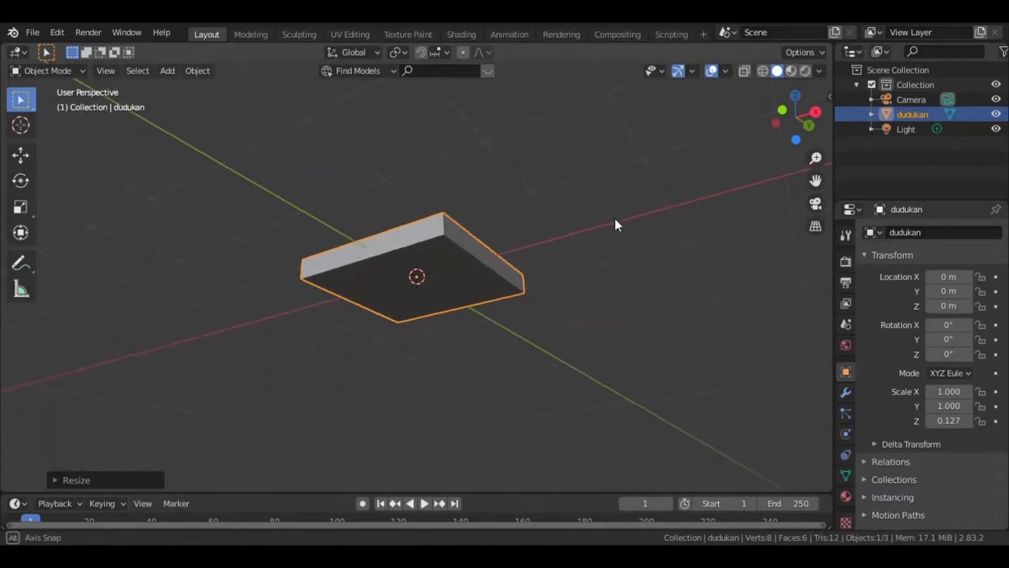
middle_click_drag(617, 220, 543, 260)
middle_click_drag(487, 209, 532, 249)
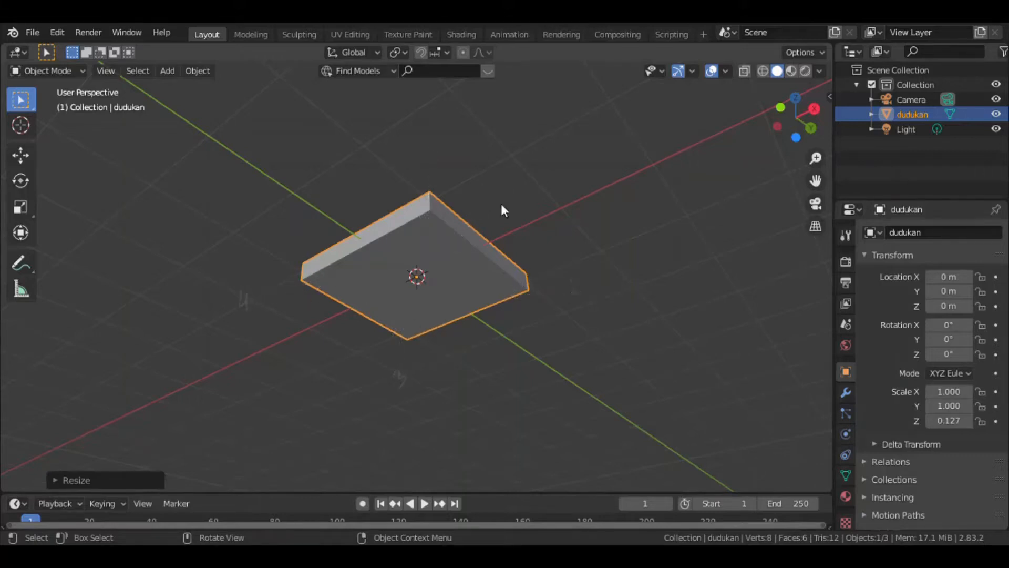
middle_click_drag(588, 203, 555, 291)
scroll(541, 279, "down", 2)
scroll(541, 280, "up", 1)
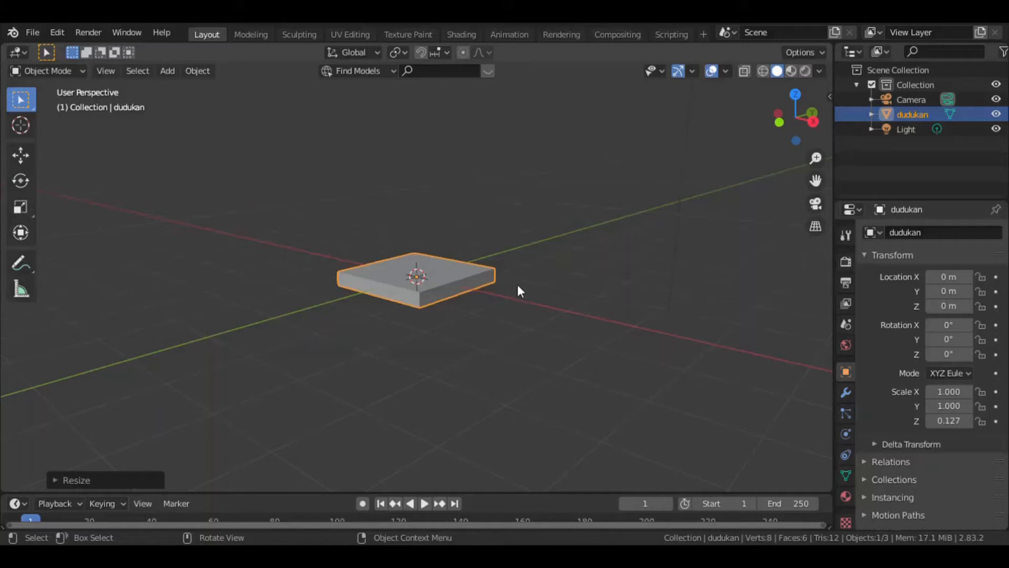
left_click(521, 290)
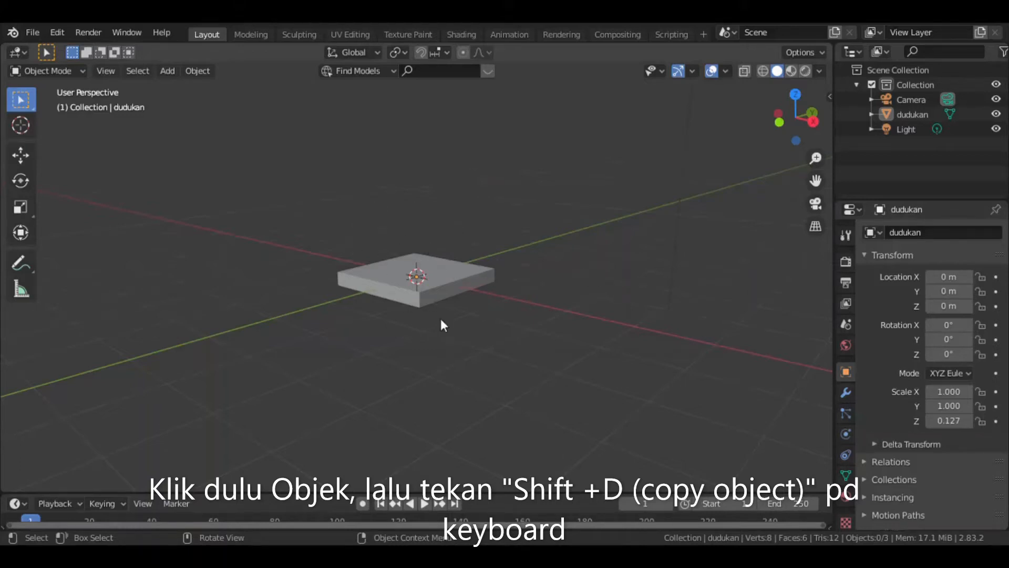
left_click(459, 276)
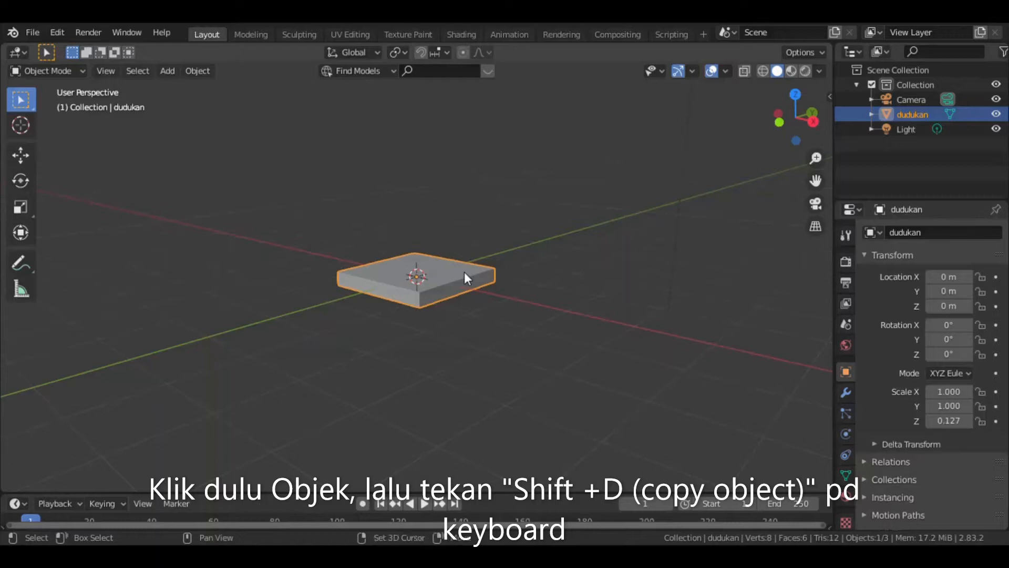
key("shift+d")
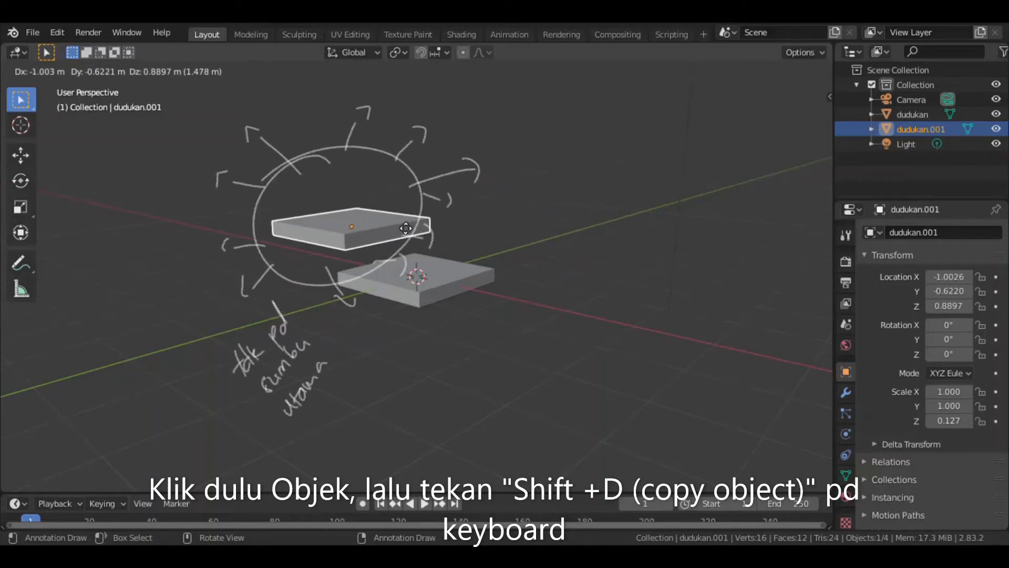
key("Escape")
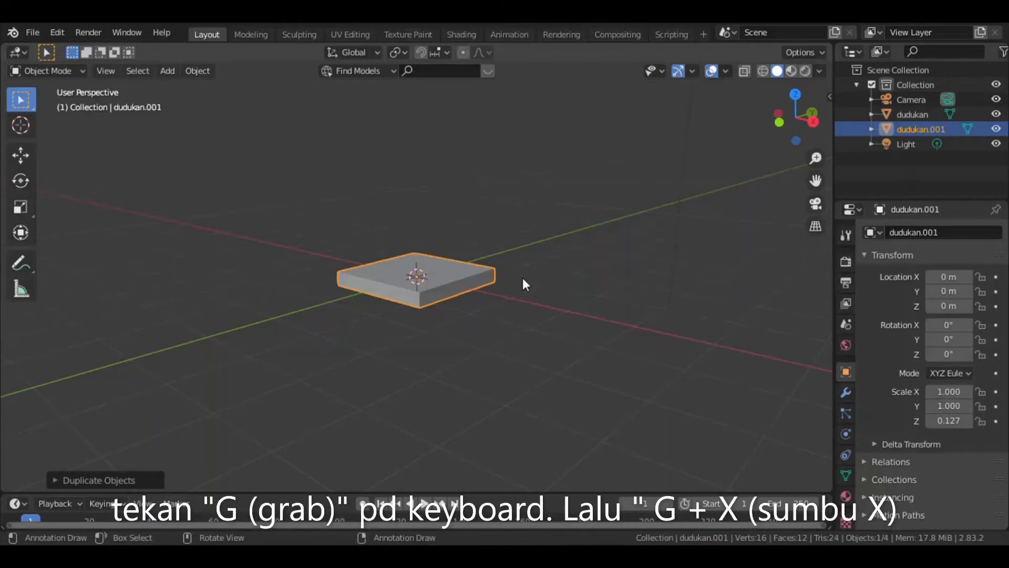
key("g")
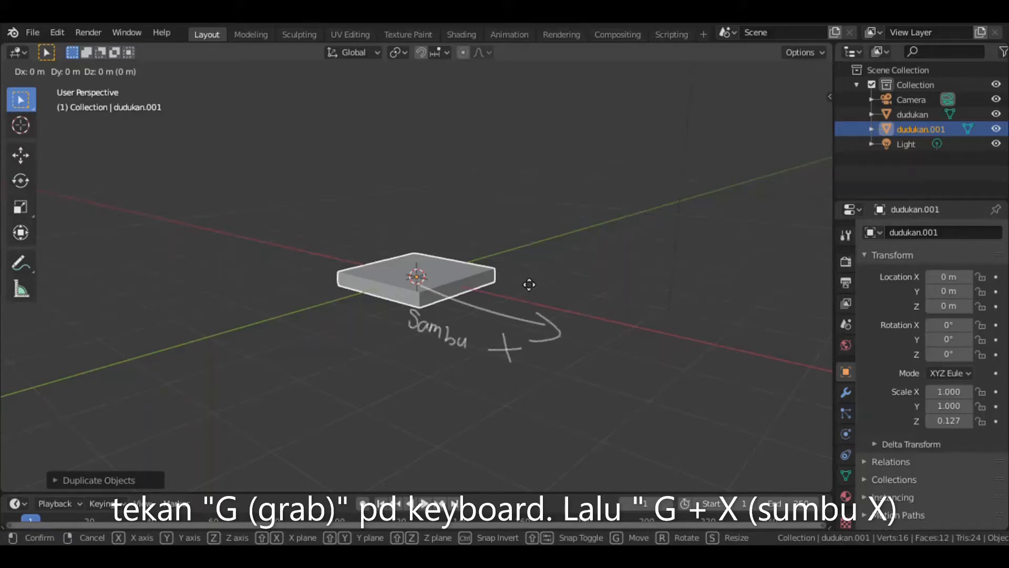
key("x")
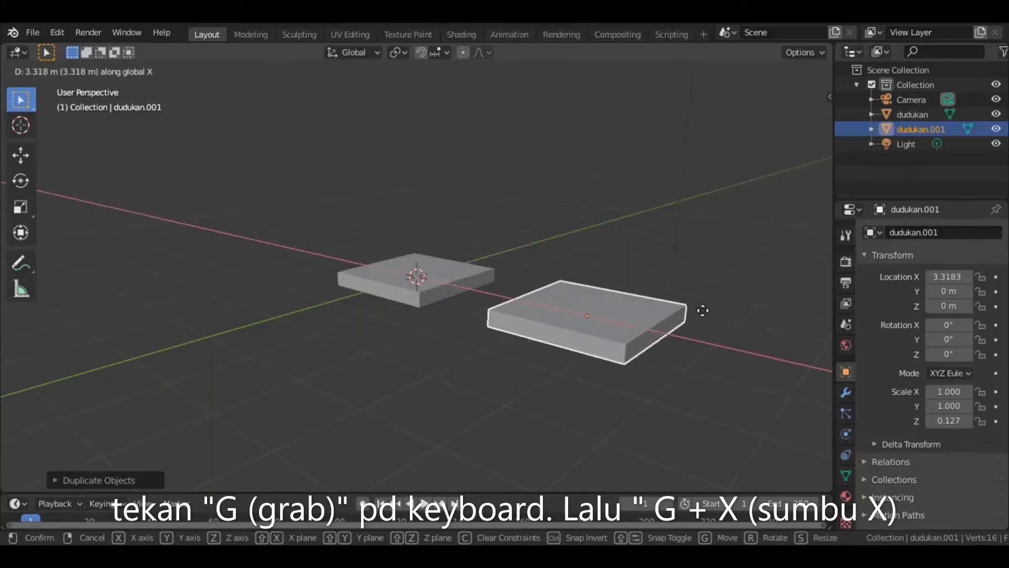
left_click(703, 310)
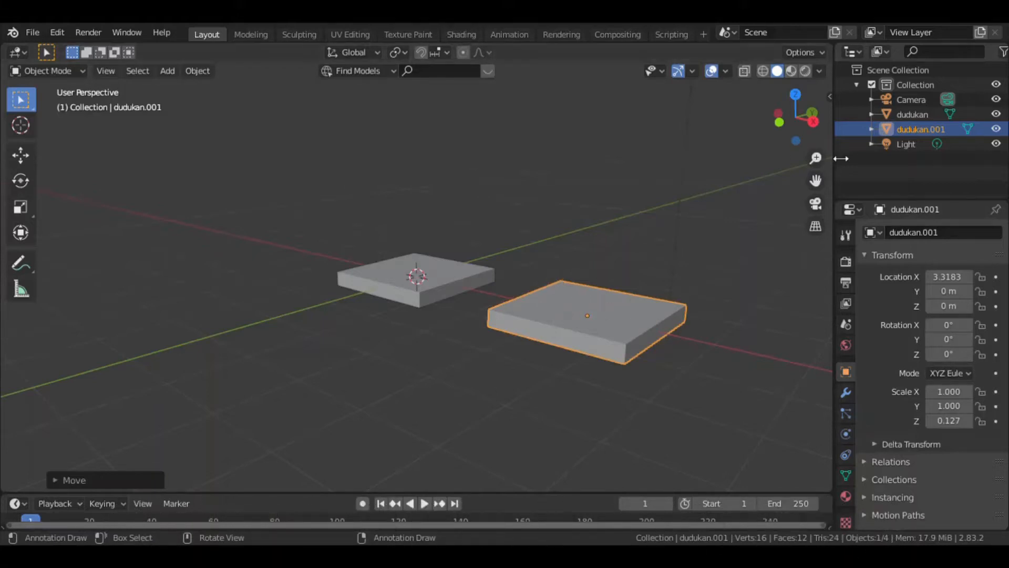
Rename the duplicated slab as kaki, and hide and unhide it in the viewport
double_click(935, 128)
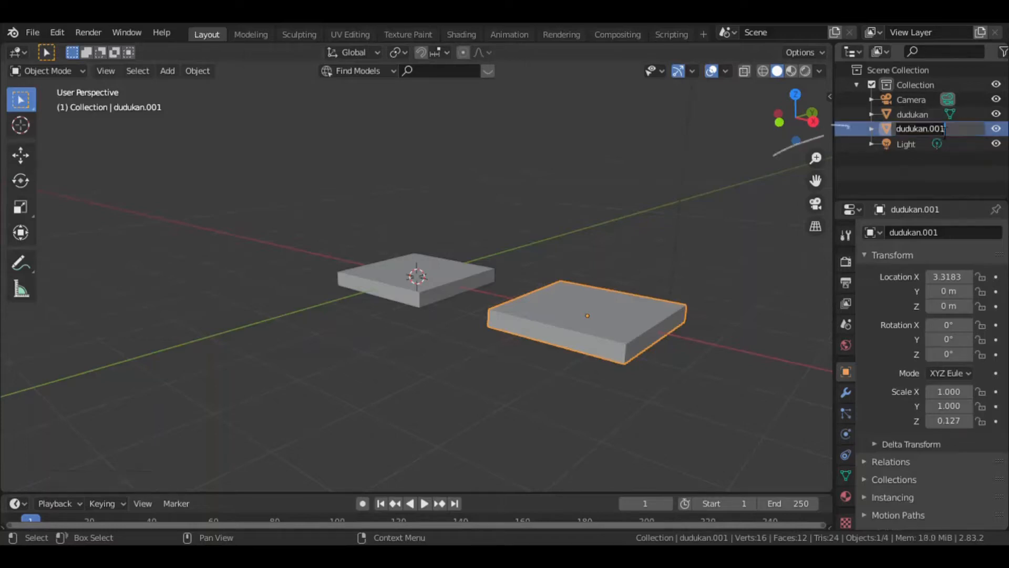
type("kaki")
key("Return")
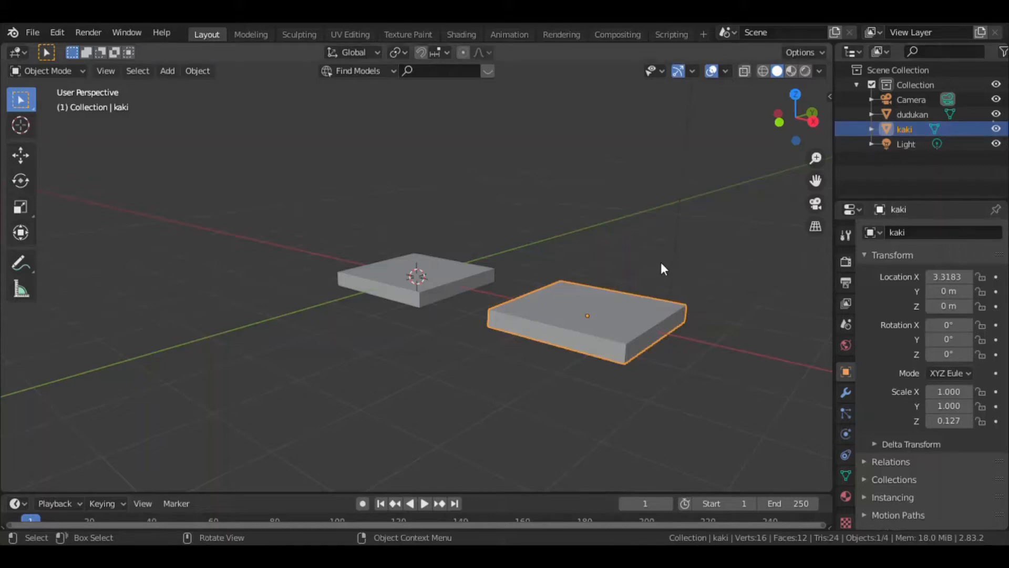
left_click(997, 129)
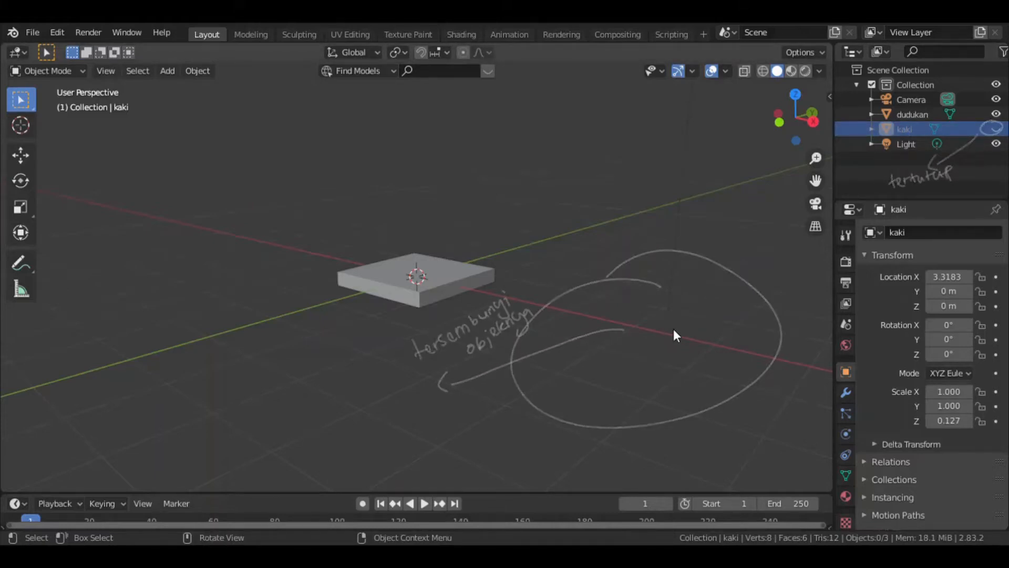
left_click(997, 130)
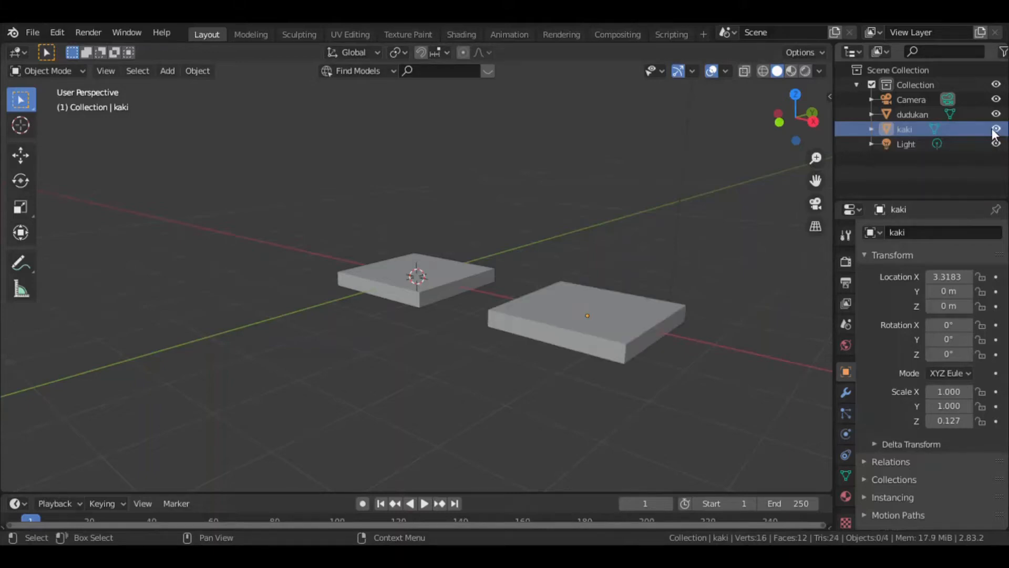
Narrow the kaki slab into a bar by scaling it along Y to about 0.181
left_click(619, 344)
middle_click_drag(622, 287, 687, 284)
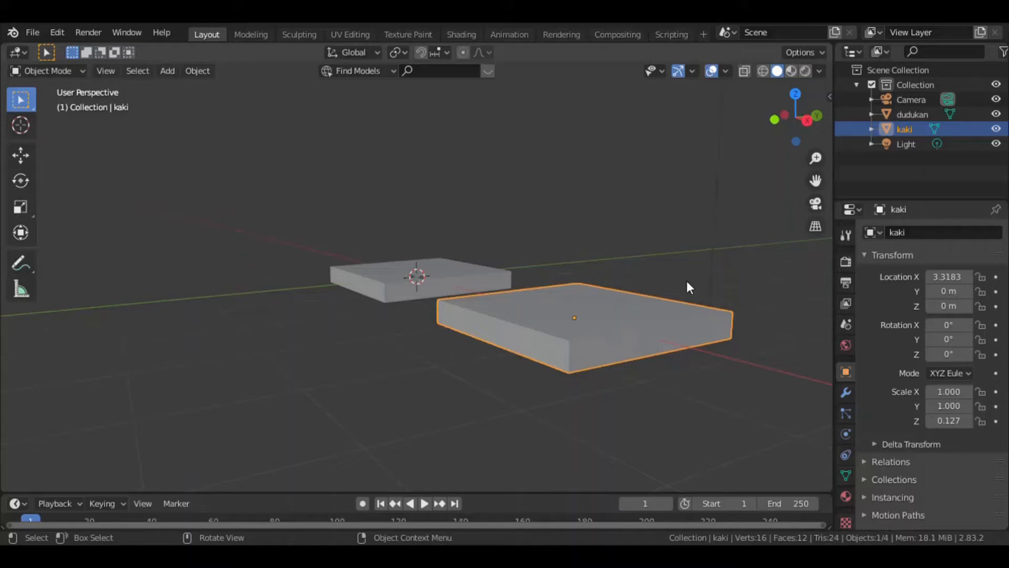
scroll(682, 292, "down", 4)
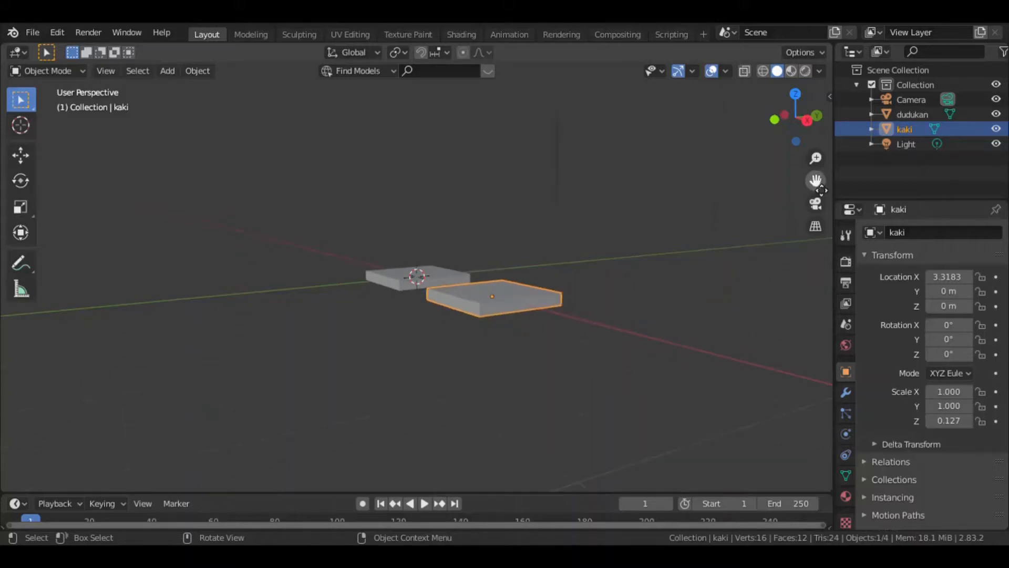
left_click_drag(815, 181, 758, 184)
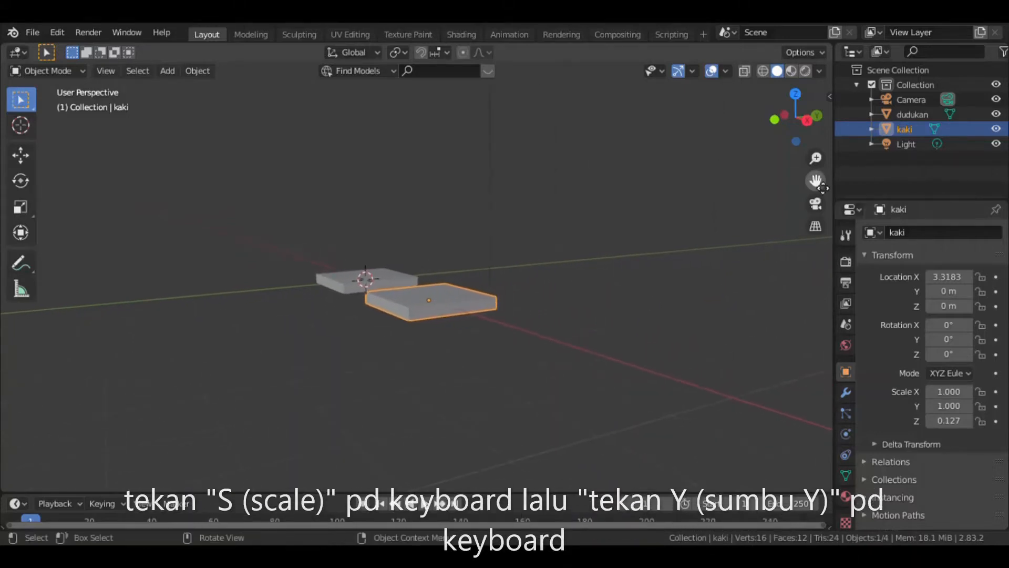
scroll(532, 251, "up", 3)
middle_click_drag(532, 251, 570, 283)
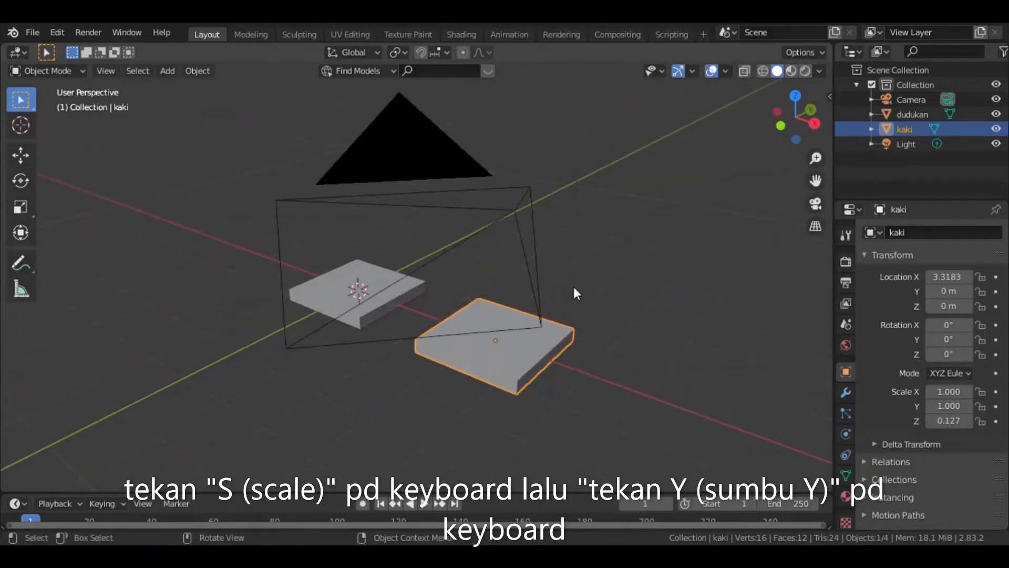
middle_click_drag(699, 306, 671, 274)
scroll(592, 330, "up", 2)
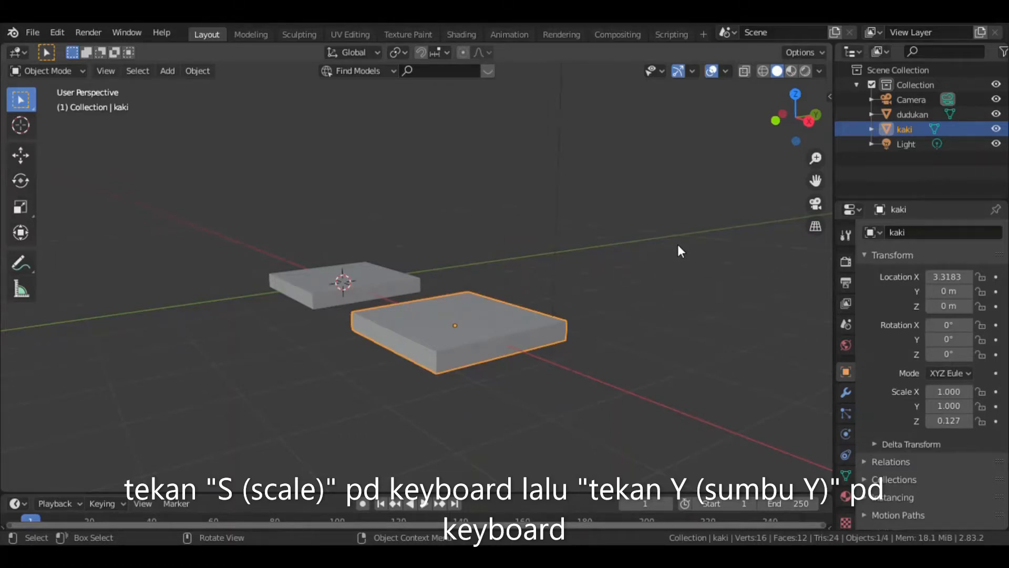
key("s")
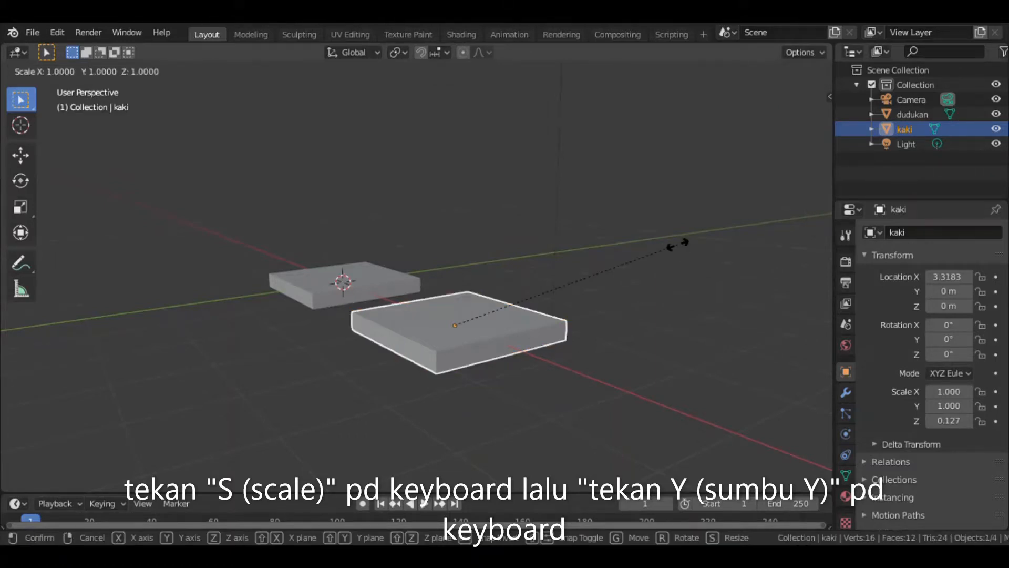
key("y")
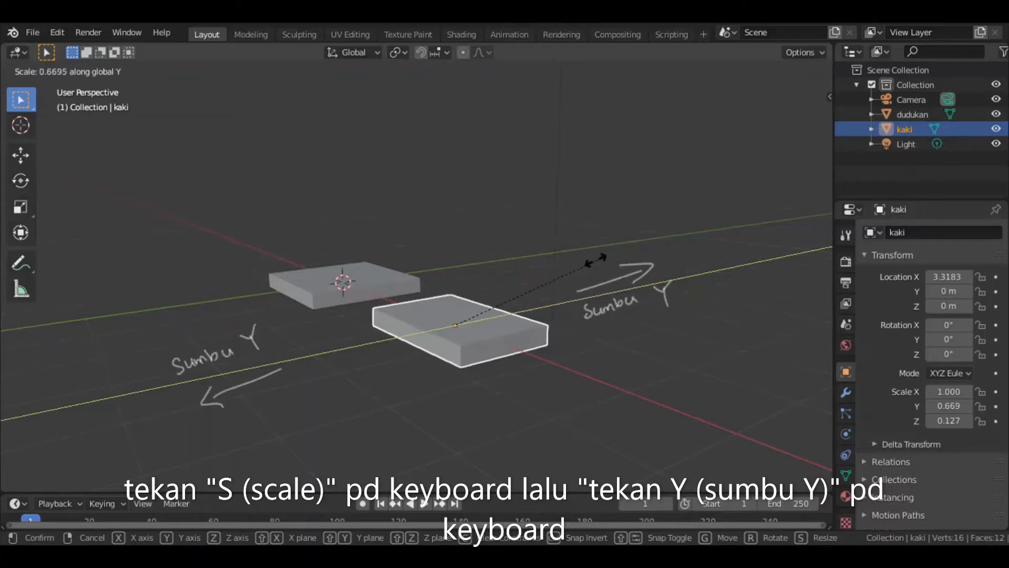
left_click(483, 292)
Shorten the kaki bar into a small block by scaling it along X to about -0.16
scroll(566, 322, "up", 2)
scroll(531, 376, "down", 2)
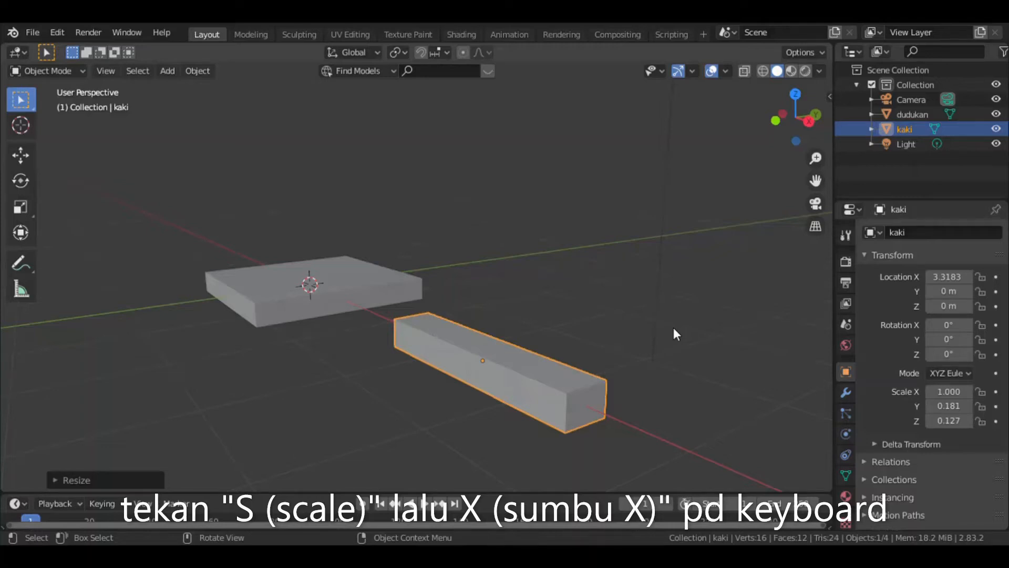
key("s")
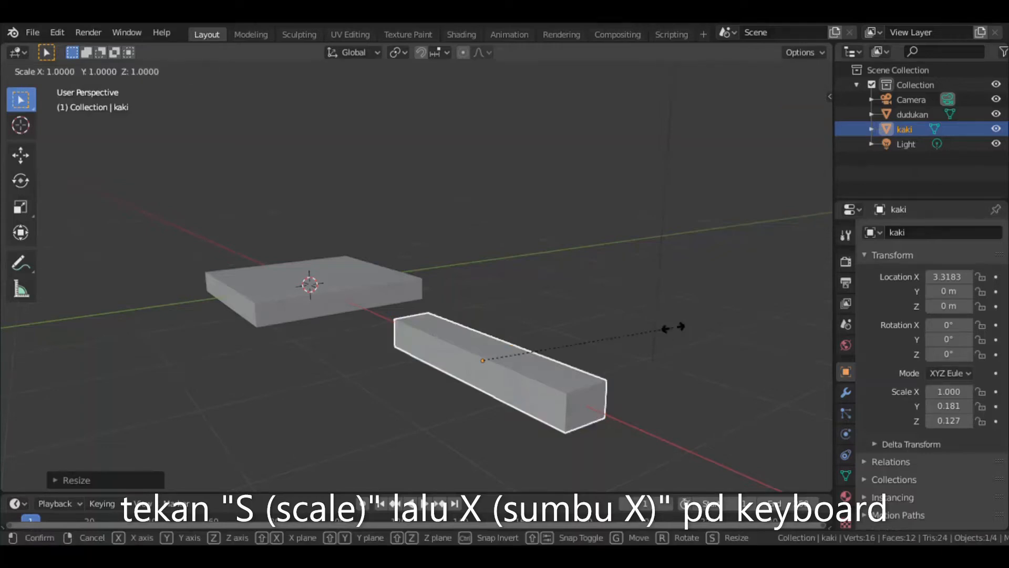
key("x")
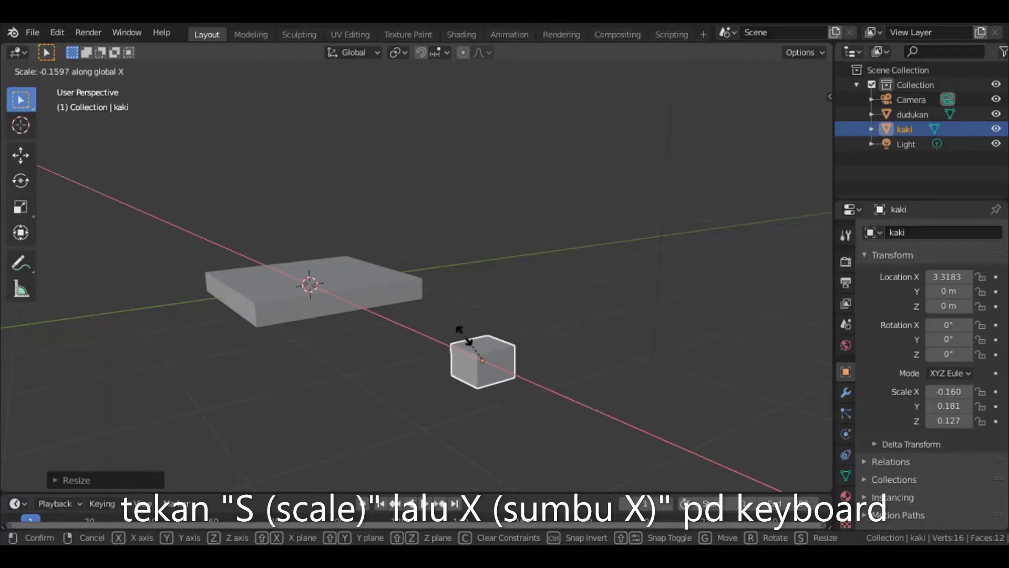
left_click(463, 337)
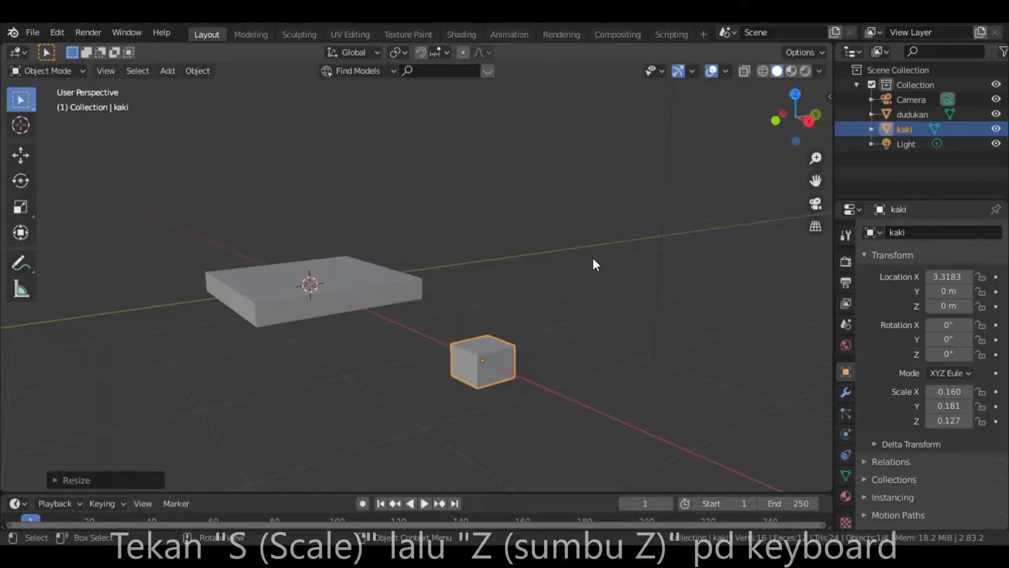
Stretch the kaki block into an upright leg by scaling it along Z to about 0.704
key("s")
key("z")
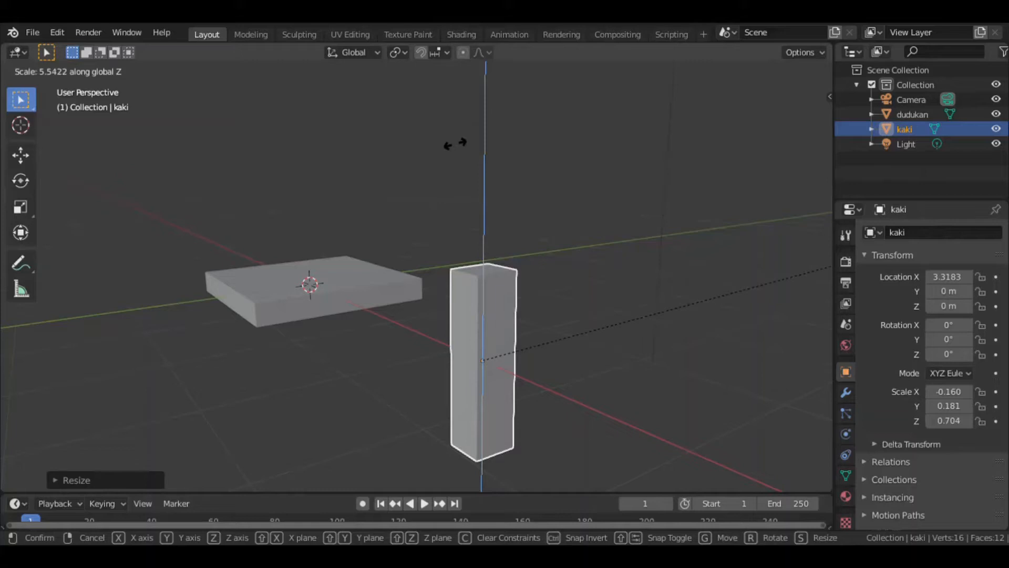
left_click(455, 146)
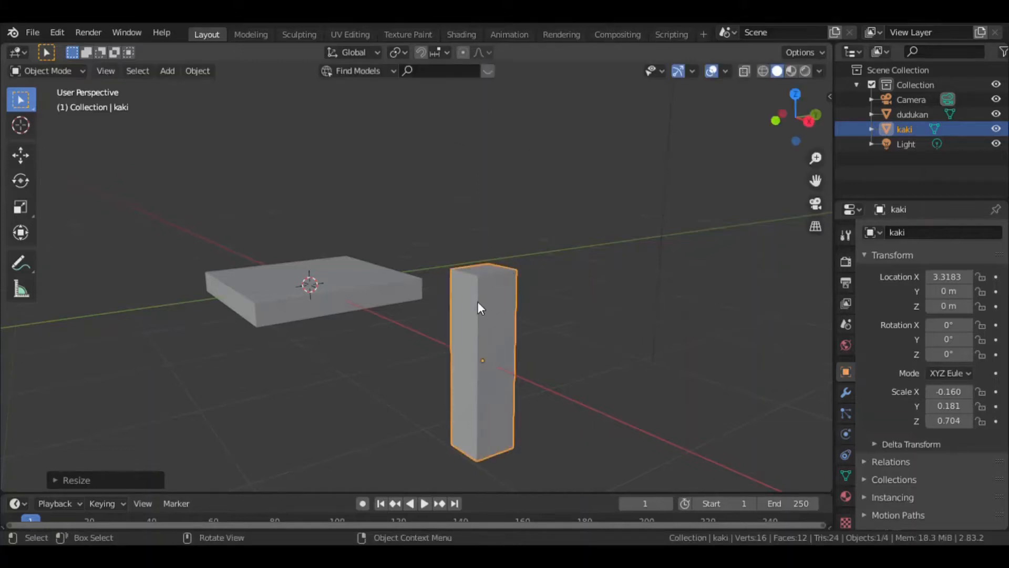
Move the kaki leg along the X axis into the dudukan seat, to X about 0.7234 m
middle_click_drag(531, 276, 585, 196)
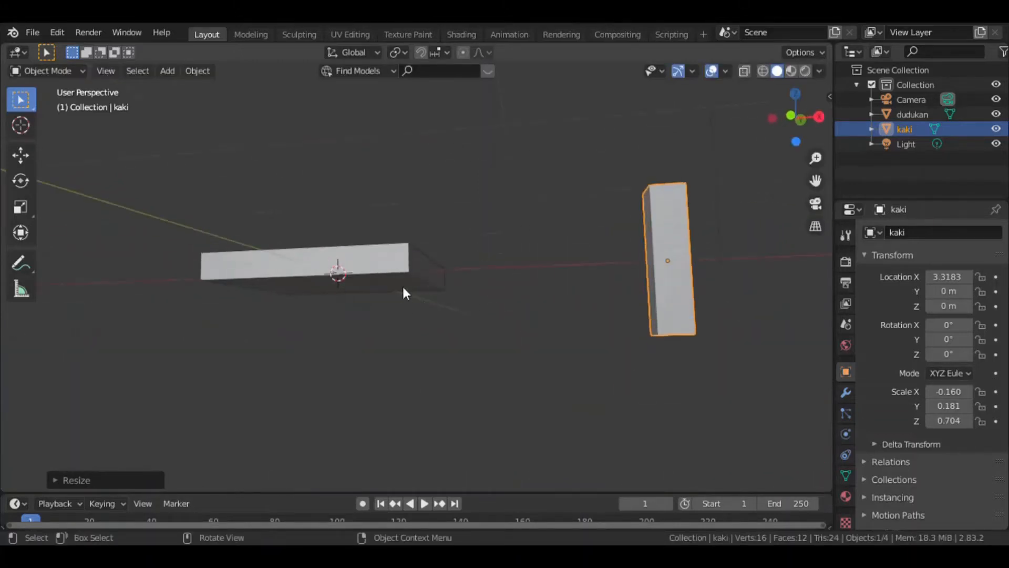
scroll(428, 276, "down", 2)
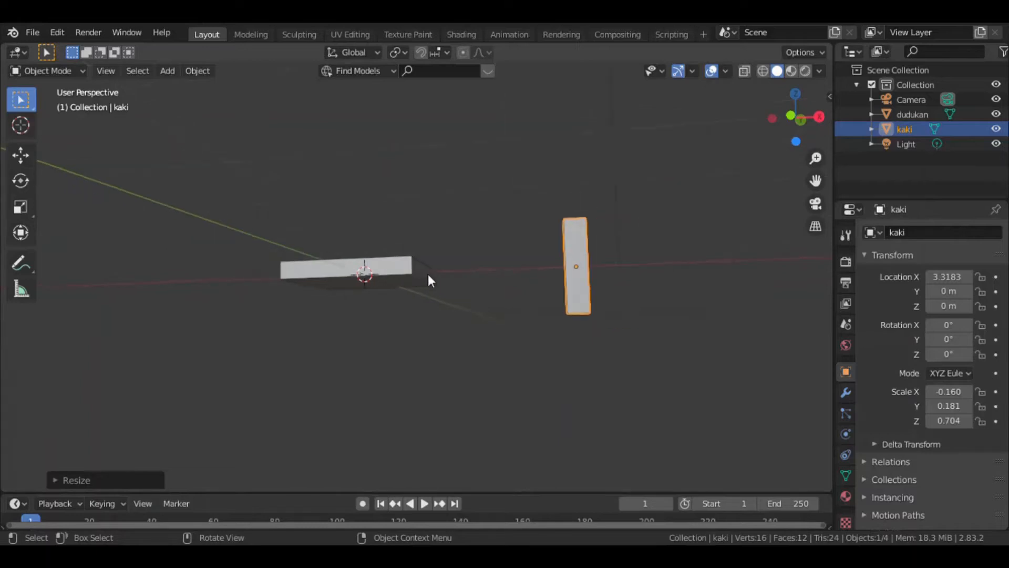
scroll(669, 279, "up", 1)
middle_click_drag(669, 277, 619, 293)
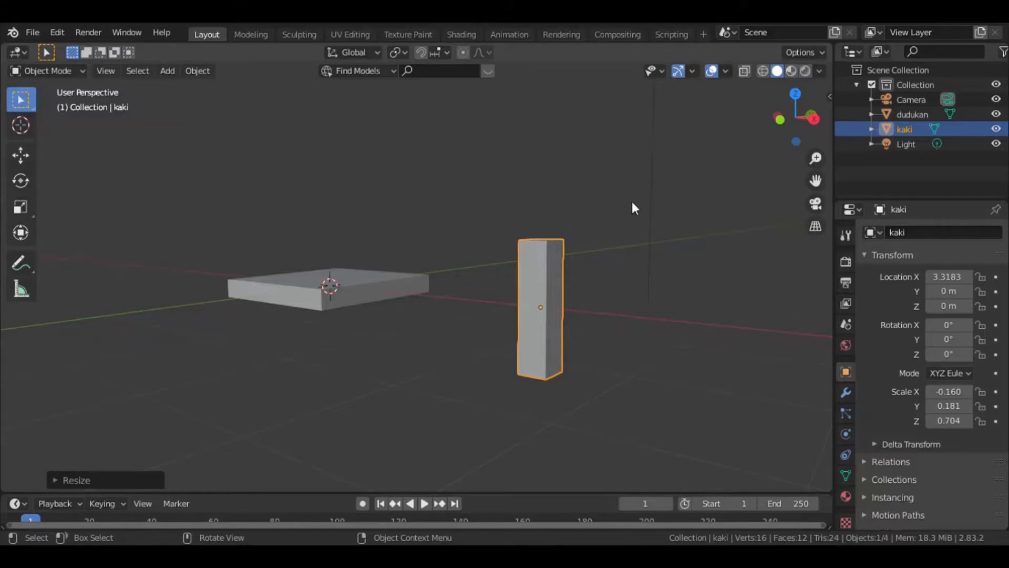
left_click(26, 155)
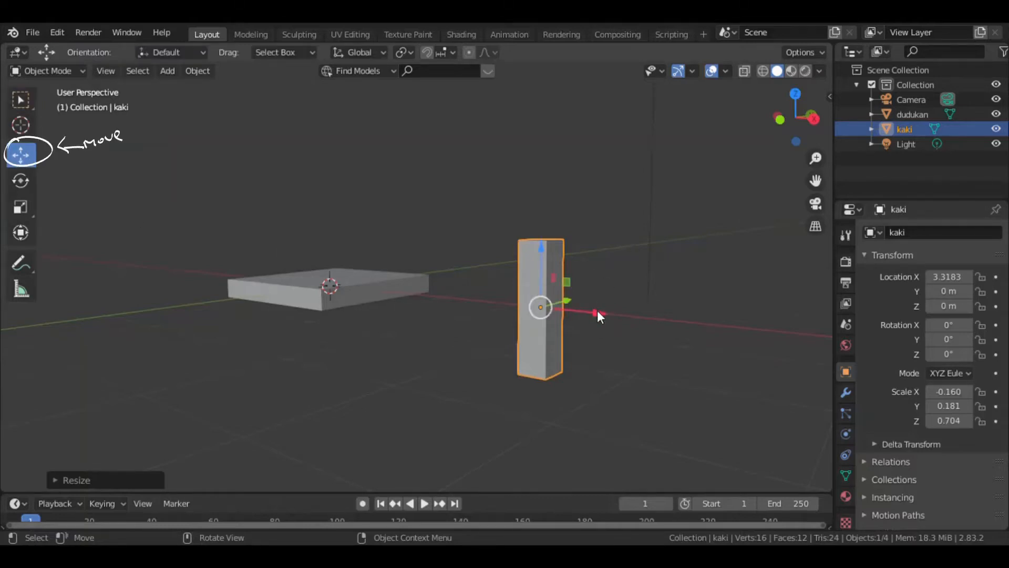
left_click_drag(597, 311, 421, 281)
scroll(497, 280, "up", 3)
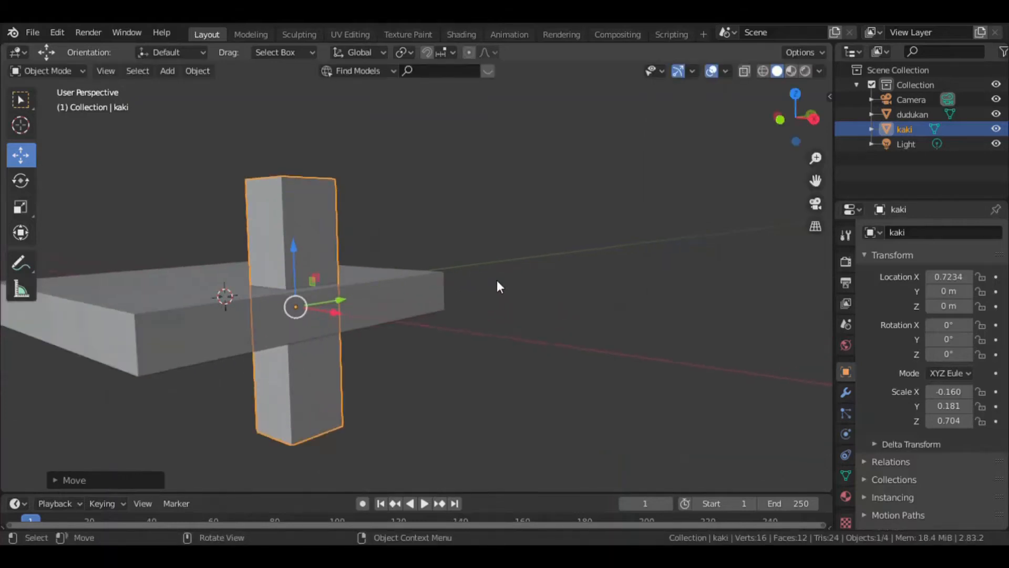
In the right orthographic view, move the kaki leg to the seat's +Y edge and lower it, to Y about 0.801 m and Z about -0.66 m
middle_click_drag(571, 266, 516, 256)
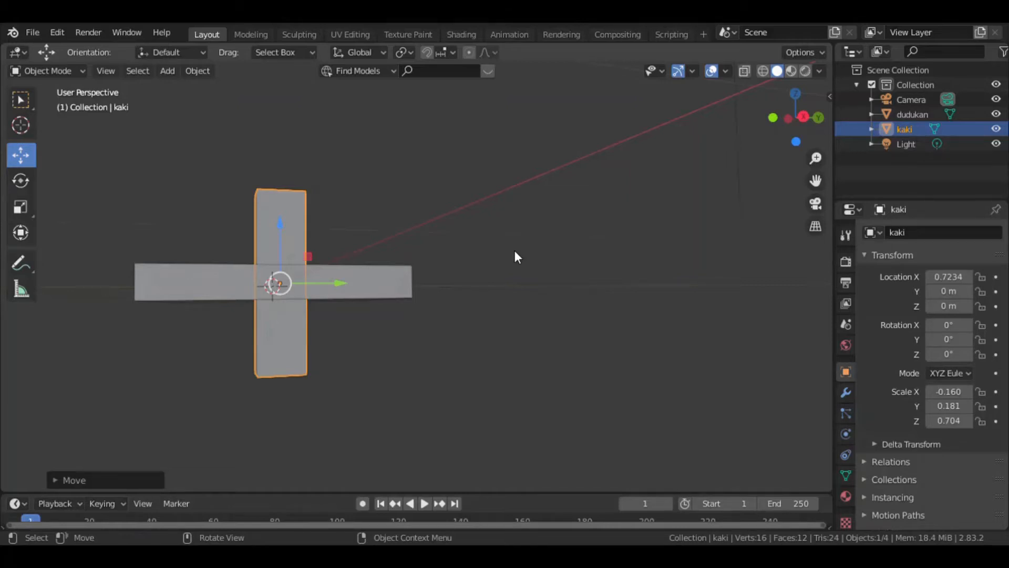
key("grave")
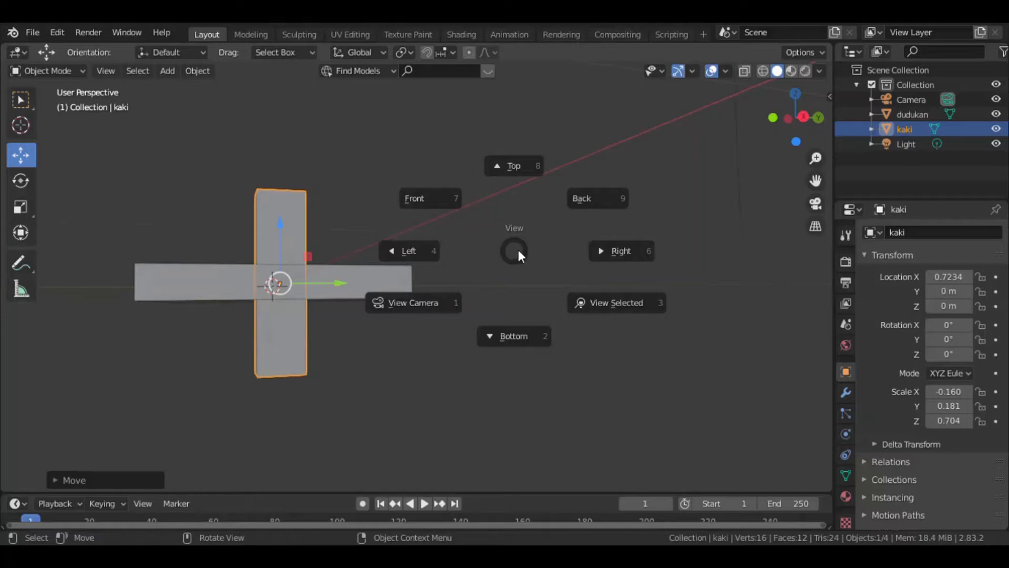
left_click(602, 251)
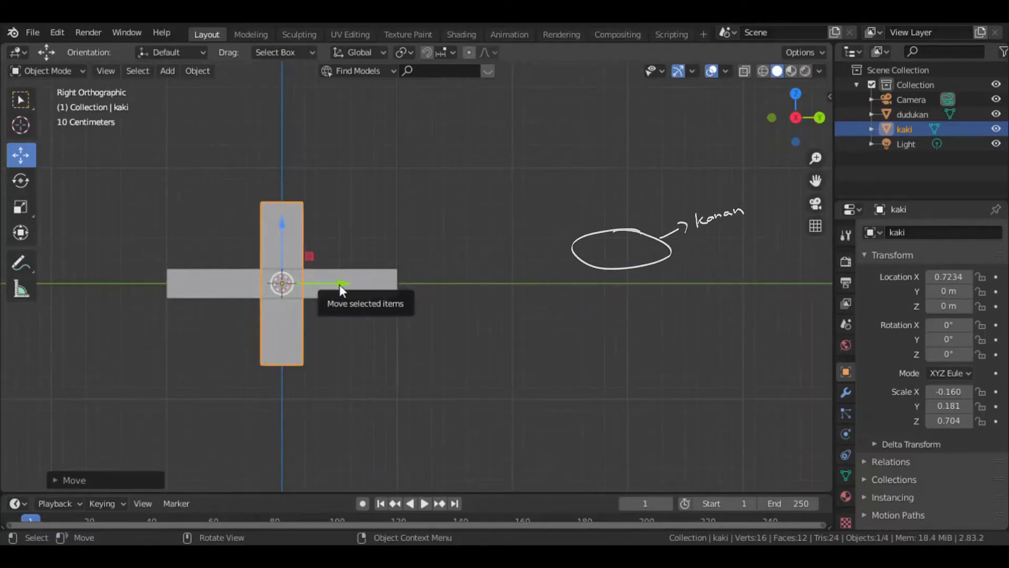
left_click_drag(338, 283, 440, 288)
left_click_drag(377, 225, 386, 310)
scroll(408, 290, "up", 3)
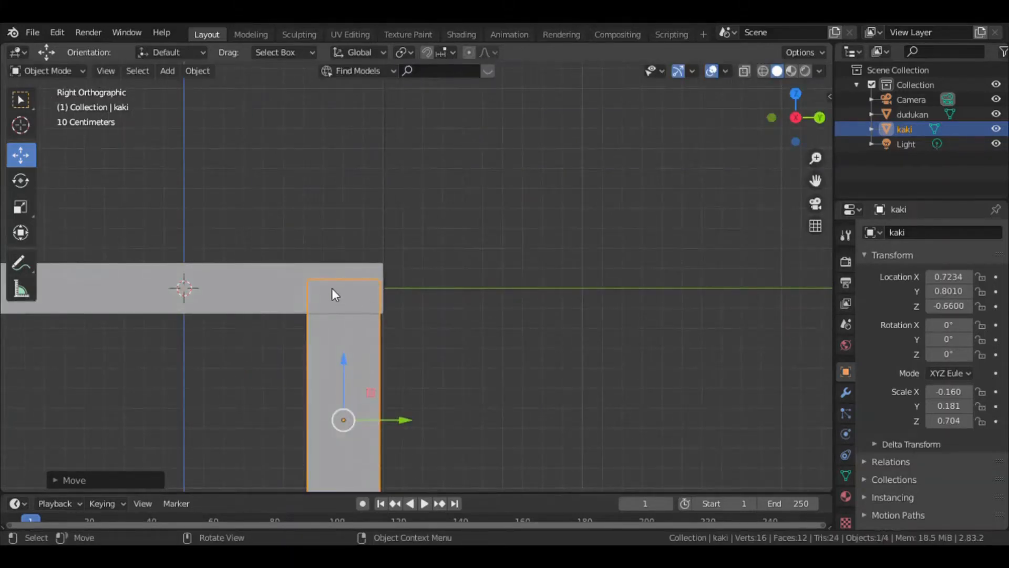
Switch to wireframe shading and raise the kaki leg to Z about -0.5831 m, aligning its top with the seat's top face
left_click(437, 354)
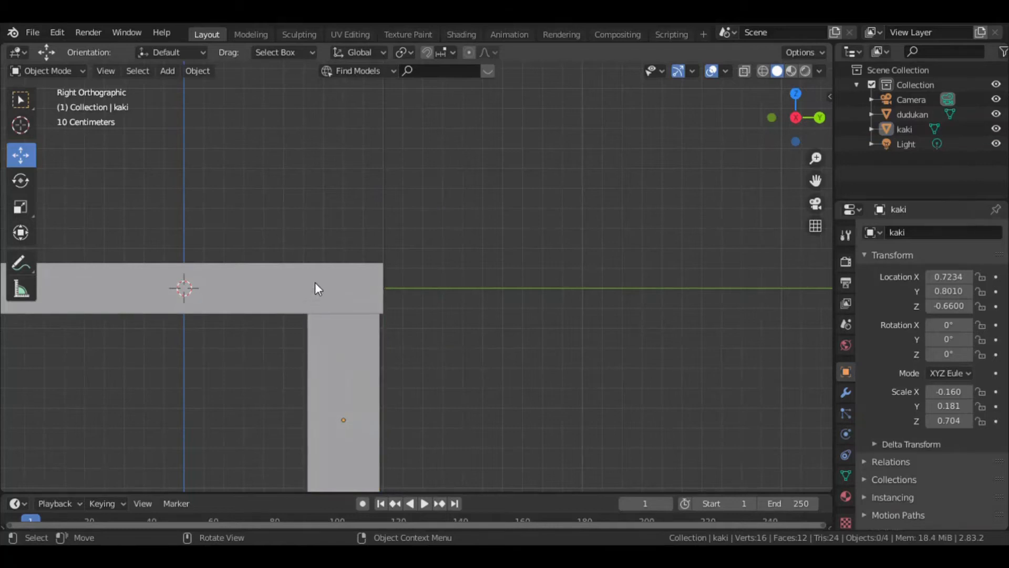
left_click(364, 351)
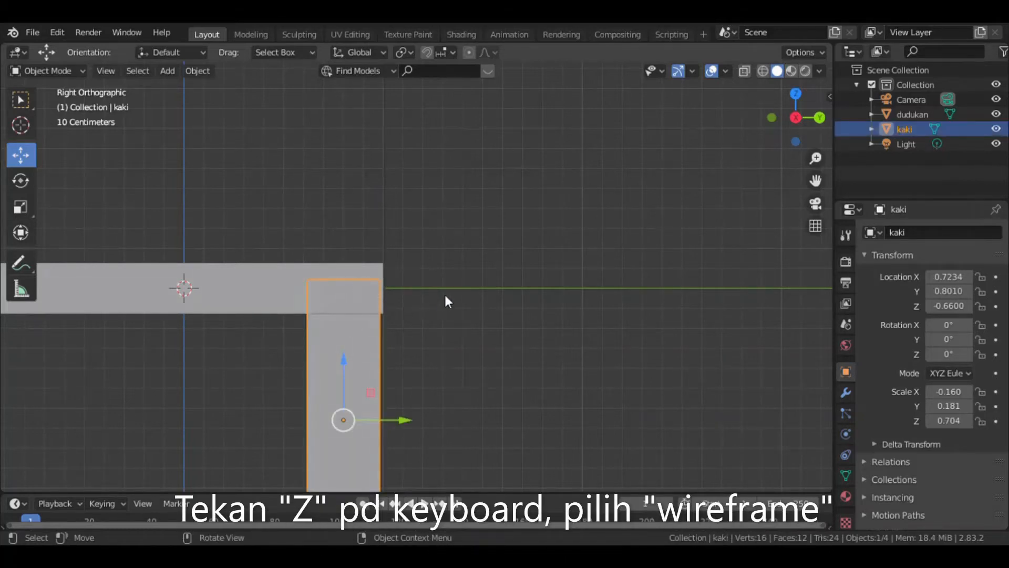
scroll(444, 304, "down", 2)
scroll(490, 287, "down", 1)
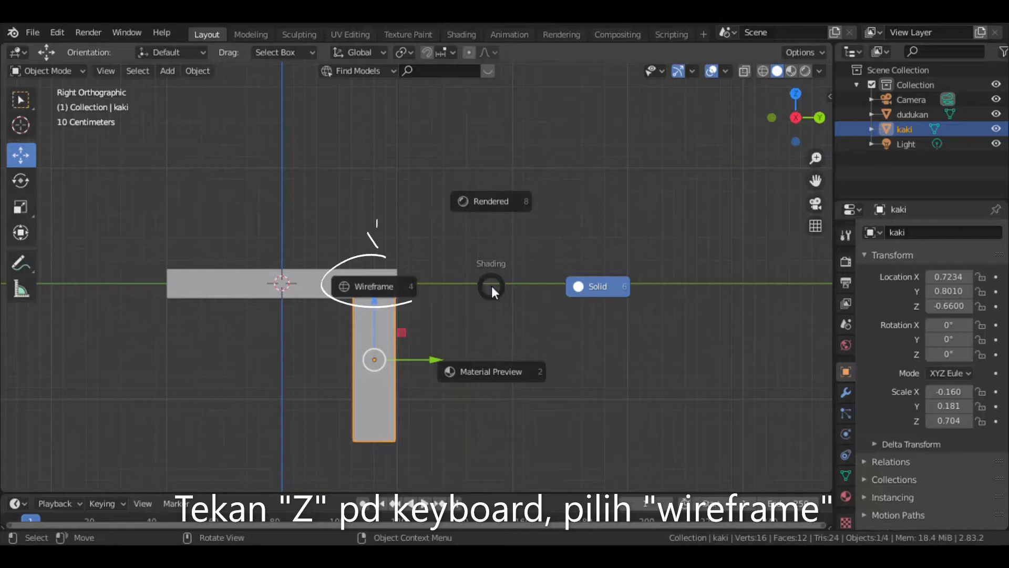
left_click(402, 289)
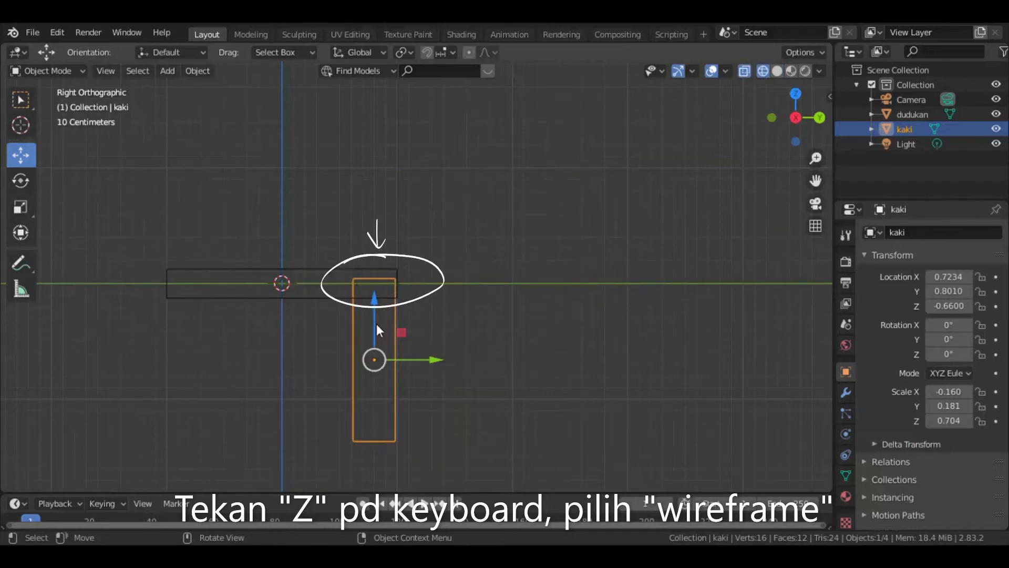
left_click_drag(376, 330, 386, 318)
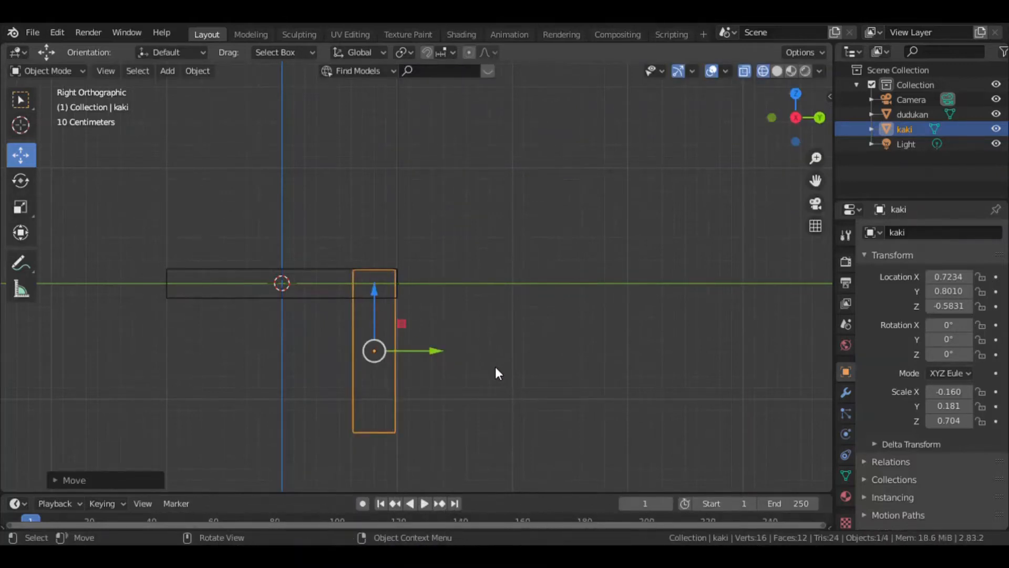
In the top orthographic view, move the kaki leg along X to about 0.8324 m so it sits in the seat's corner
mouse_move(471, 353)
middle_mouse_down()
mouse_move(545, 288)
mouse_move(249, 359)
middle_mouse_up()
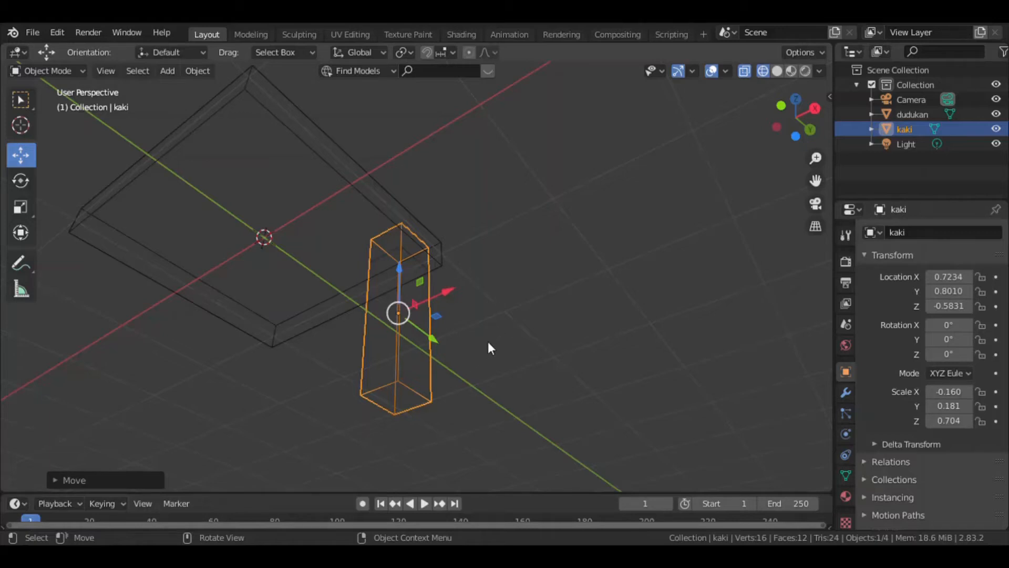
mouse_move(494, 316)
middle_mouse_down()
mouse_move(495, 295)
mouse_move(491, 401)
mouse_move(506, 453)
mouse_move(492, 461)
mouse_move(502, 481)
mouse_move(434, 336)
mouse_move(541, 315)
mouse_move(475, 321)
middle_mouse_up()
middle_click_drag(580, 347, 562, 319)
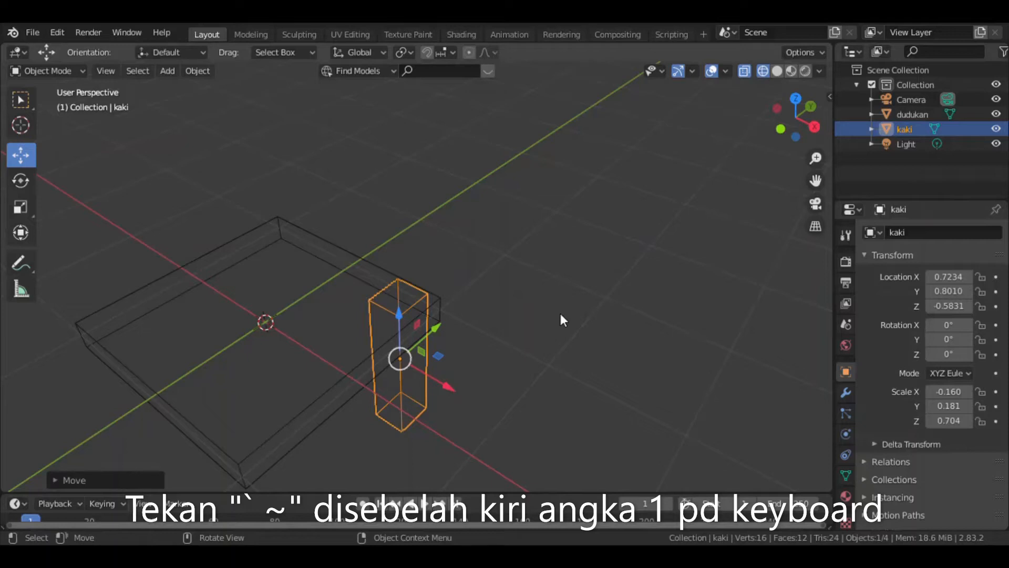
key("grave")
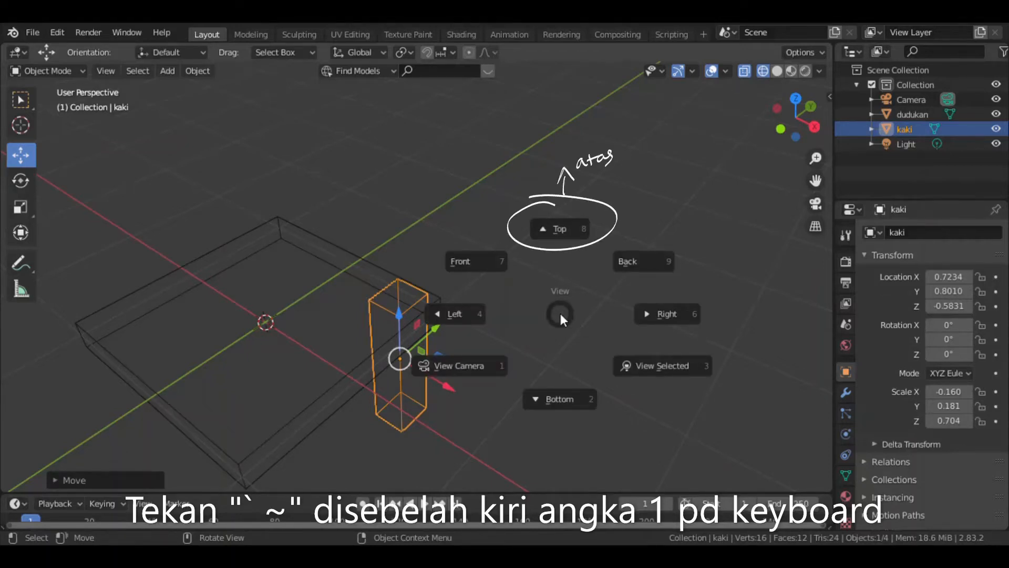
left_click(563, 231)
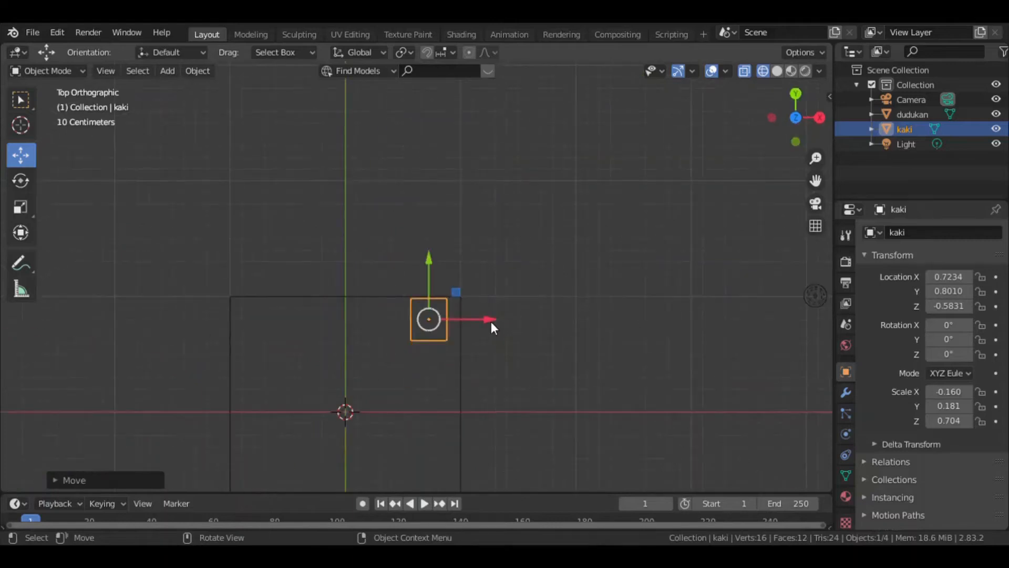
mouse_move(491, 320)
left_mouse_down()
mouse_move(514, 324)
mouse_move(504, 321)
left_mouse_up()
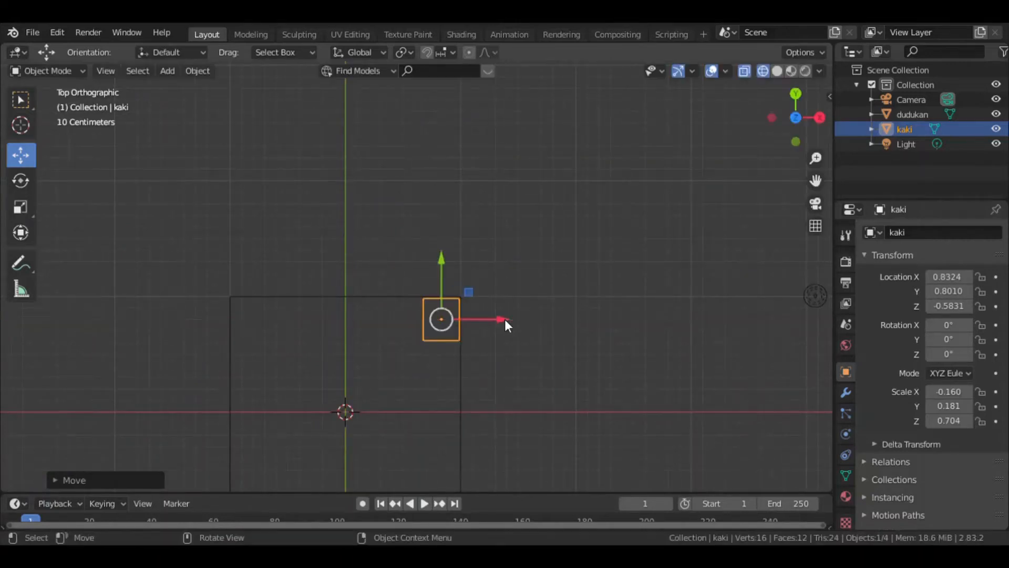
left_click(488, 364)
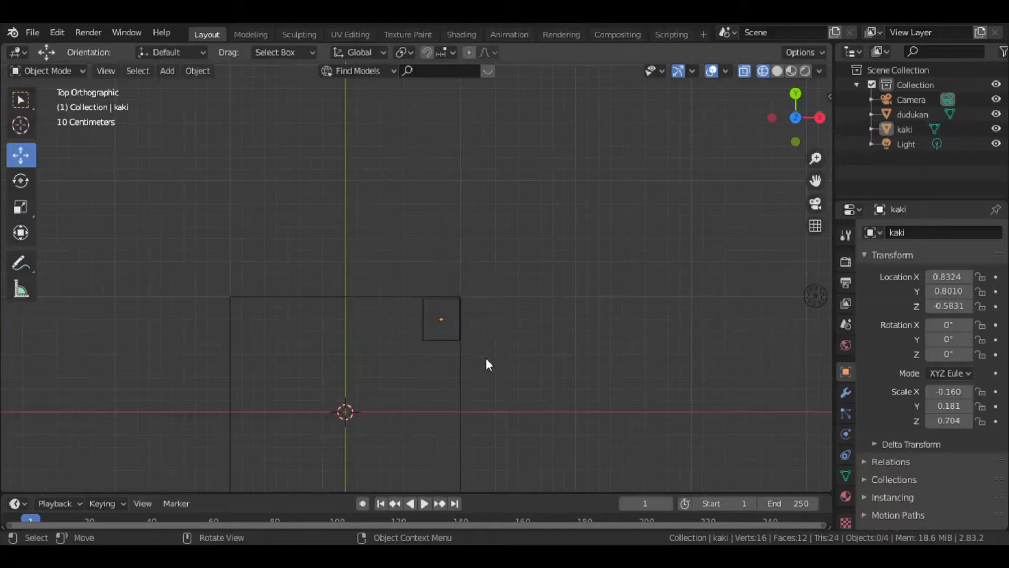
left_click(460, 311)
left_click(435, 311)
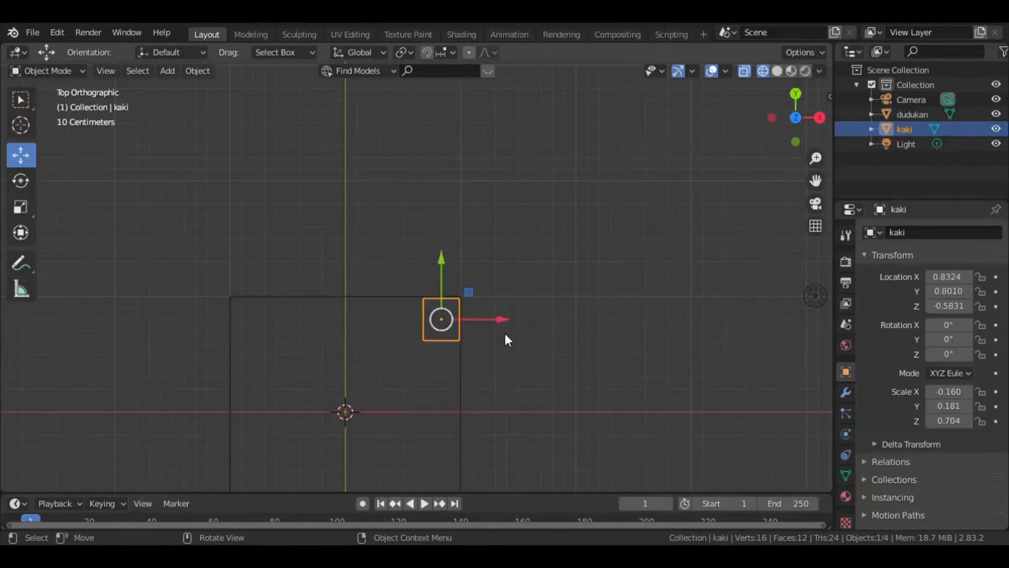
Duplicate the kaki leg along the X axis and align the copy in the opposite corner at X about -0.8193 m
scroll(505, 333, "down", 2)
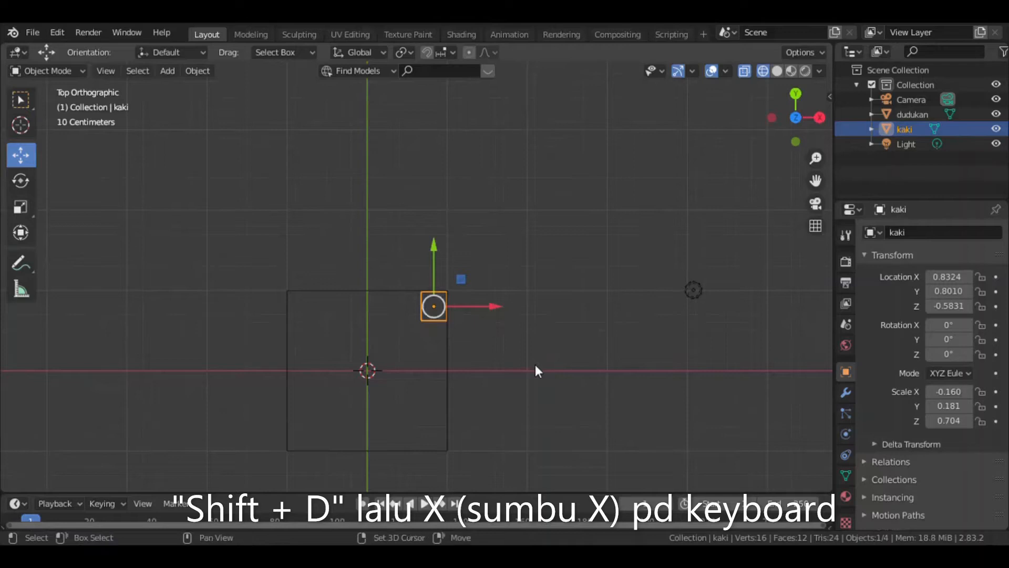
key("shift+d")
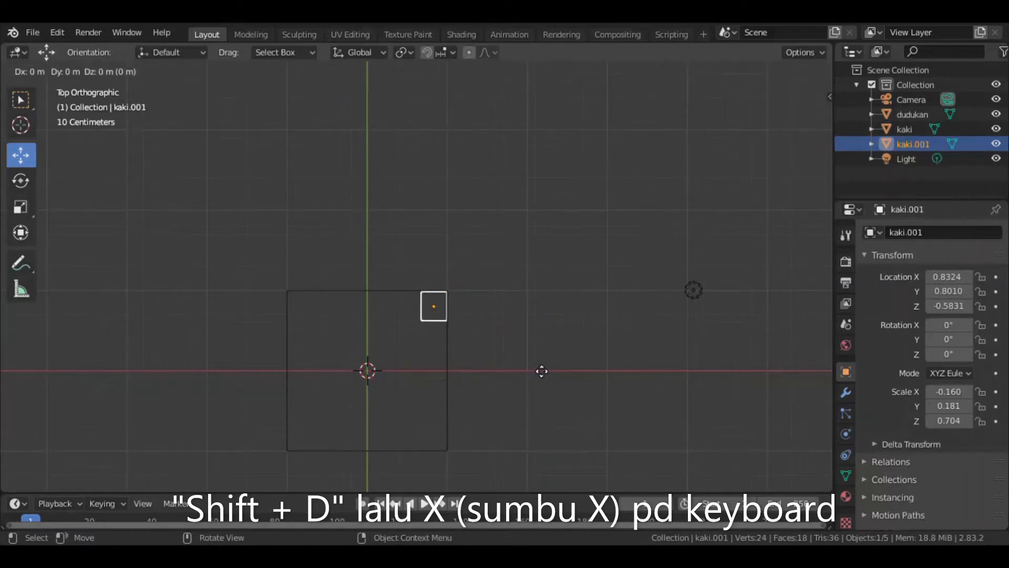
key("x")
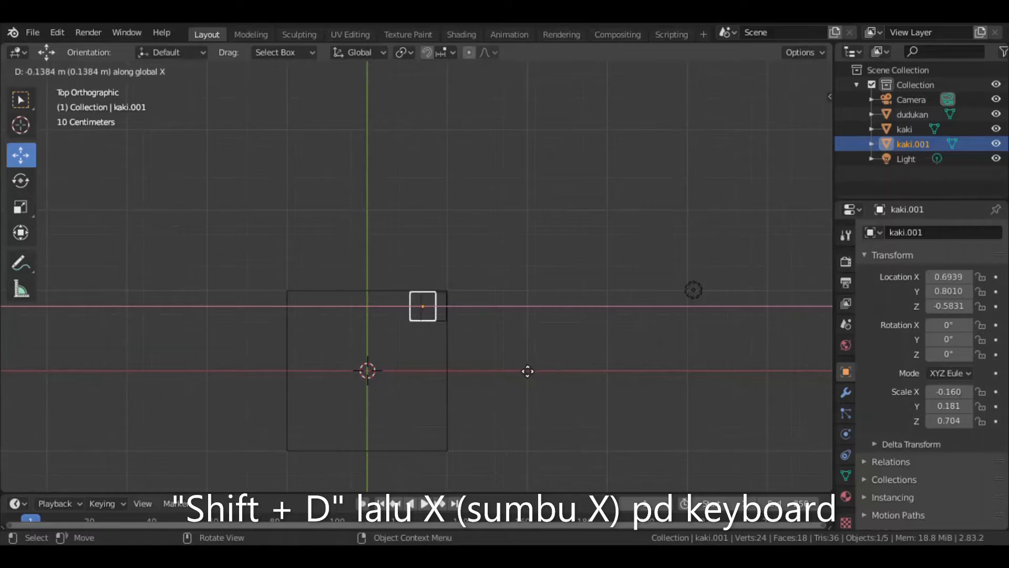
left_click(410, 376)
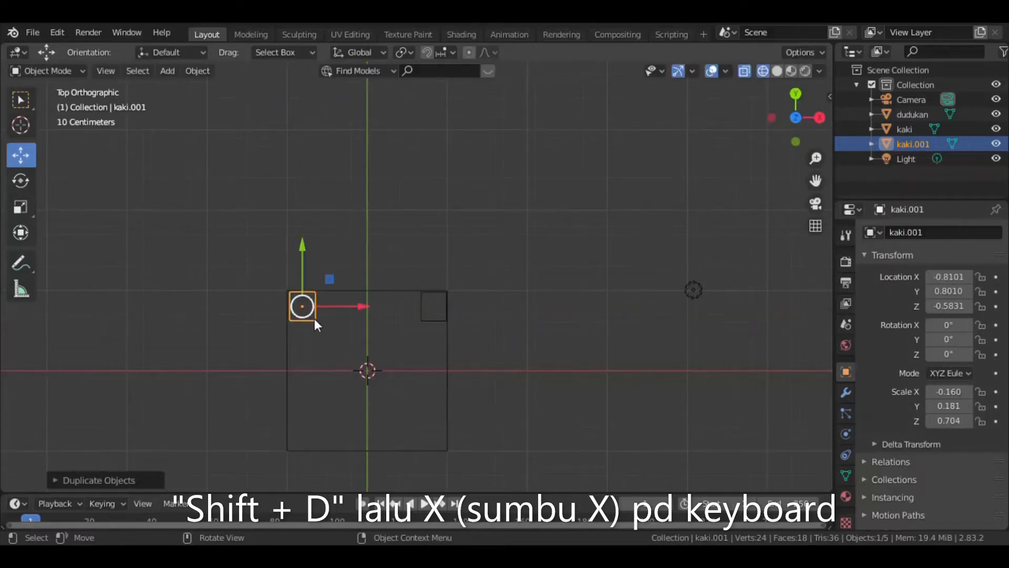
key("g")
key("x")
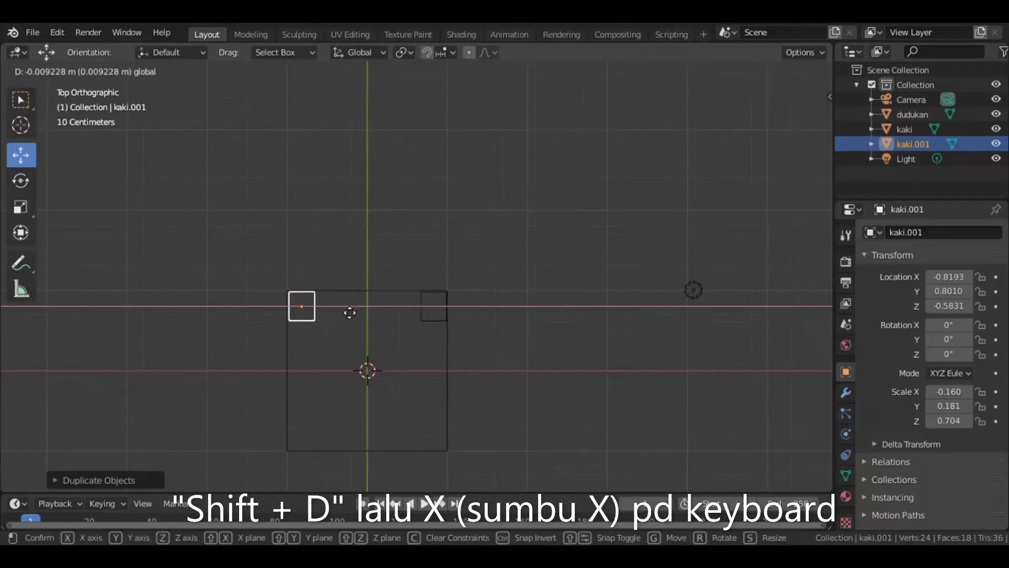
left_click(349, 312)
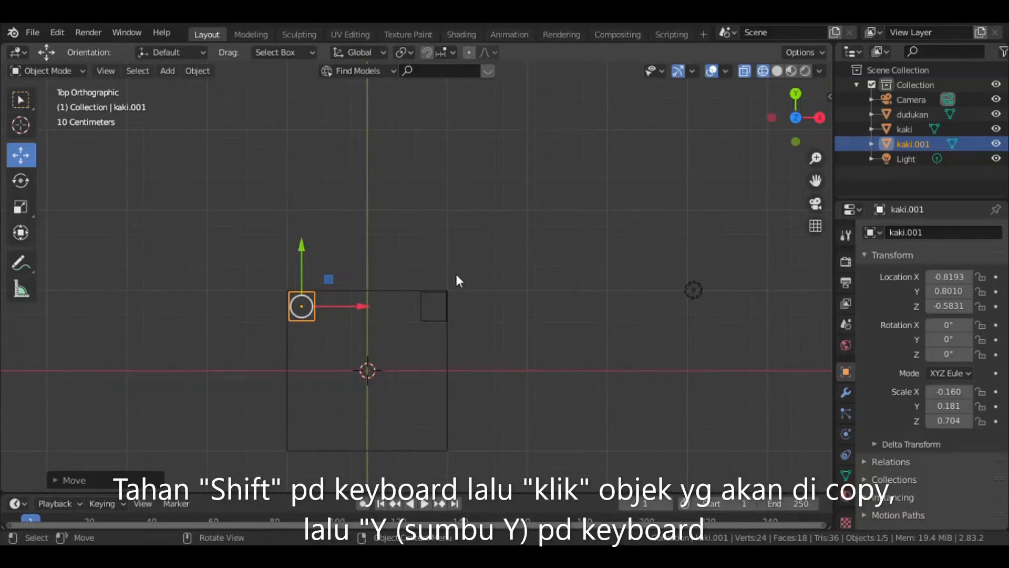
Duplicate both legs together along the Y axis and place the copies in the two remaining seat corners, at Y about -0.7953 m
left_click(421, 308, "shift")
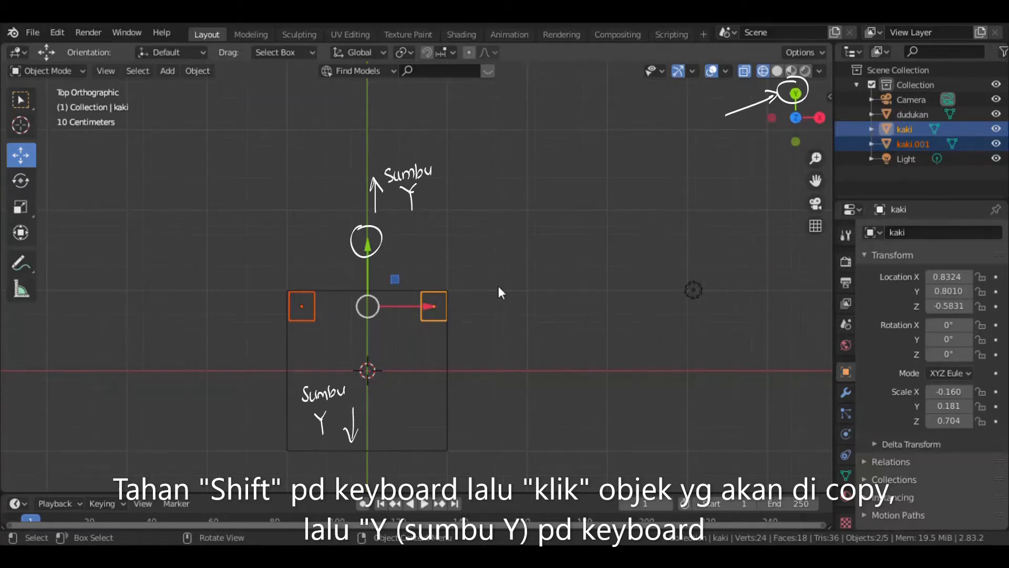
key("shift+d")
key("y")
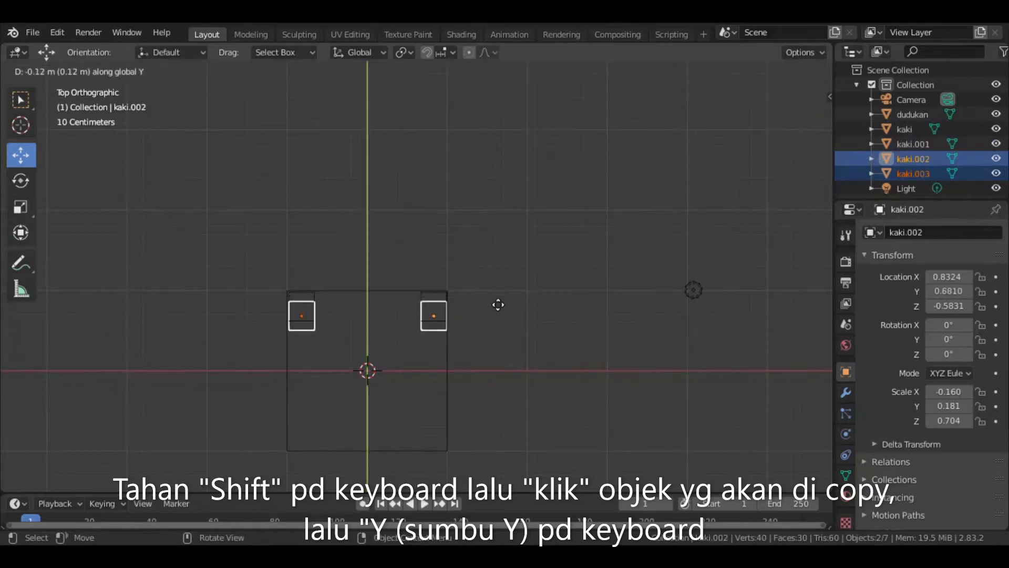
left_click(502, 420)
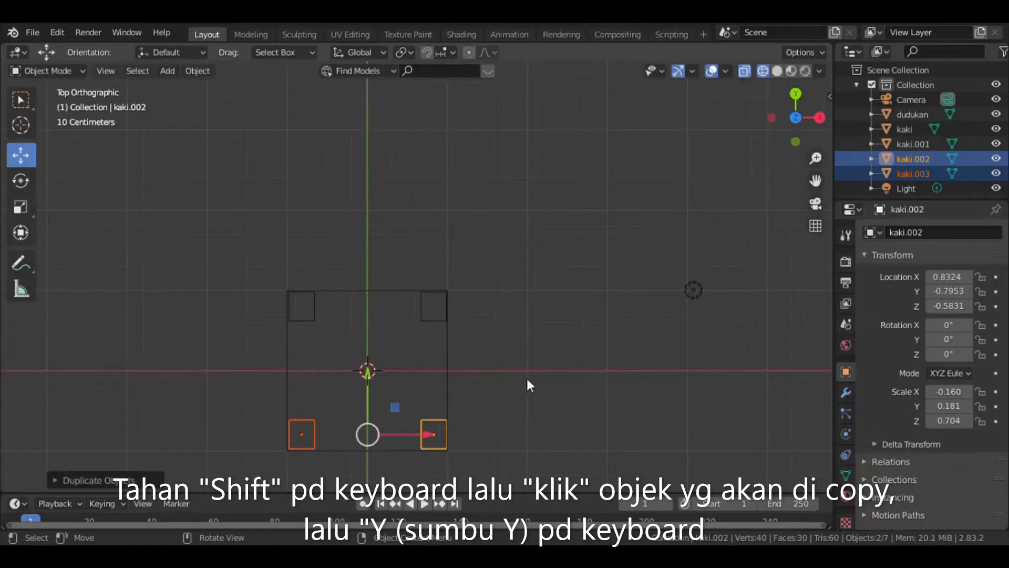
left_click(472, 375)
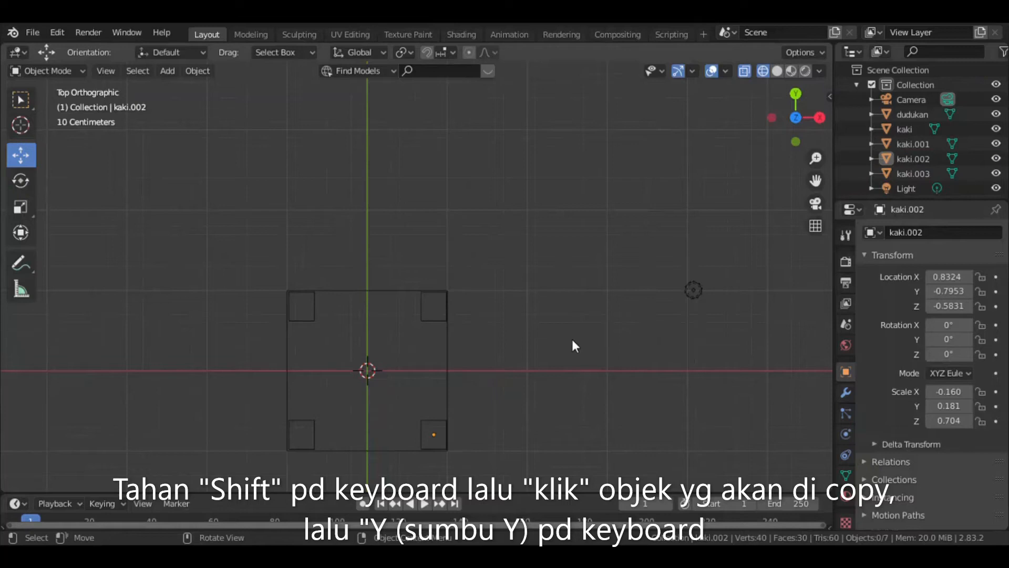
middle_click_drag(571, 342, 624, 339)
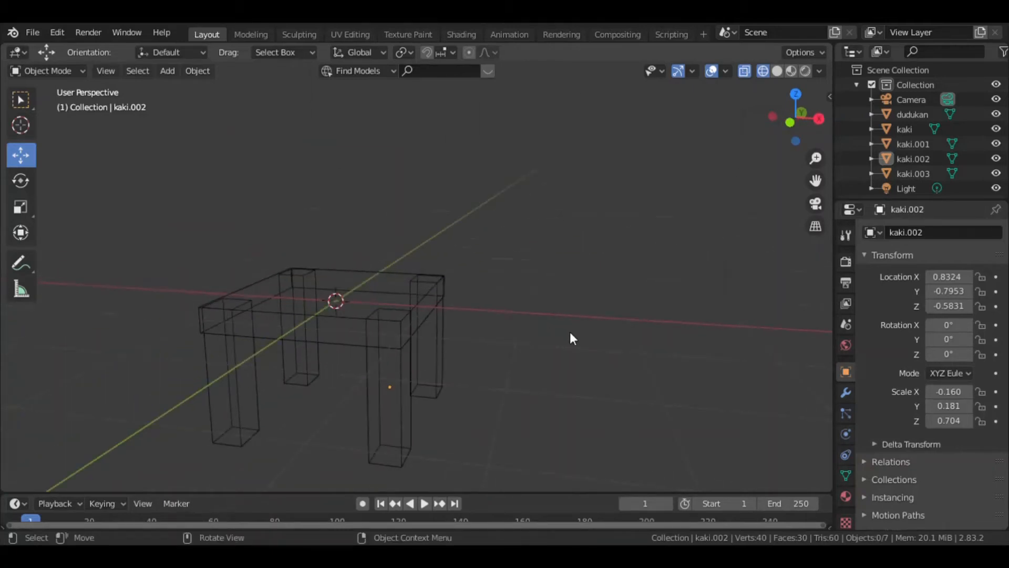
middle_click_drag(566, 272, 515, 276)
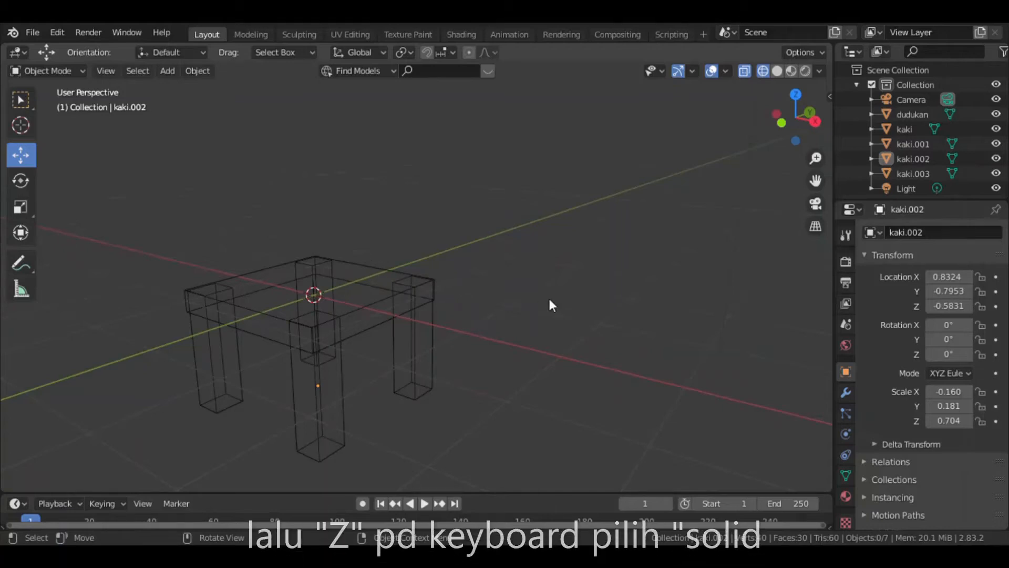
Switch the viewport from wireframe to solid shading
key("z")
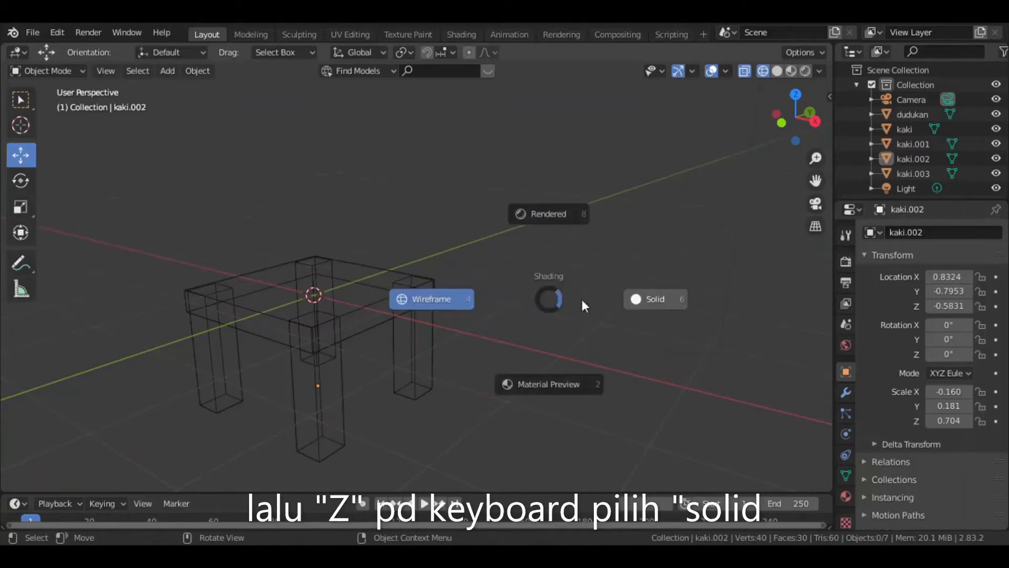
left_click(658, 301)
mouse_move(432, 277)
middle_mouse_down()
mouse_move(557, 226)
mouse_move(412, 265)
mouse_move(456, 264)
mouse_move(441, 278)
middle_mouse_up()
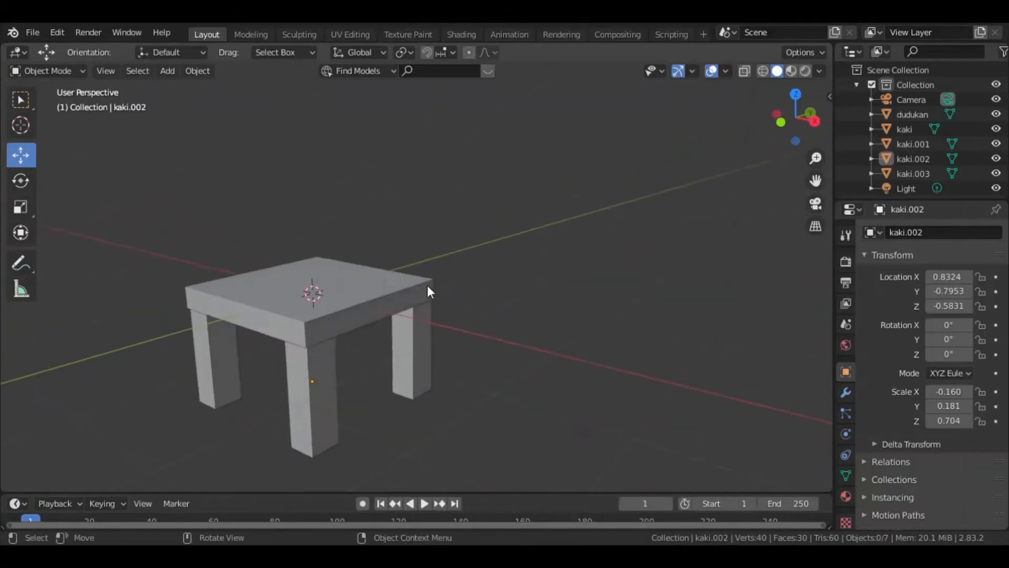
Duplicate the dudukan seat along the Z axis and place the copy above it at Z about 1.0561 m
left_click(393, 295)
middle_click_drag(589, 276, 562, 279)
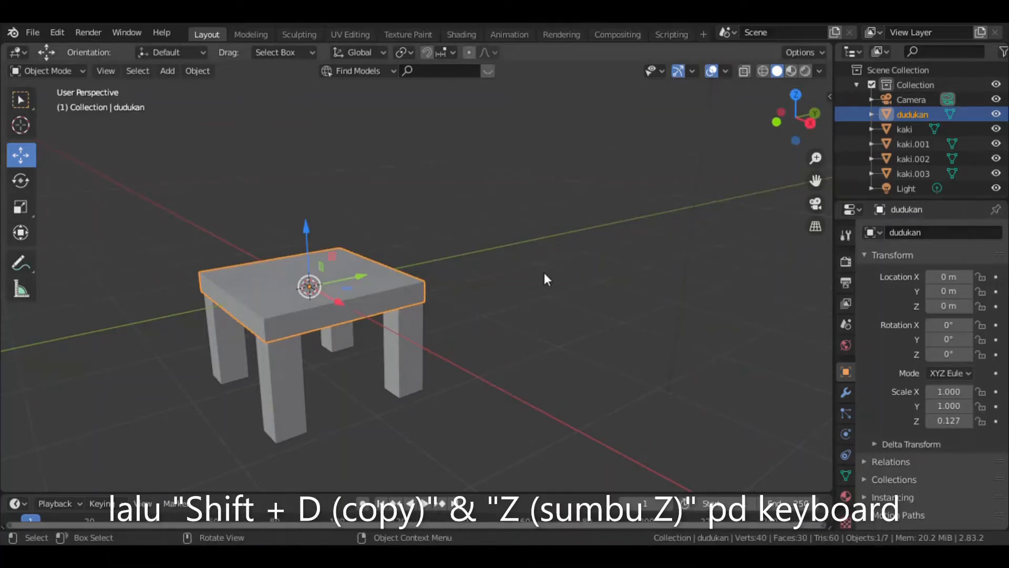
key("shift+d")
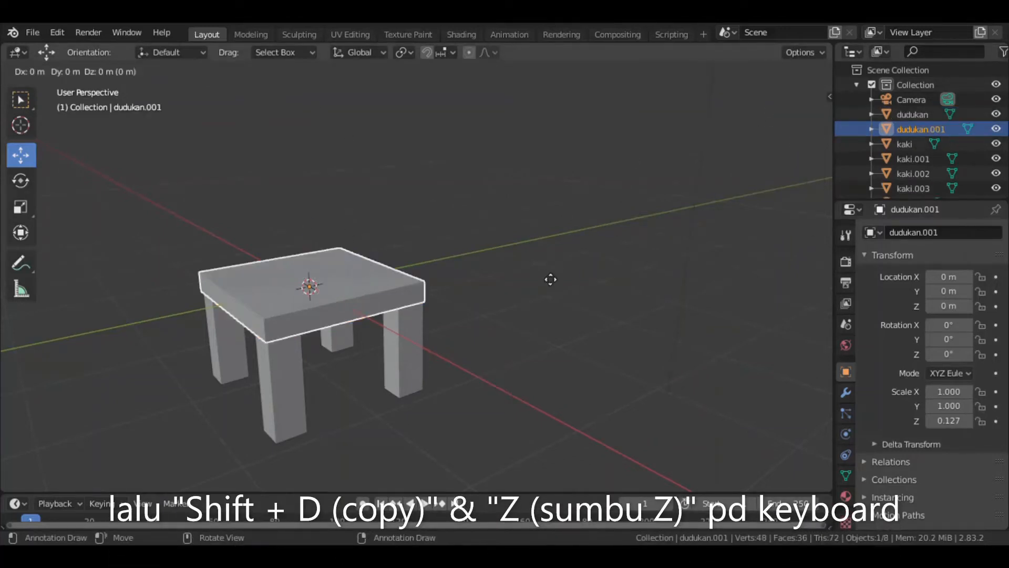
key("z")
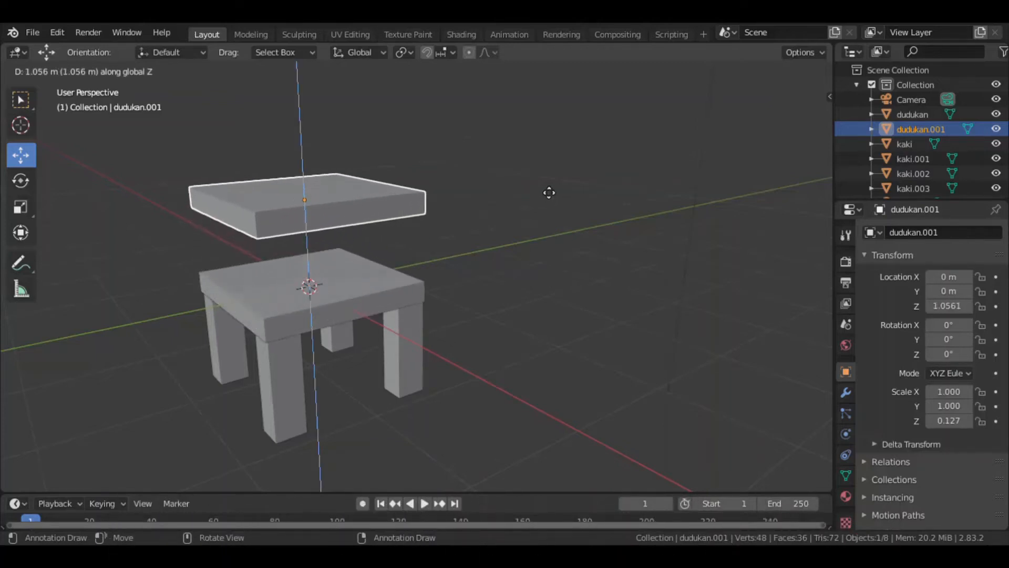
left_click(549, 192)
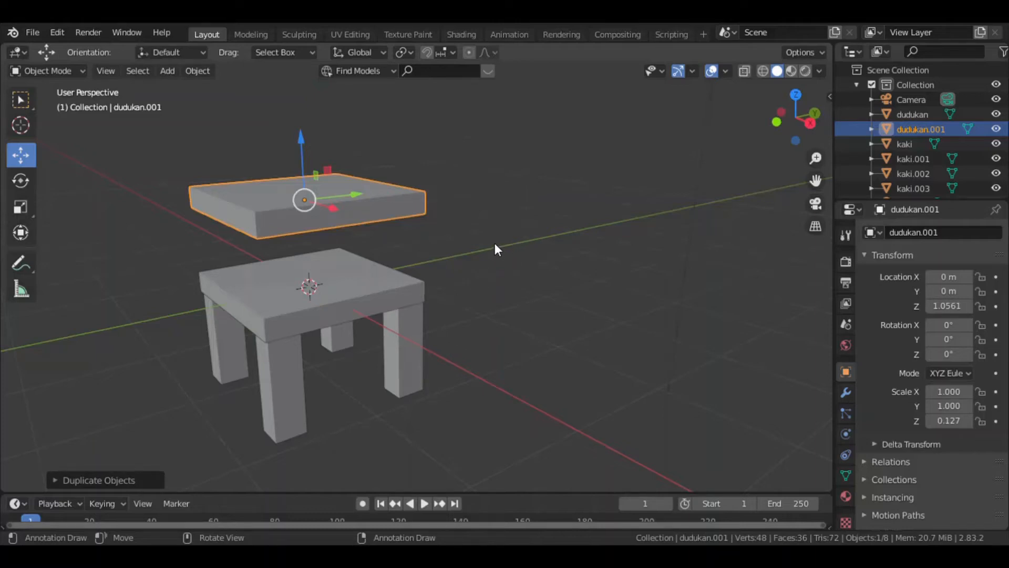
middle_click_drag(494, 244, 494, 250)
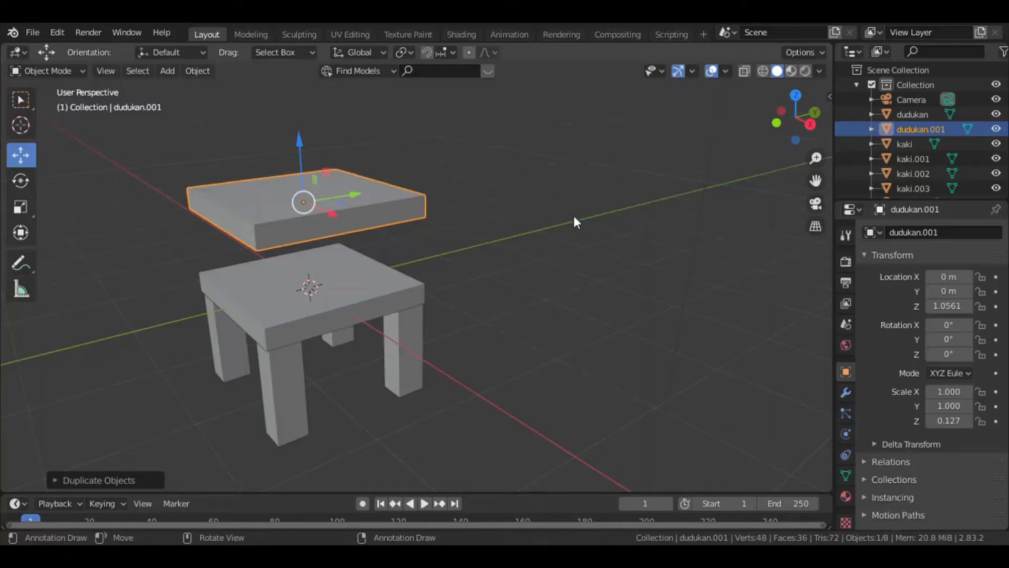
Scale the seat copy along Y to about 0.118 and place it on the seat's rear edge at Y about 0.8861 m, Z about 0.2051 m
key("s")
key("y")
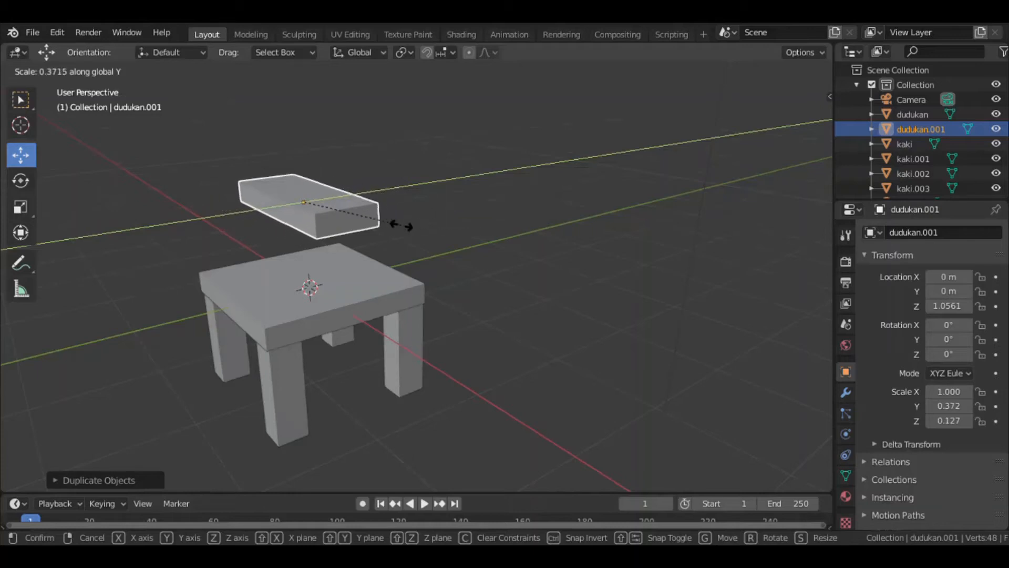
left_click(326, 221)
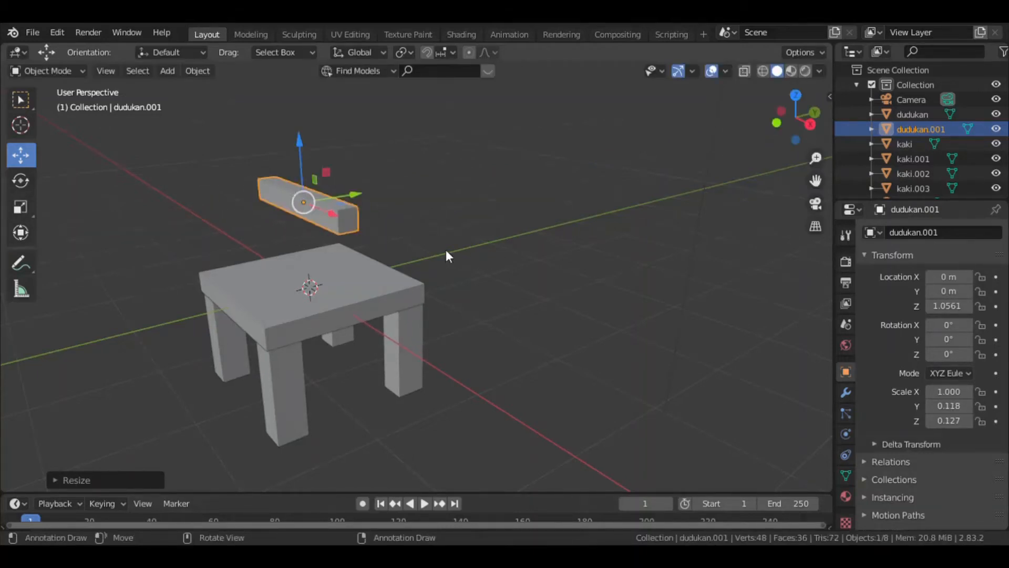
left_click_drag(300, 156, 306, 232)
left_click_drag(345, 260, 420, 259)
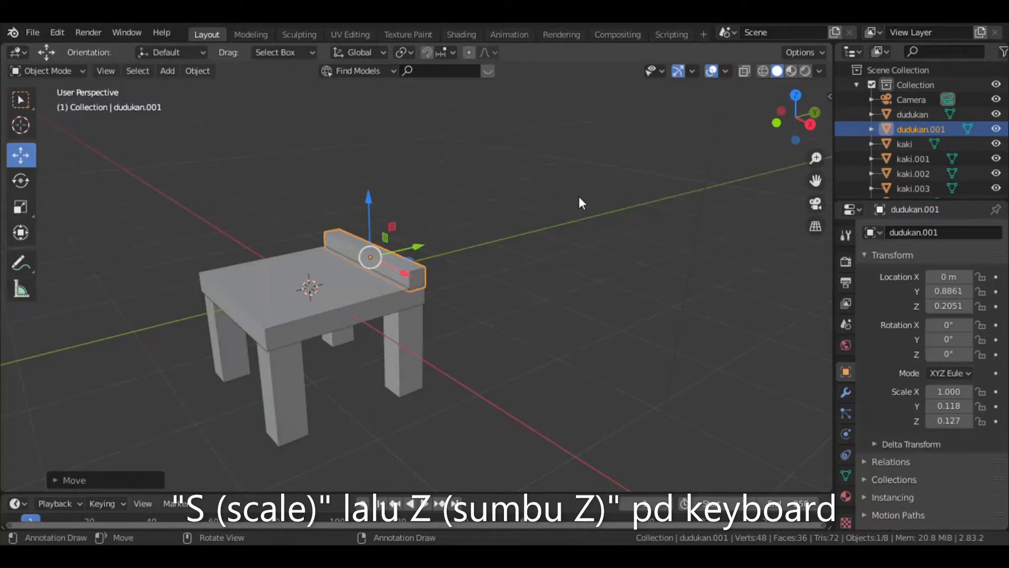
Scale the narrow bar on the seat's rear edge along Z to about 0.859 to form a tall backrest
key("s")
key("z")
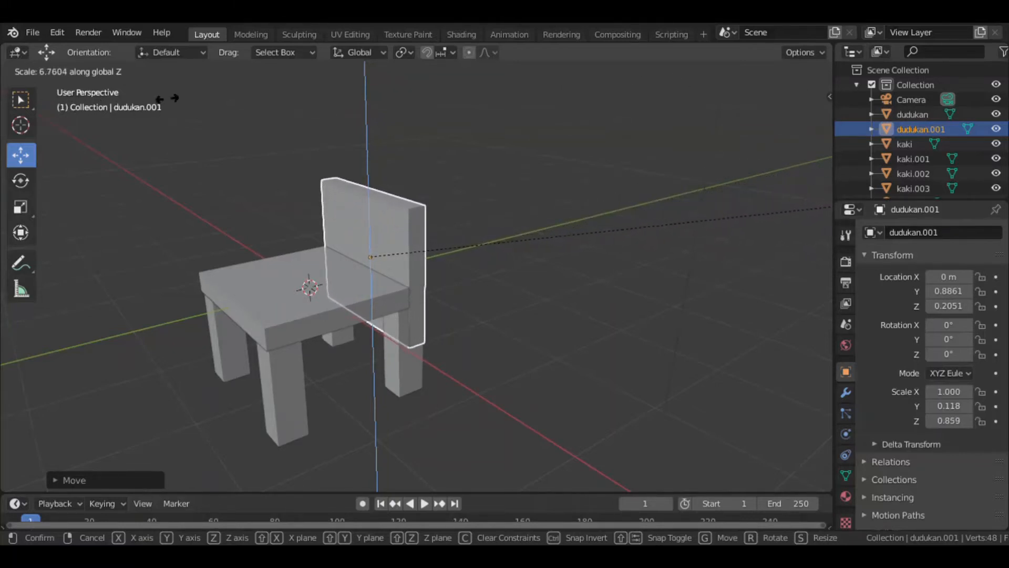
left_click(356, 158)
In the right orthographic view, raise the backrest to Z about 0.8011 m so it stands at the seat's rear edge, and deselect it
middle_click_drag(441, 296, 457, 256)
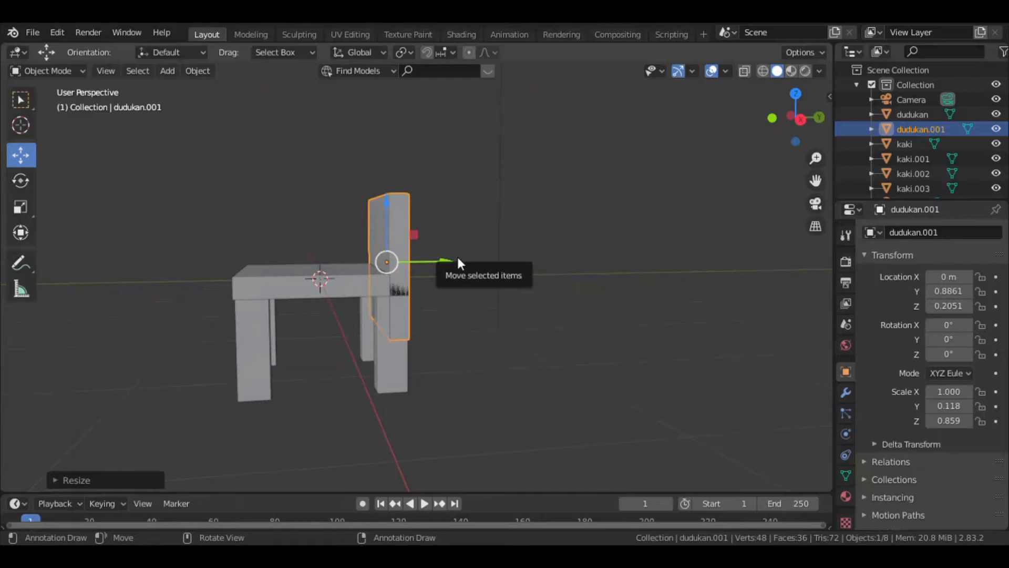
key("grave")
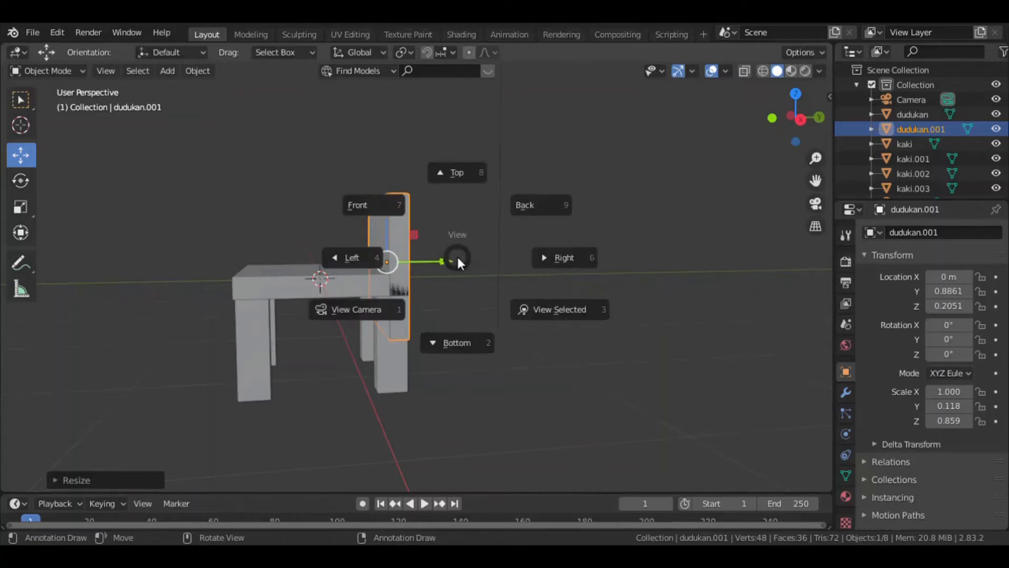
left_click(544, 258)
scroll(476, 273, "up", 4)
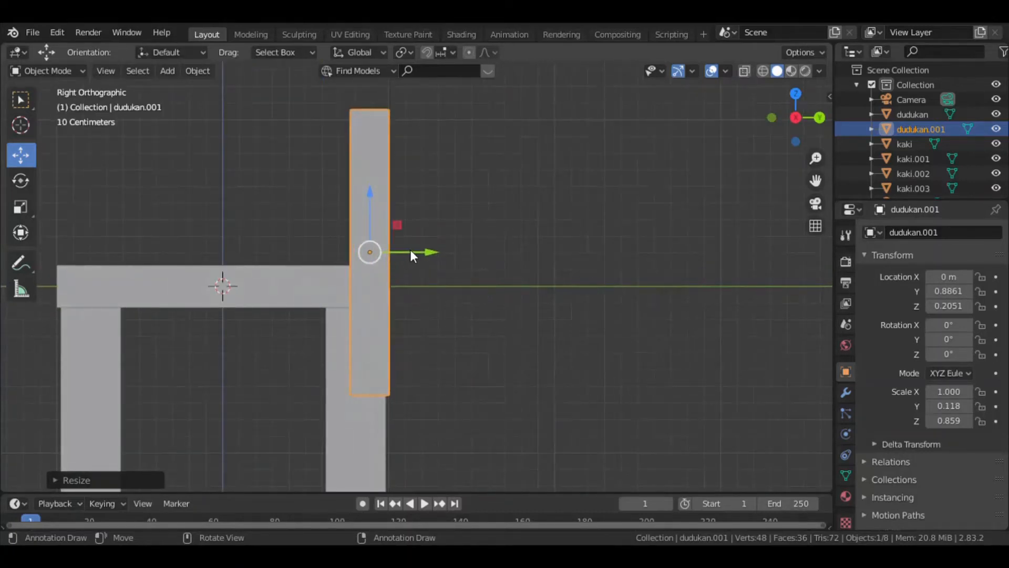
scroll(459, 287, "down", 3)
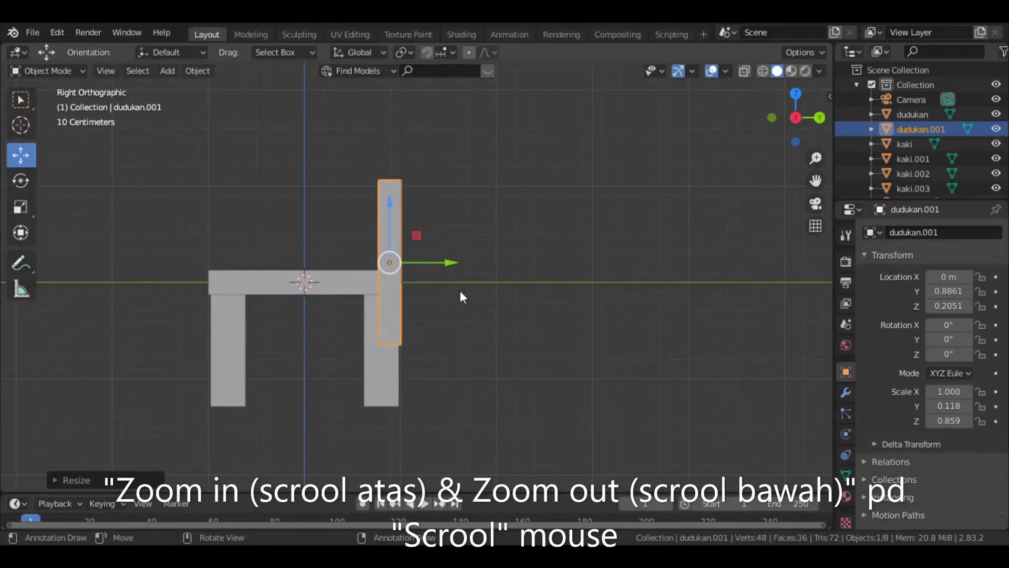
scroll(460, 292, "up", 5)
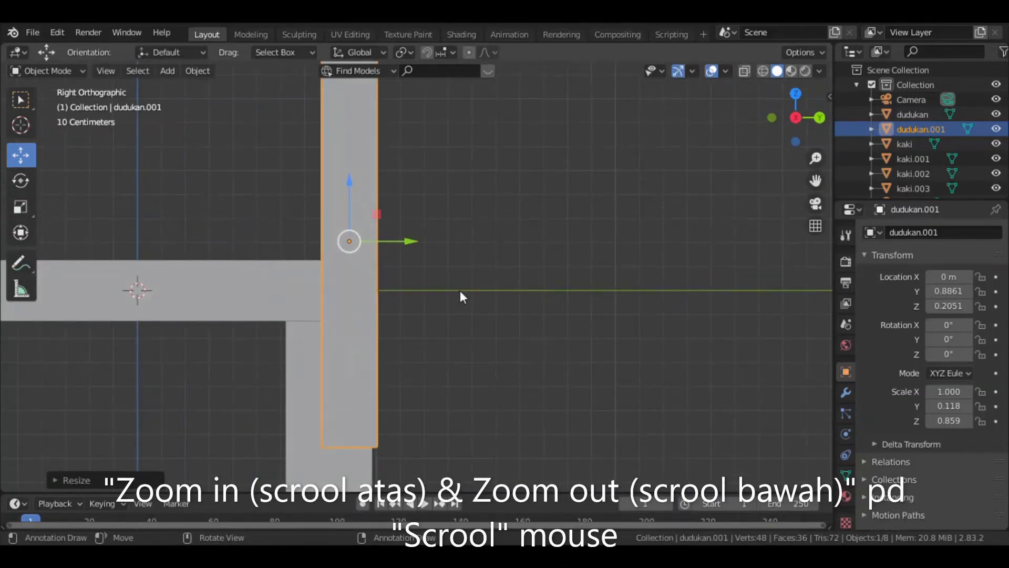
scroll(461, 297, "down", 5)
scroll(461, 297, "up", 2)
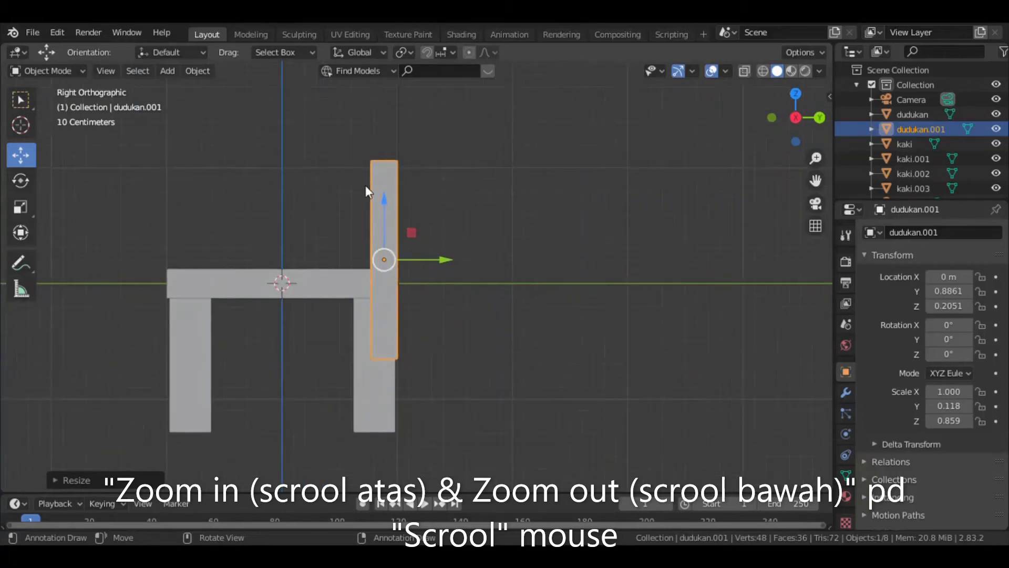
left_click_drag(383, 201, 398, 130)
middle_click_drag(399, 130, 544, 214)
scroll(543, 215, "down", 3)
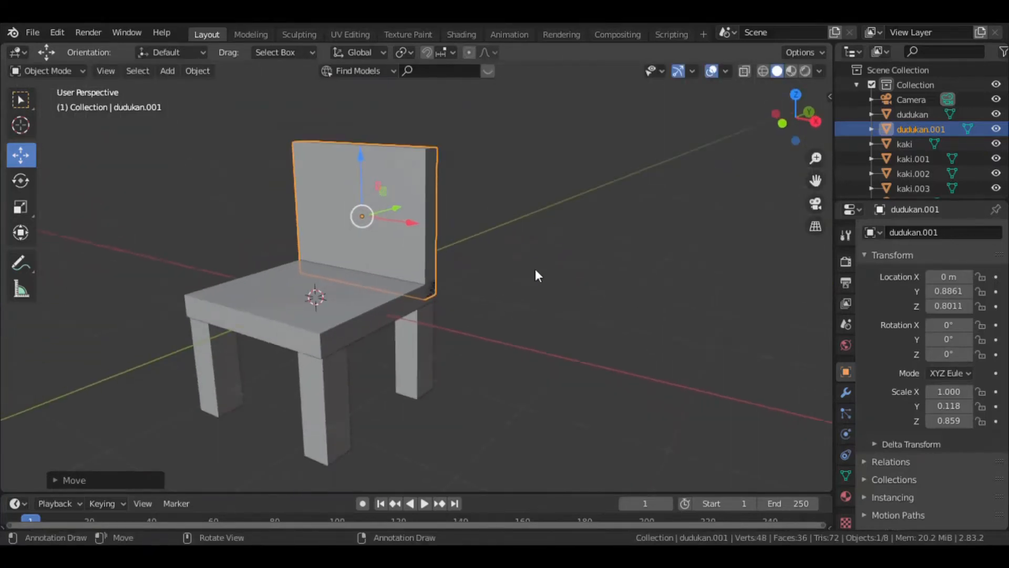
left_click(543, 289)
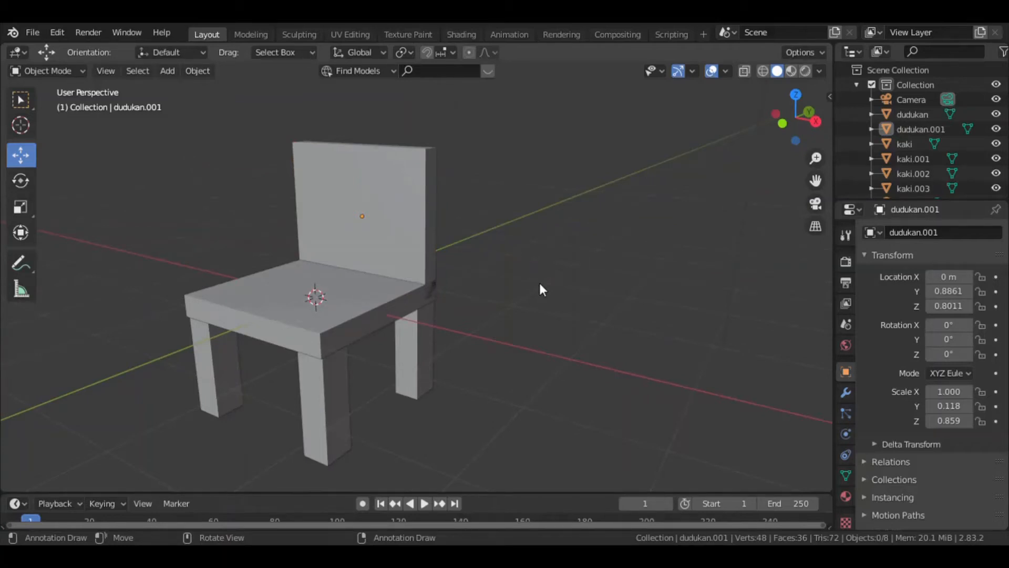
scroll(531, 253, "down", 5)
middle_click_drag(493, 271, 482, 298)
scroll(473, 285, "up", 3)
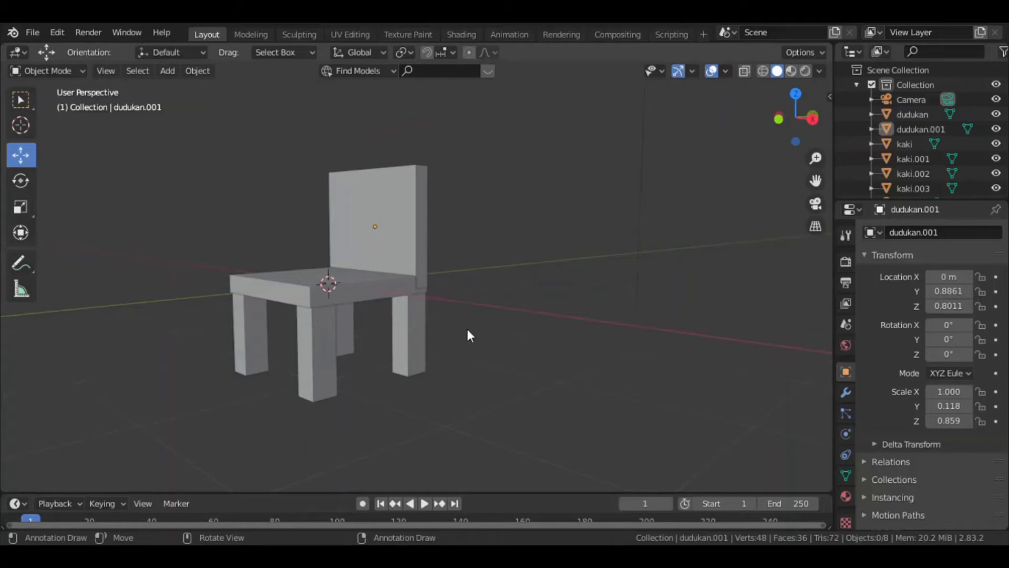
scroll(465, 335, "down", 2)
middle_click_drag(226, 286, 478, 320)
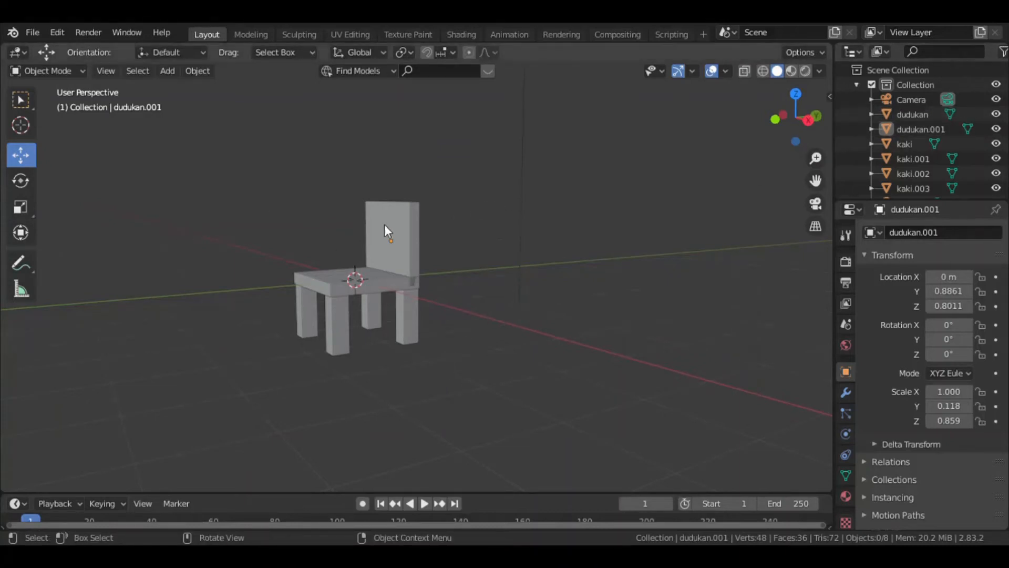
Select all chair parts as a range from dudukan to kaki.003 in the object list, and clear that selection
left_click(921, 114)
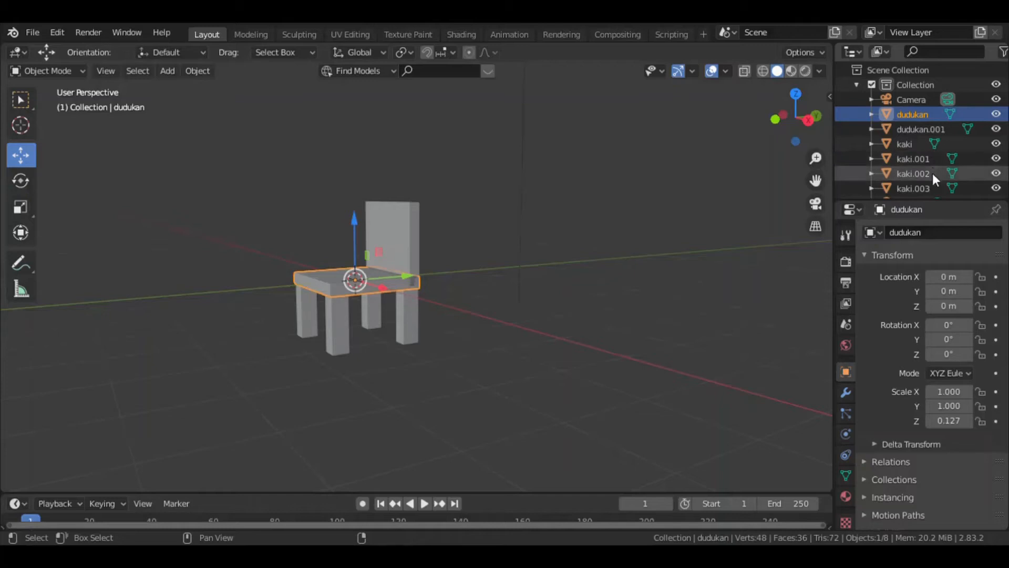
scroll(932, 177, "down", 1)
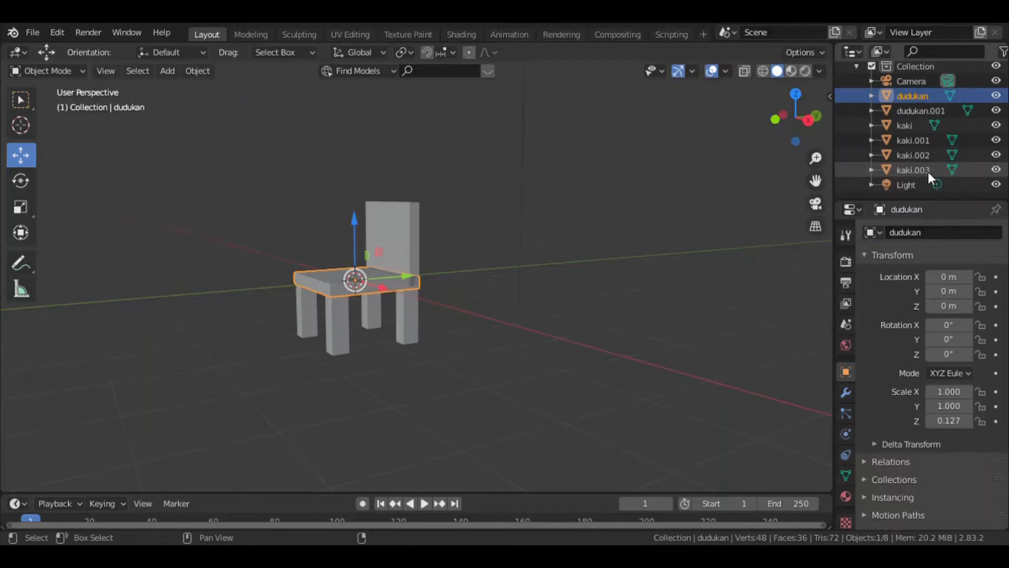
left_click(928, 171, "shift")
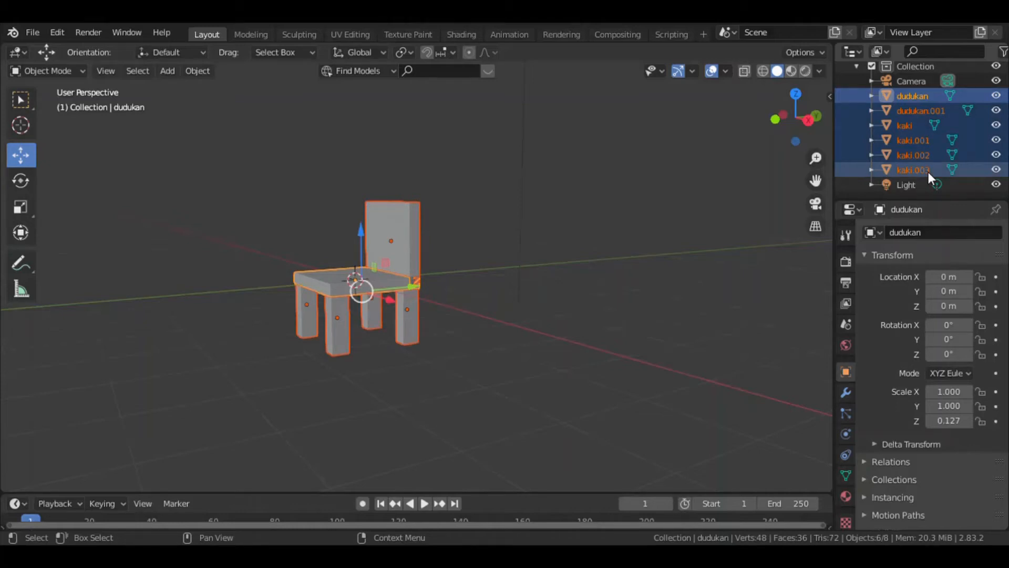
scroll(926, 68, "up", 1)
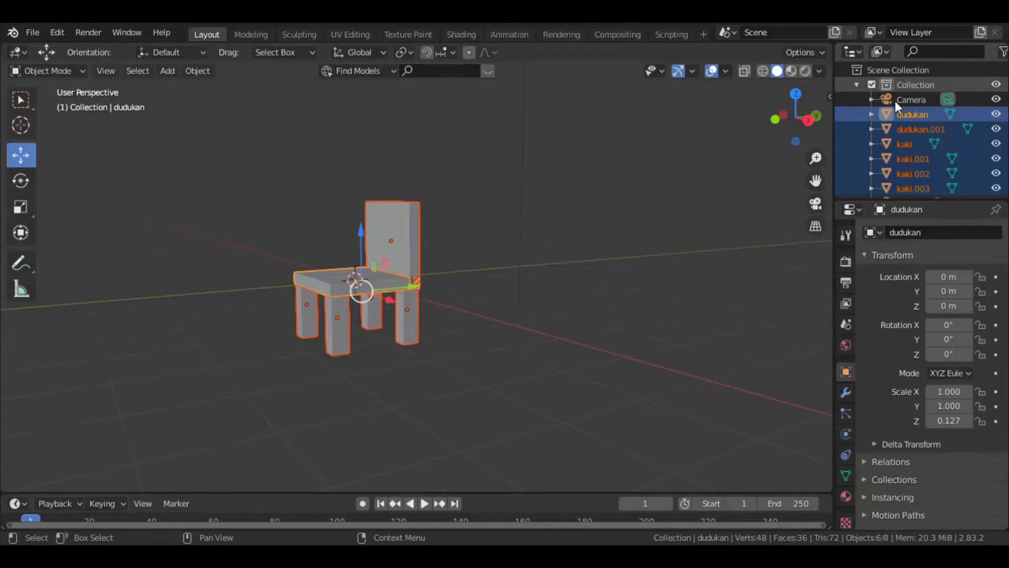
scroll(531, 266, "down", 2)
scroll(536, 276, "up", 3)
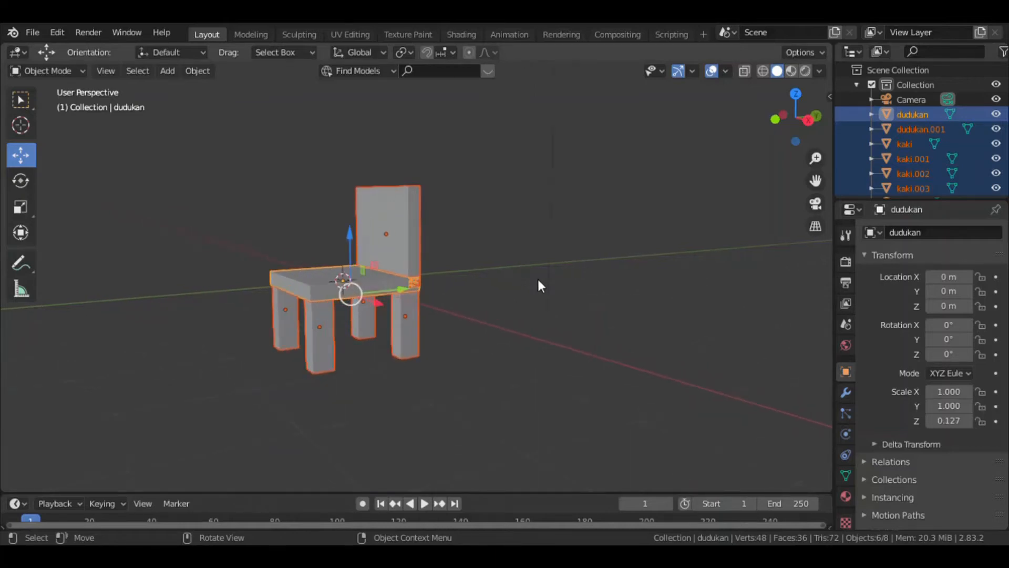
left_click(537, 276)
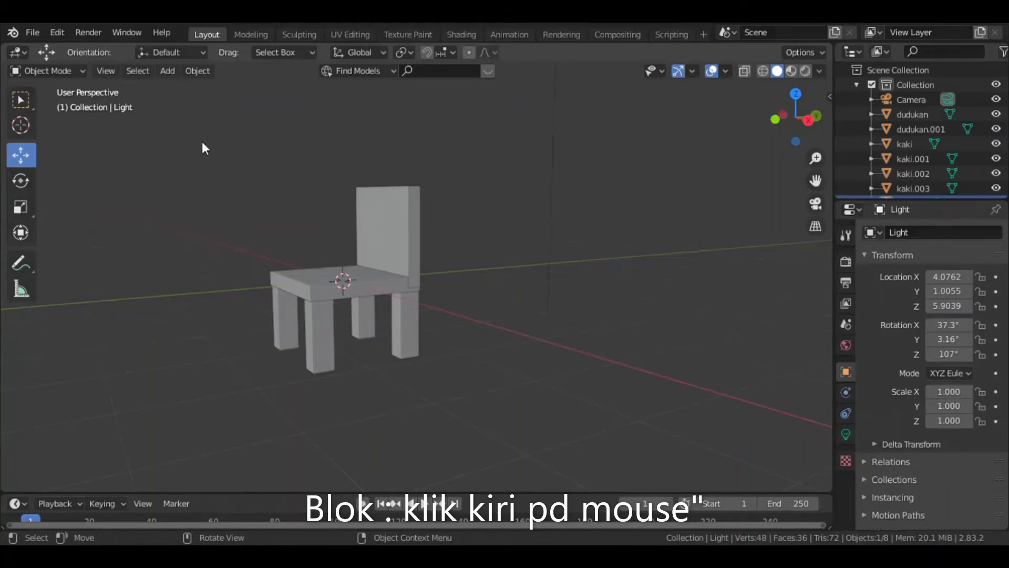
Box-select the whole chair and raise it along Z until its legs stand on the ground line, with the backrest at about 2.1195 m
mouse_move(203, 142)
left_mouse_down()
mouse_move(228, 266)
mouse_move(285, 365)
mouse_move(336, 393)
mouse_move(496, 393)
left_mouse_up()
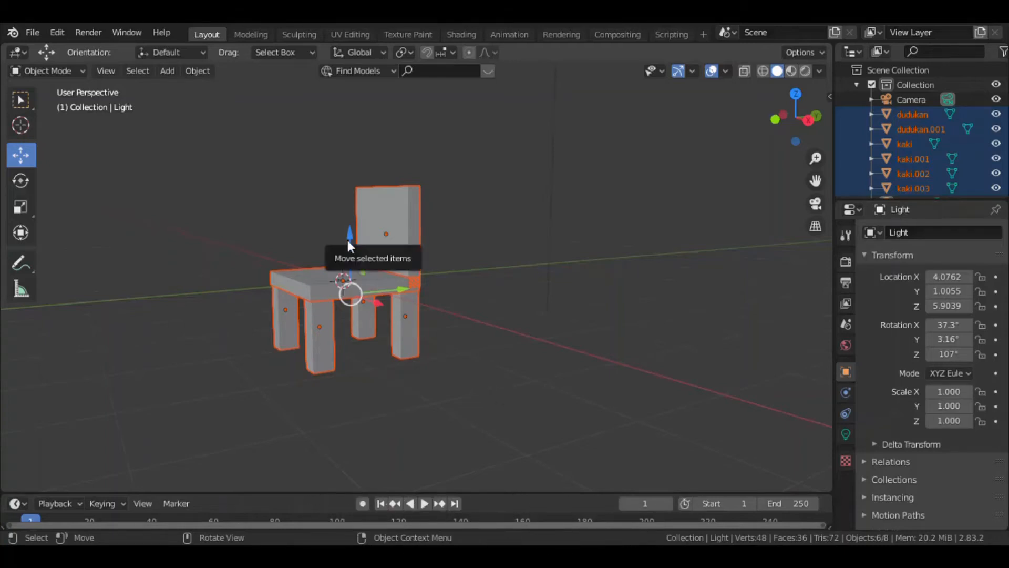
left_click_drag(347, 235, 350, 178)
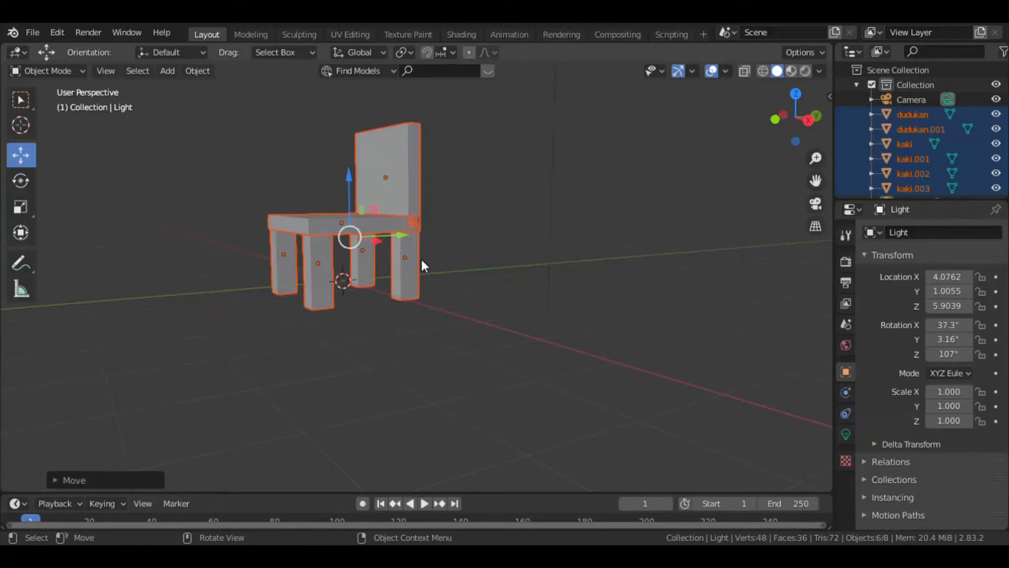
key("grave")
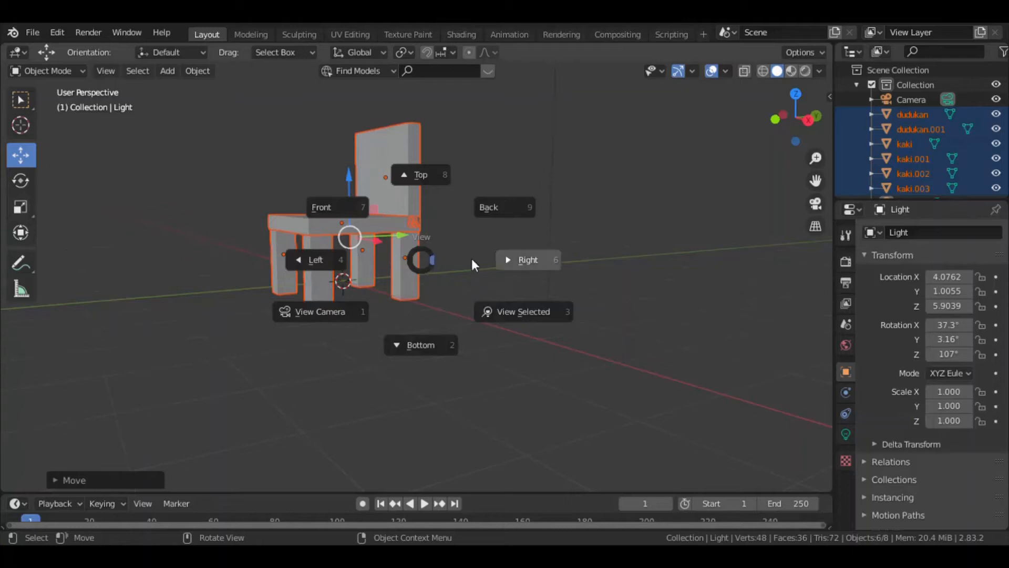
left_click(528, 259)
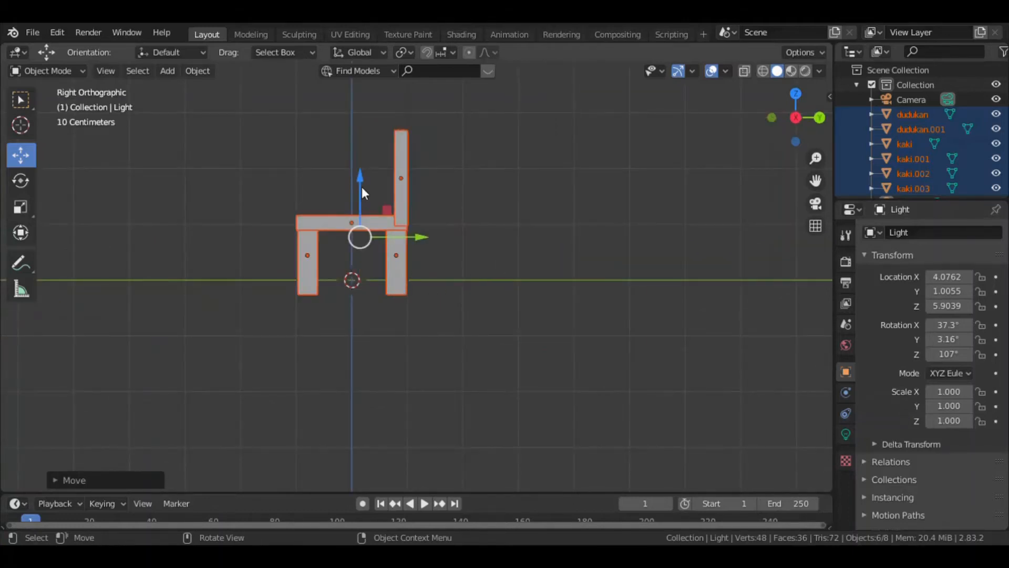
left_click_drag(360, 181, 368, 172)
left_click(461, 251)
middle_click_drag(435, 239, 522, 267)
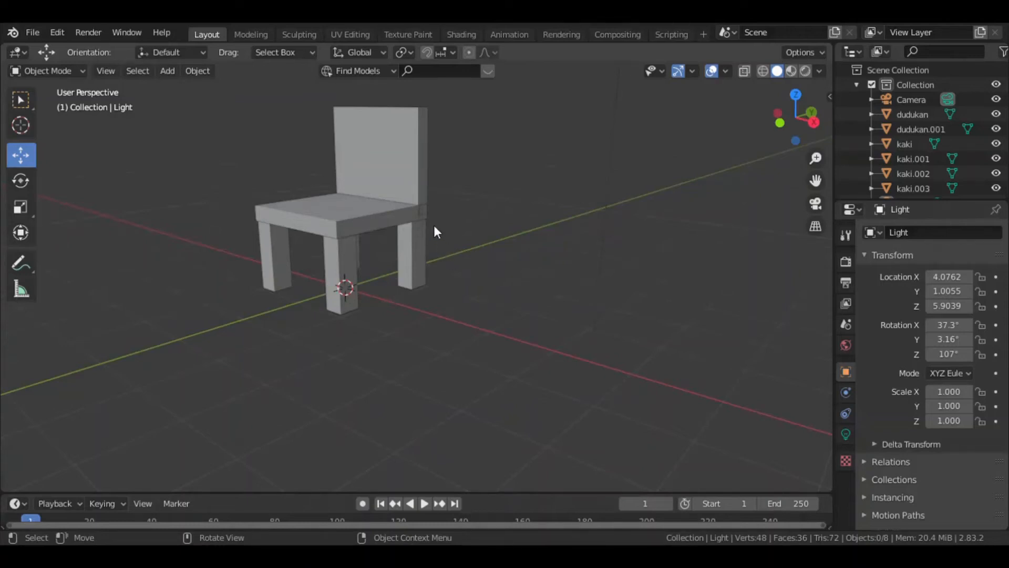
Try moving the backrest alone along Y to about -2.0738 m, and undo the move
left_click(398, 162)
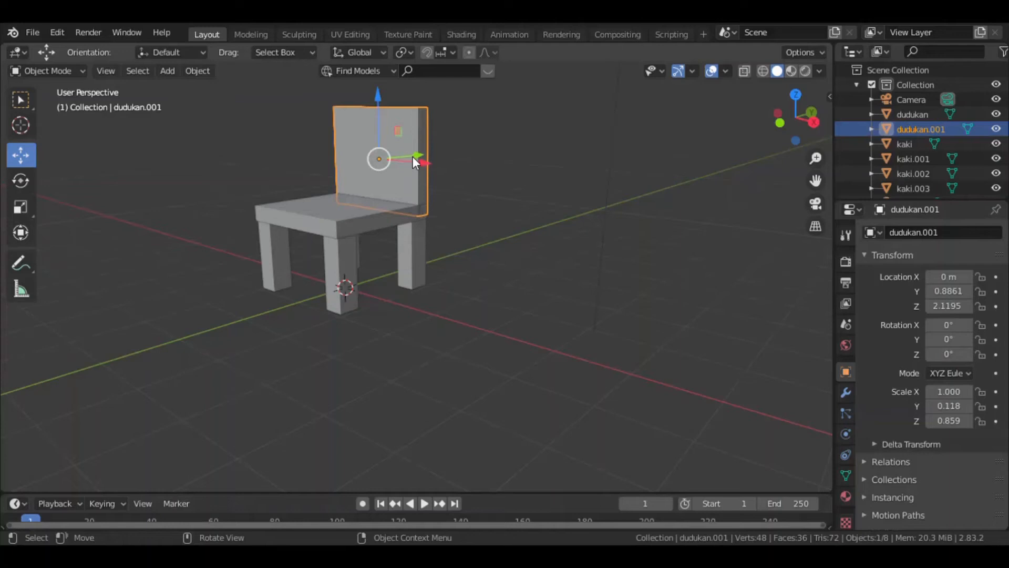
left_click_drag(411, 155, 257, 189)
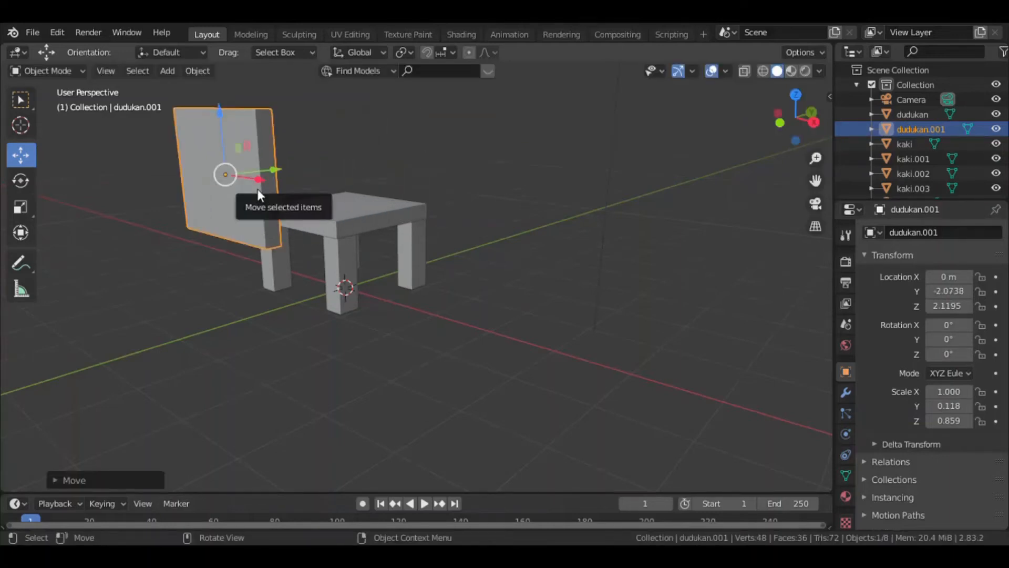
key("ctrl+z")
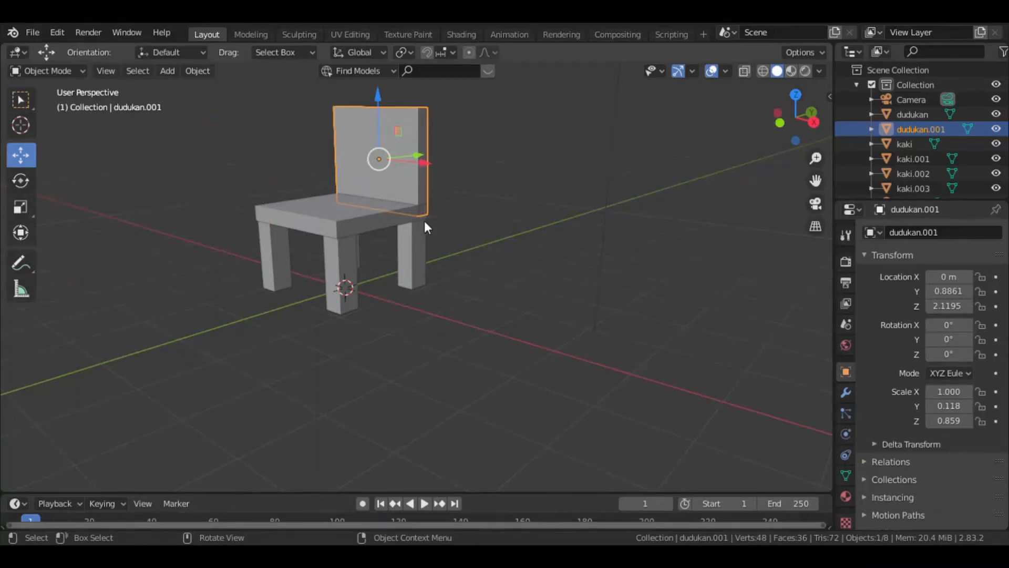
Box-select all the chair parts, with the backrest as the active object, and join them into a single object
scroll(430, 221, "down", 1)
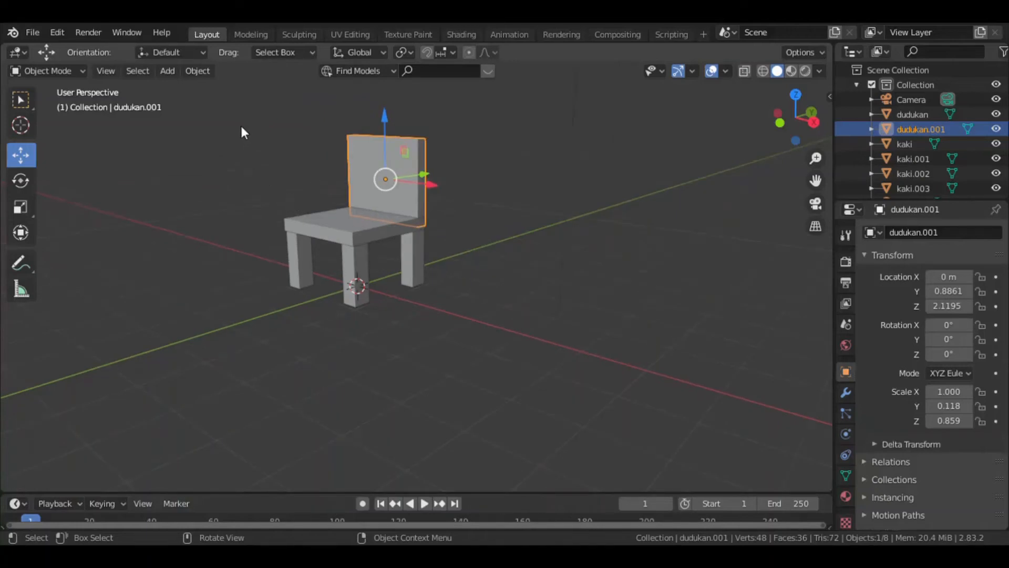
left_click_drag(236, 124, 470, 283)
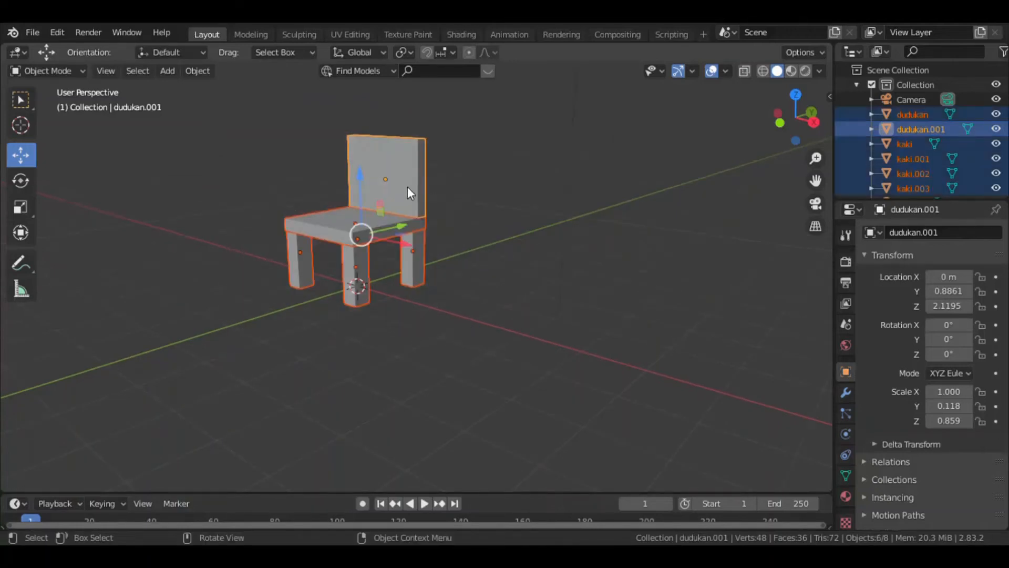
key("alt+a")
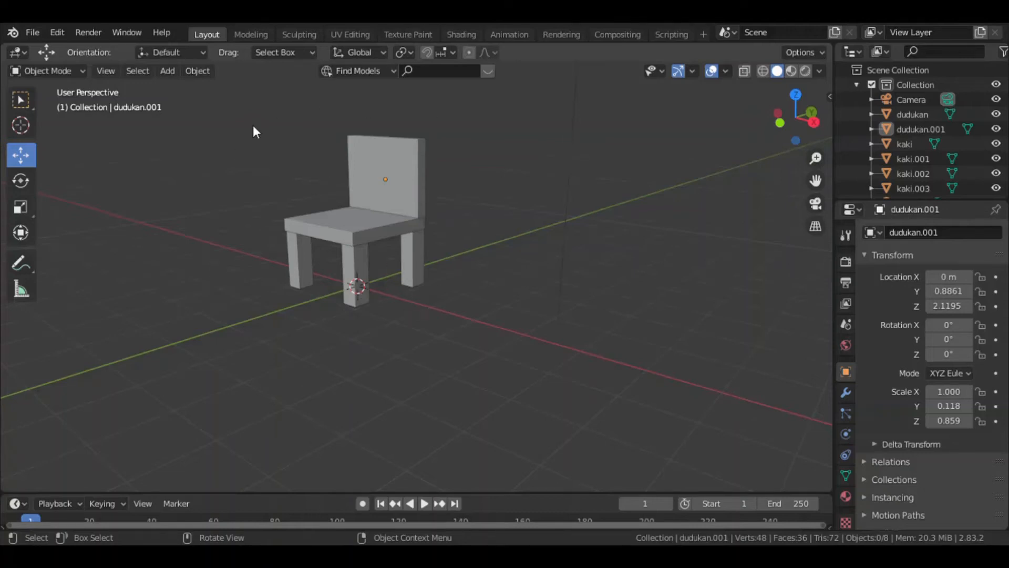
left_click_drag(240, 101, 473, 330)
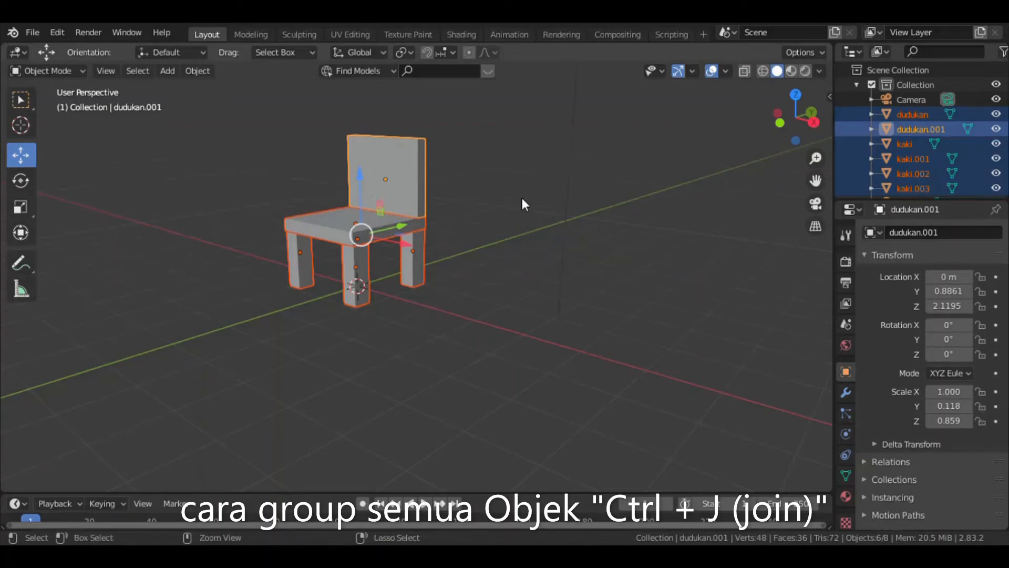
key("ctrl+j")
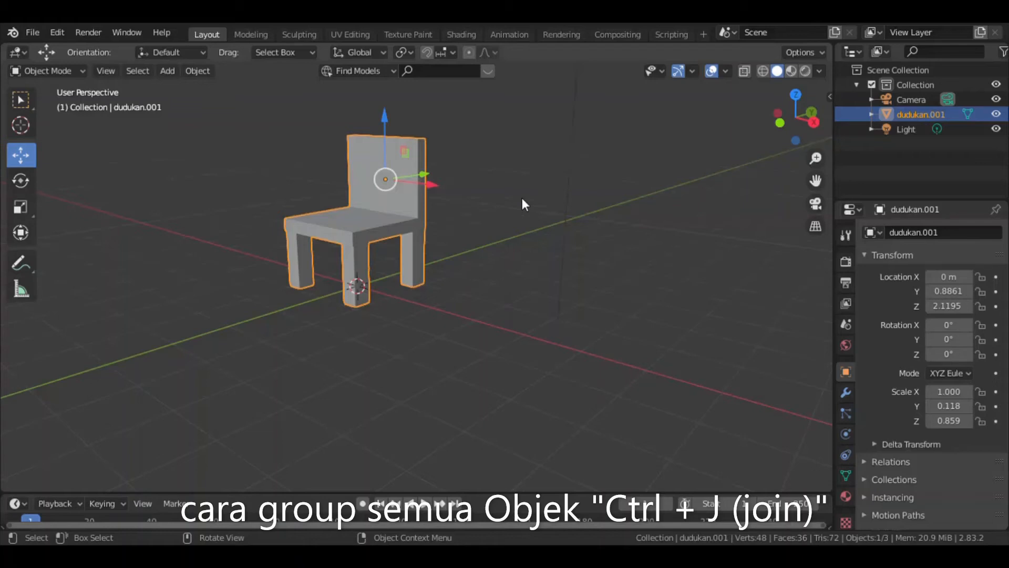
Move the joined chair along Y to about 2.6161 m, check its entry in the object list, and deselect it
left_click_drag(418, 174, 482, 161)
left_click(495, 199)
left_click(385, 187)
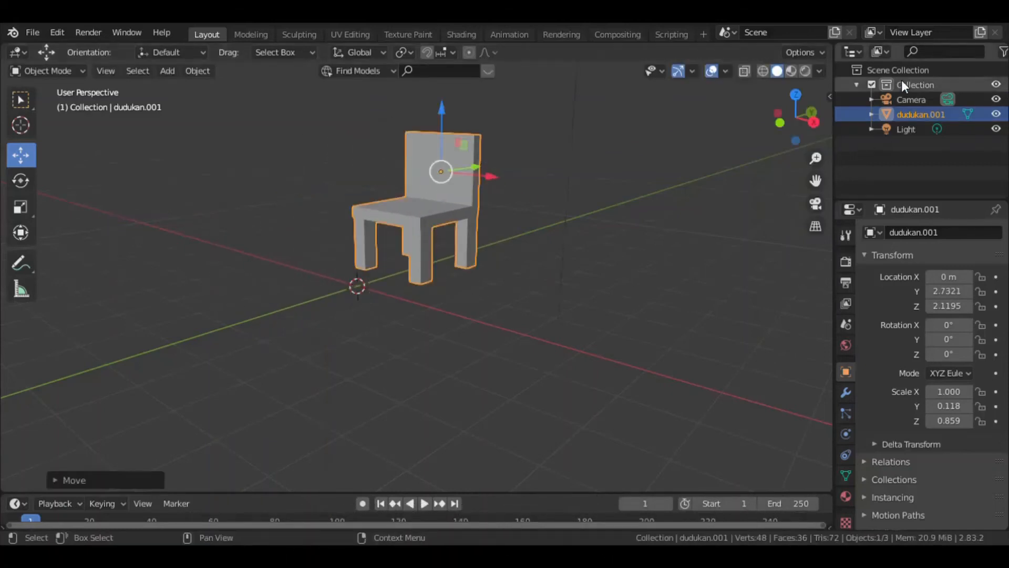
left_click(871, 114)
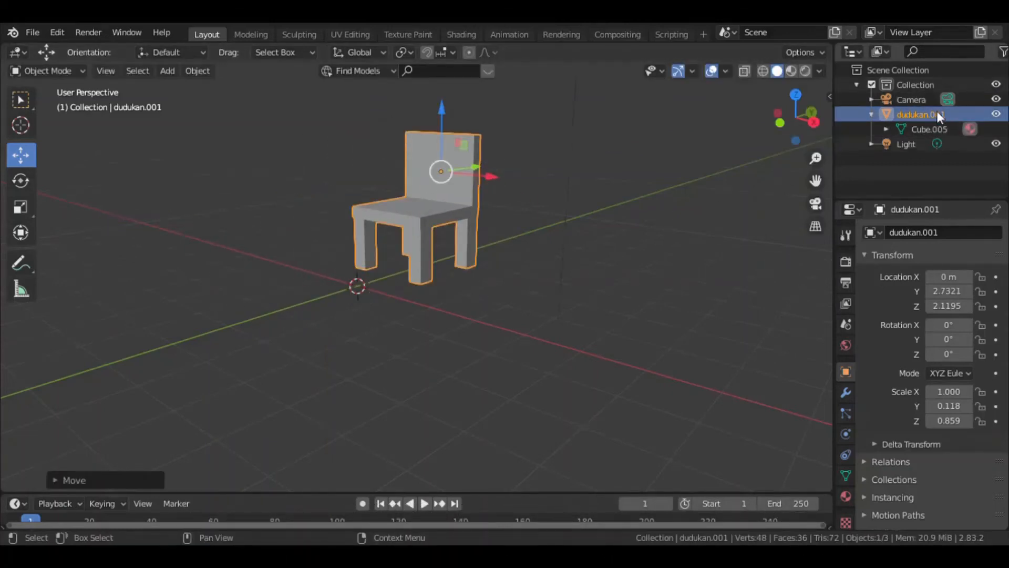
left_click(872, 114)
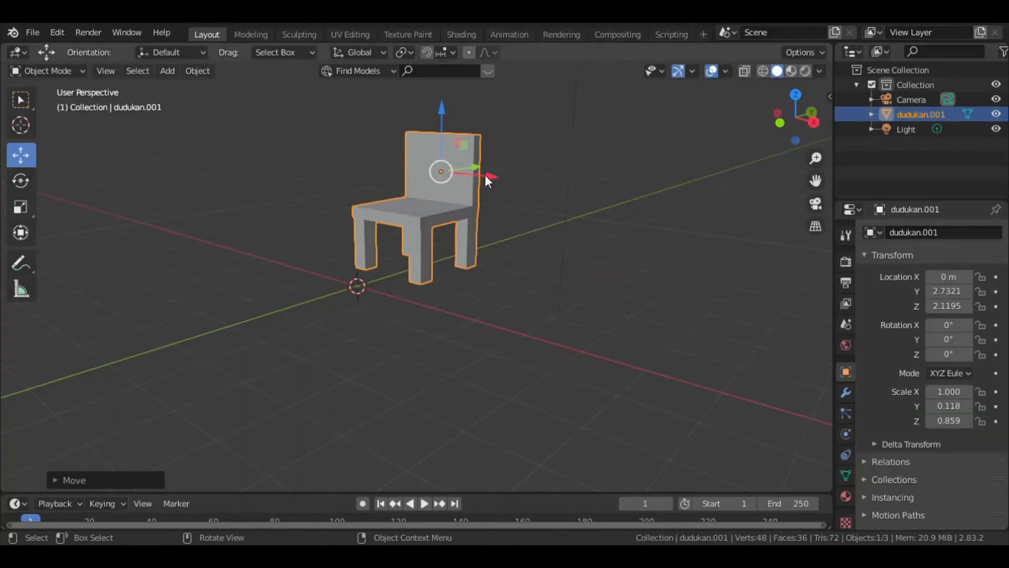
mouse_move(471, 166)
left_mouse_down()
mouse_move(421, 185)
mouse_move(470, 169)
left_mouse_up()
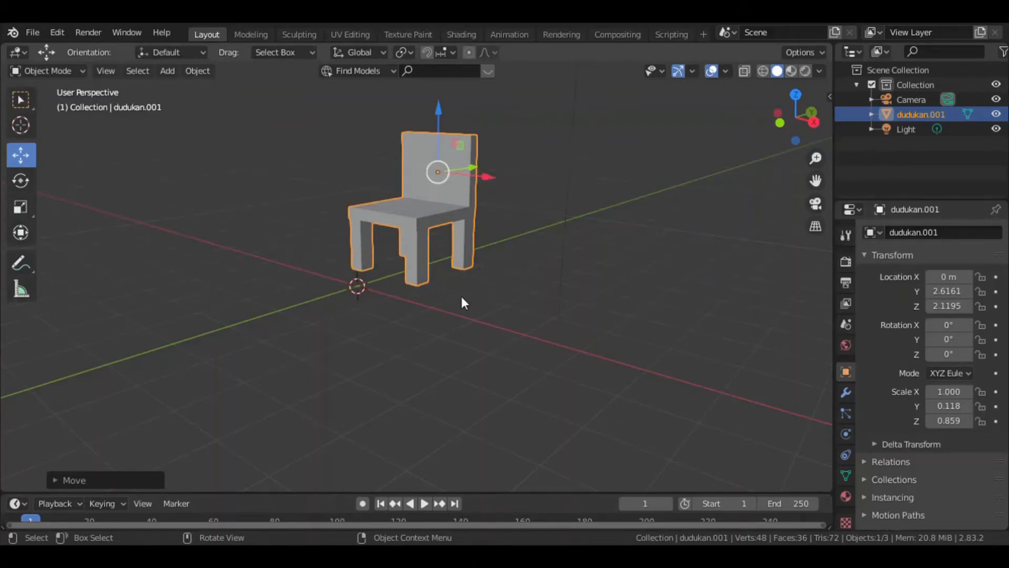
left_click(496, 283)
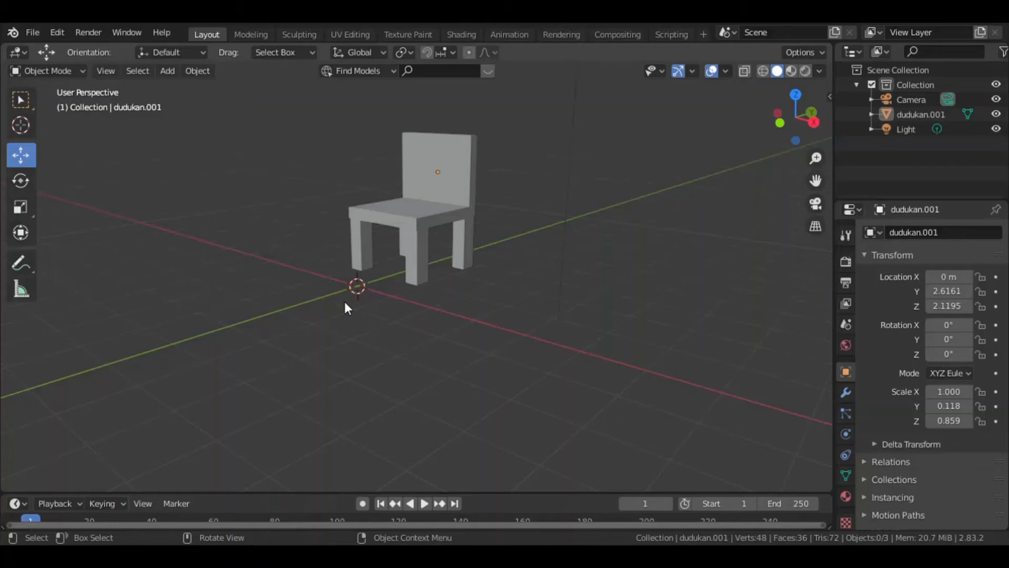
Add a cube mesh and move it in front of the chair, to Y about -3.0435 m and Z about 0.683 m
key("shift+a")
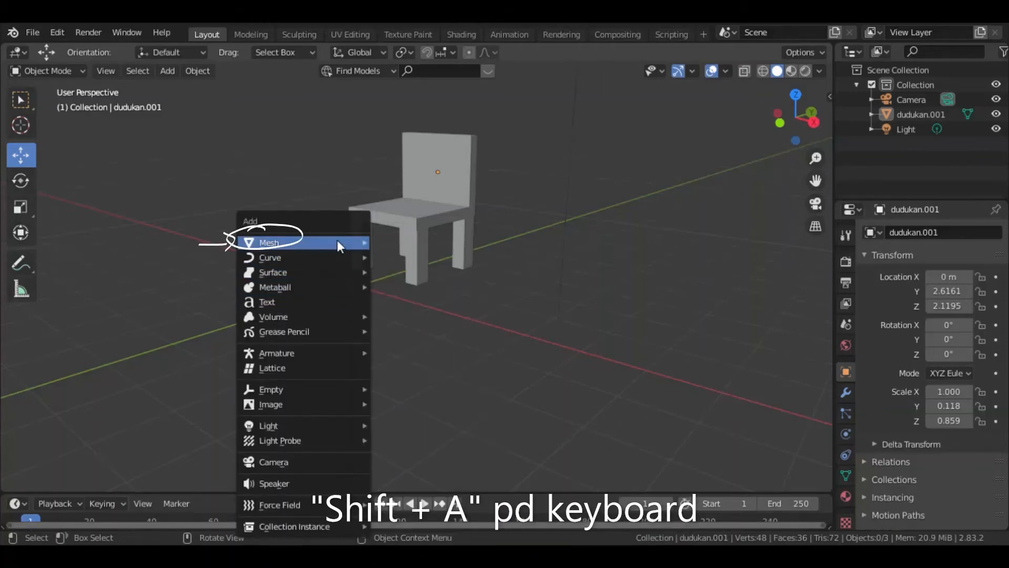
mouse_move(337, 239)
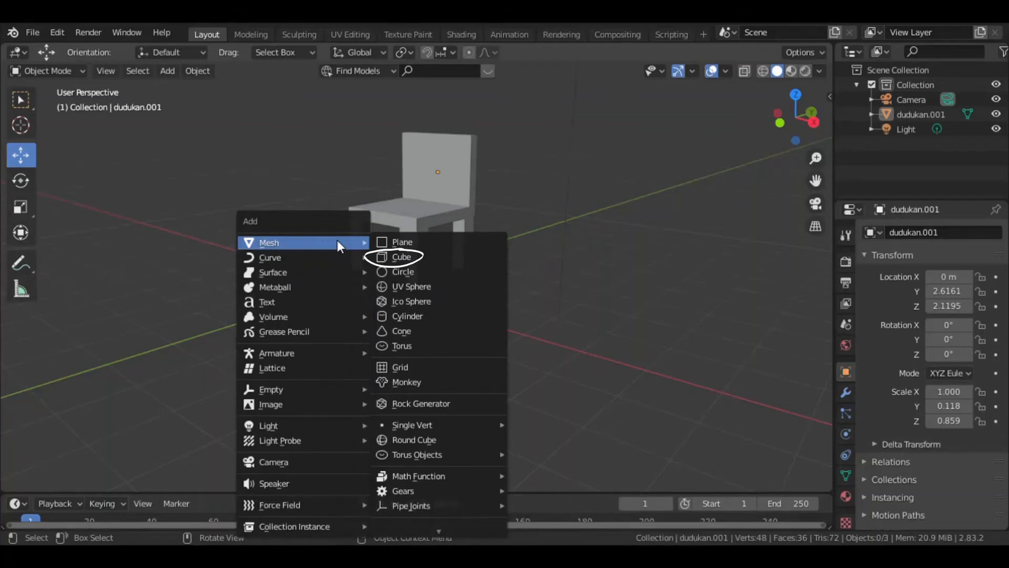
left_click(408, 256)
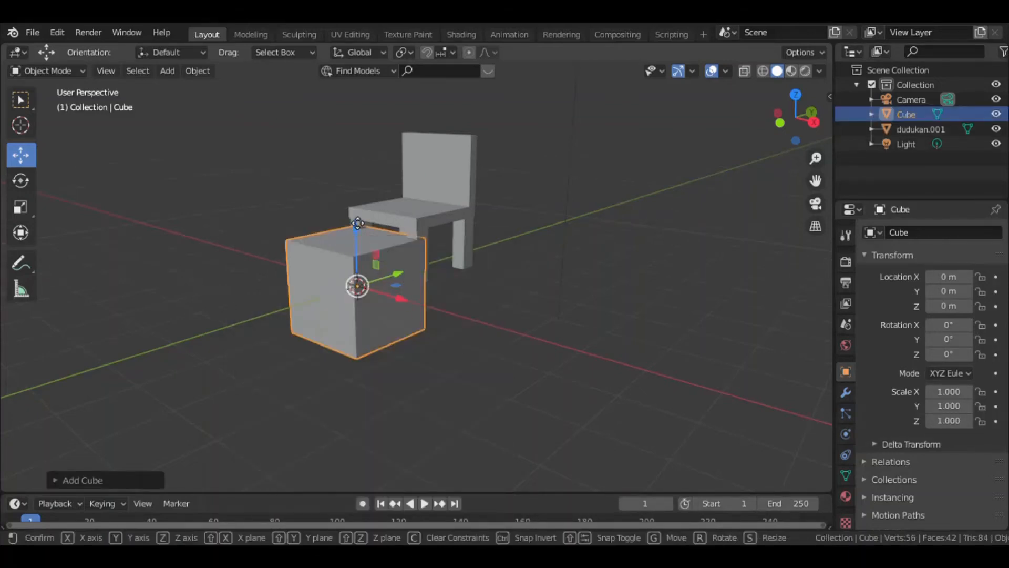
left_click_drag(353, 233, 358, 203)
left_click_drag(394, 244, 281, 278)
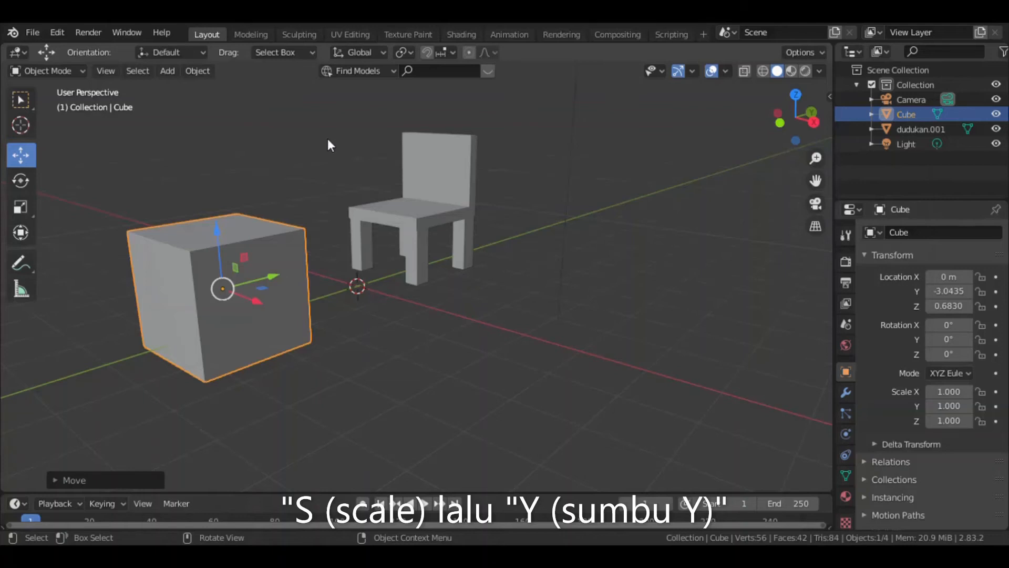
Stretch the new cube along the Y axis to a scale of about 2.808
key("s")
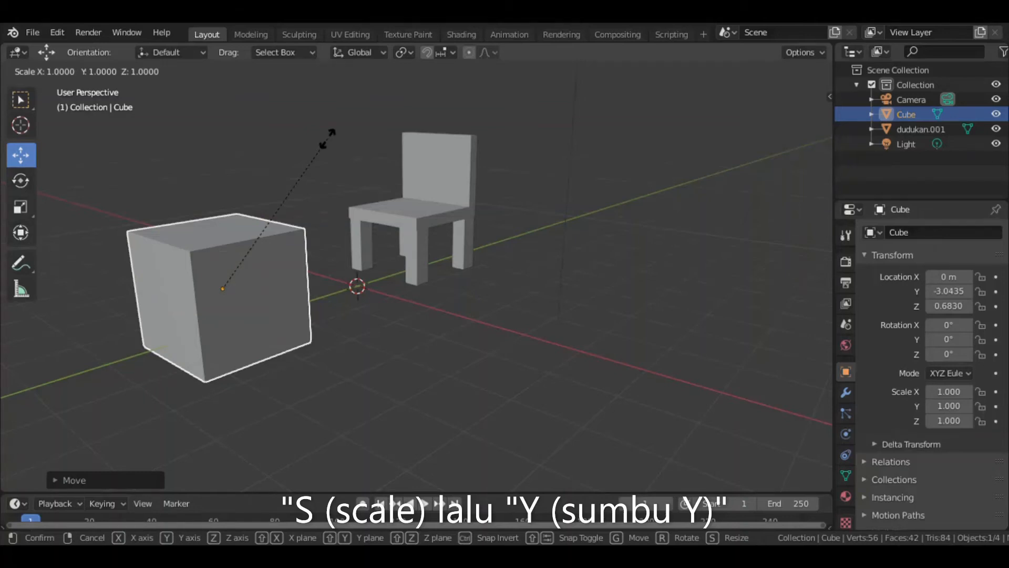
key("y")
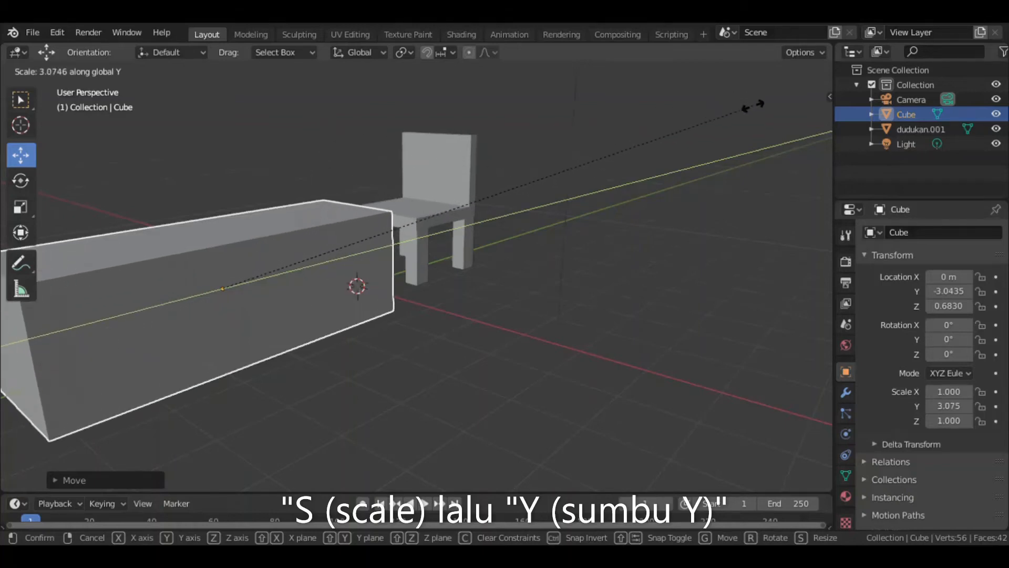
left_click(705, 118)
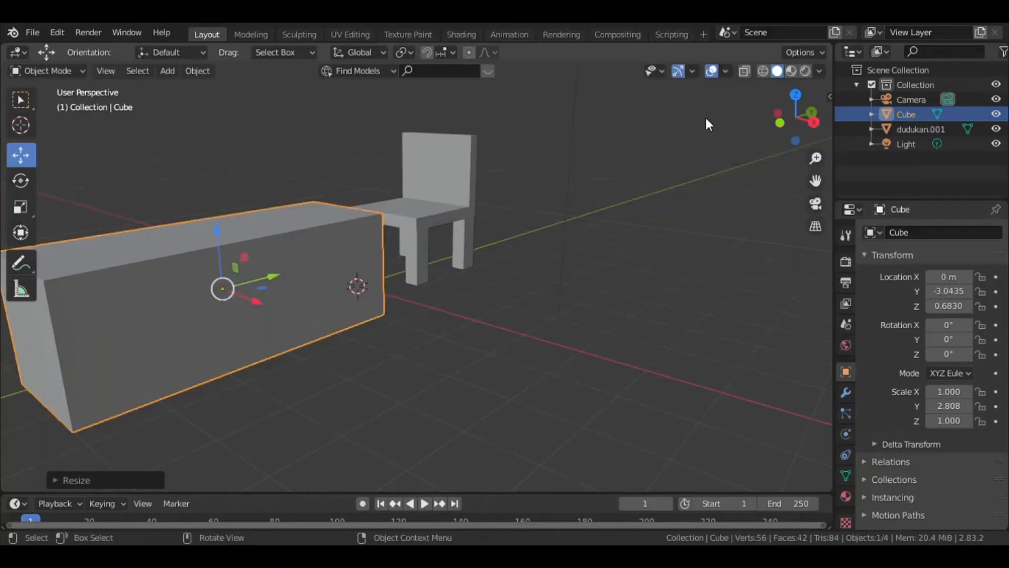
Flatten the stretched cube along the Z axis to a scale of about 0.091 to form a thin tabletop slab
scroll(319, 396, "down", 3)
scroll(319, 395, "up", 2)
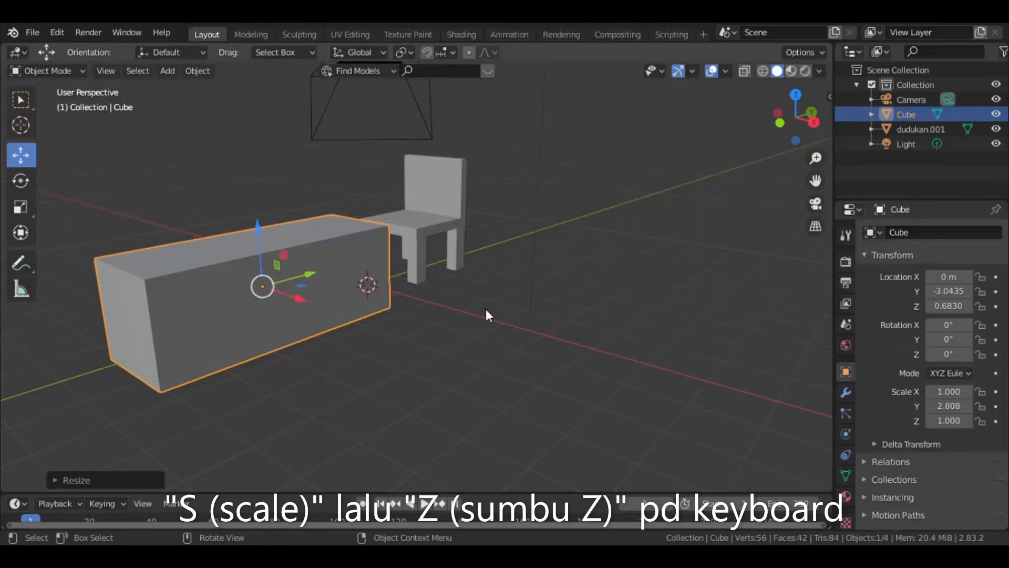
key("s")
key("z")
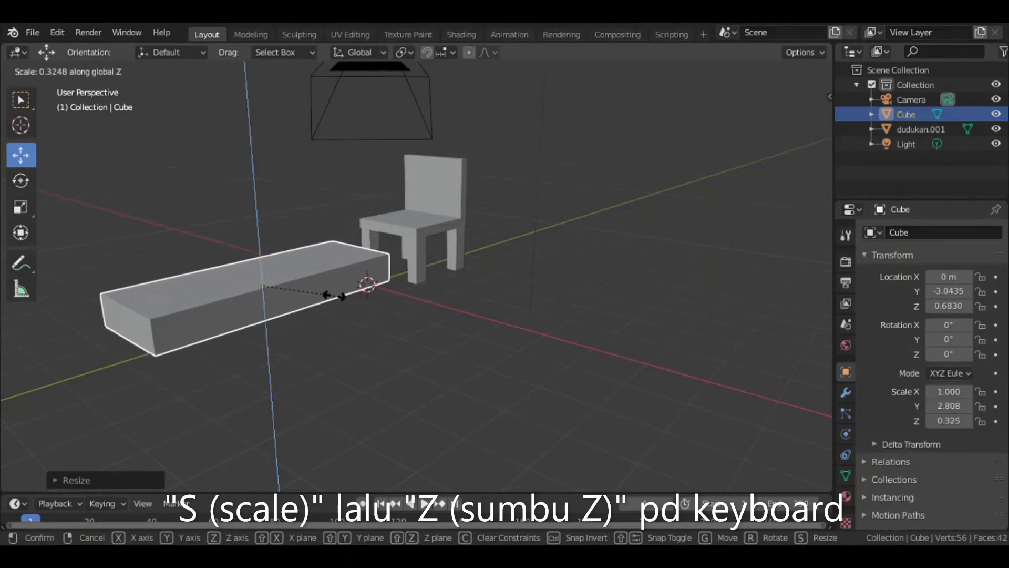
left_click(282, 291)
Duplicate the flat slab and place the copy directly below it along Z, at about -0.0897 m
scroll(371, 355, "up", 2)
scroll(351, 354, "down", 1)
middle_click_drag(293, 340, 310, 315)
middle_click_drag(373, 310, 345, 313)
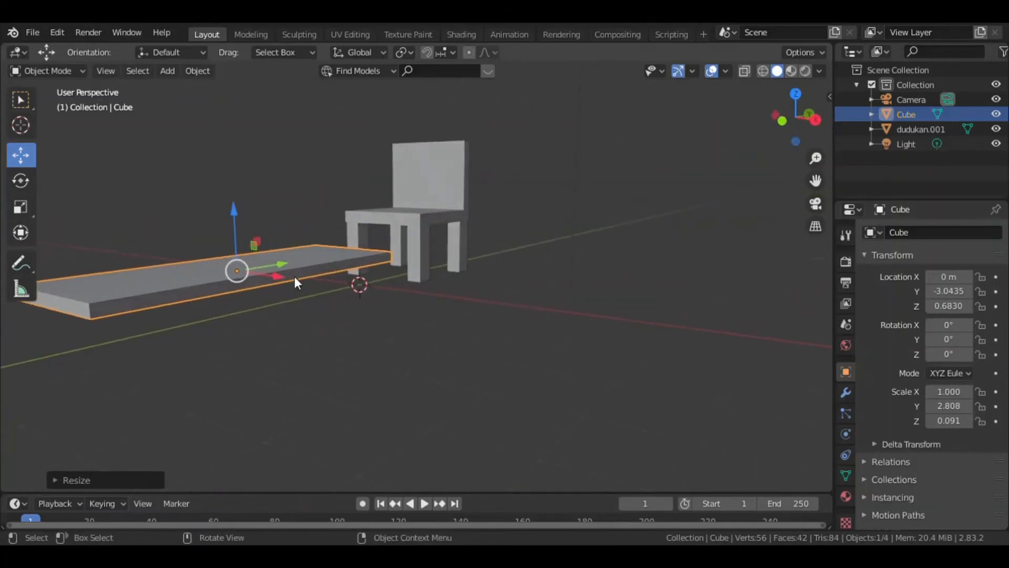
left_click(178, 224)
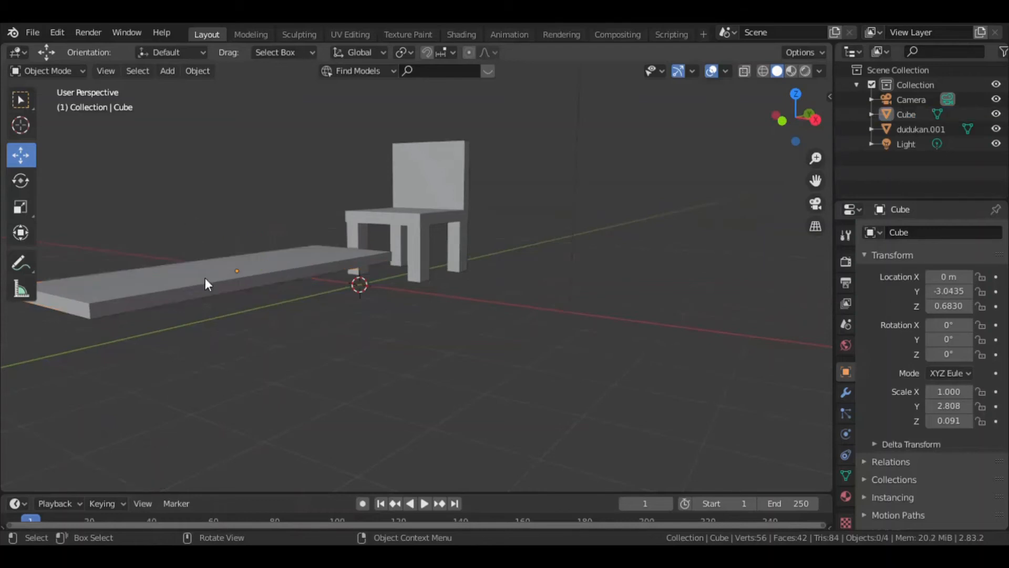
left_click(209, 282)
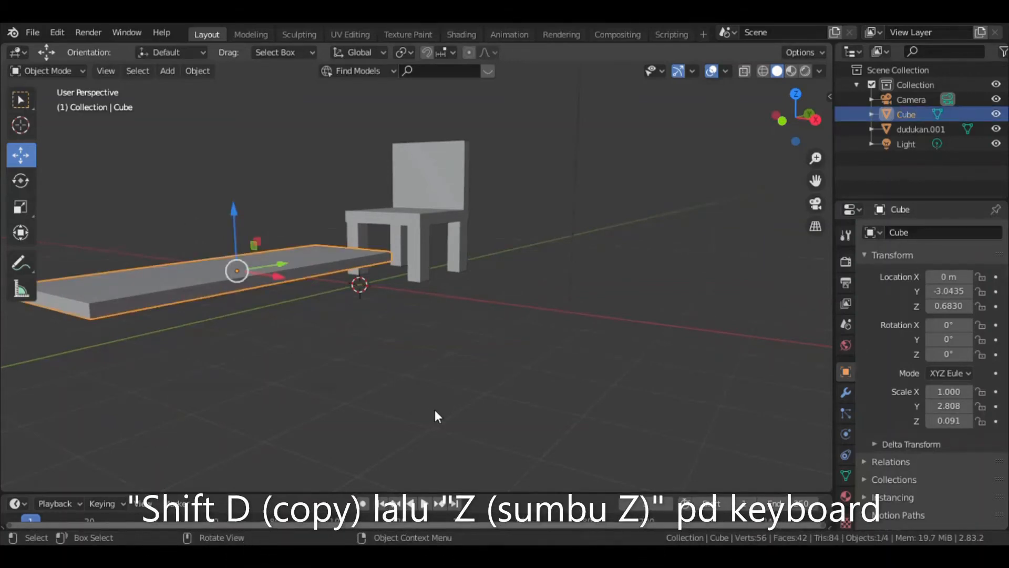
key("shift+d")
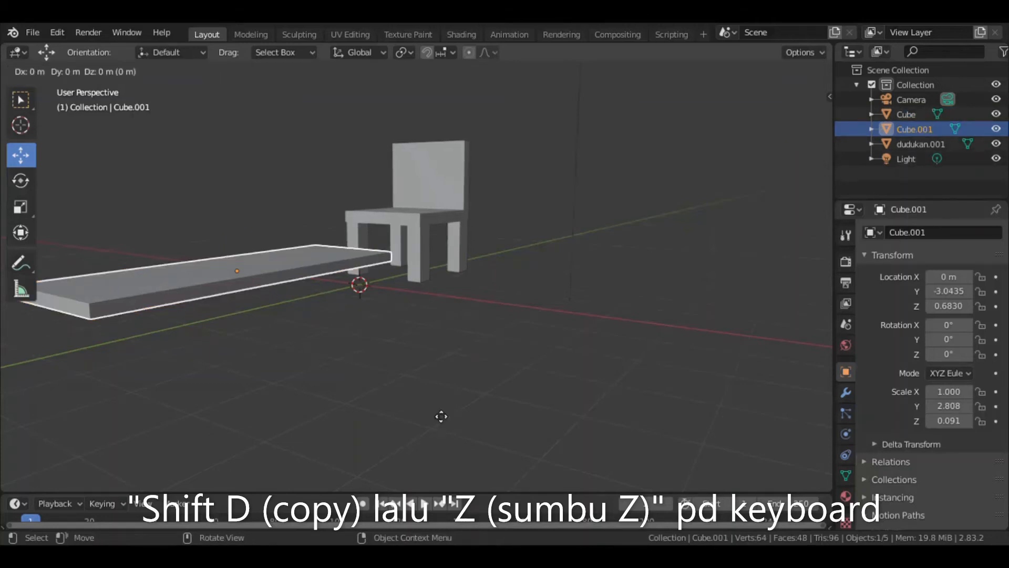
key("z")
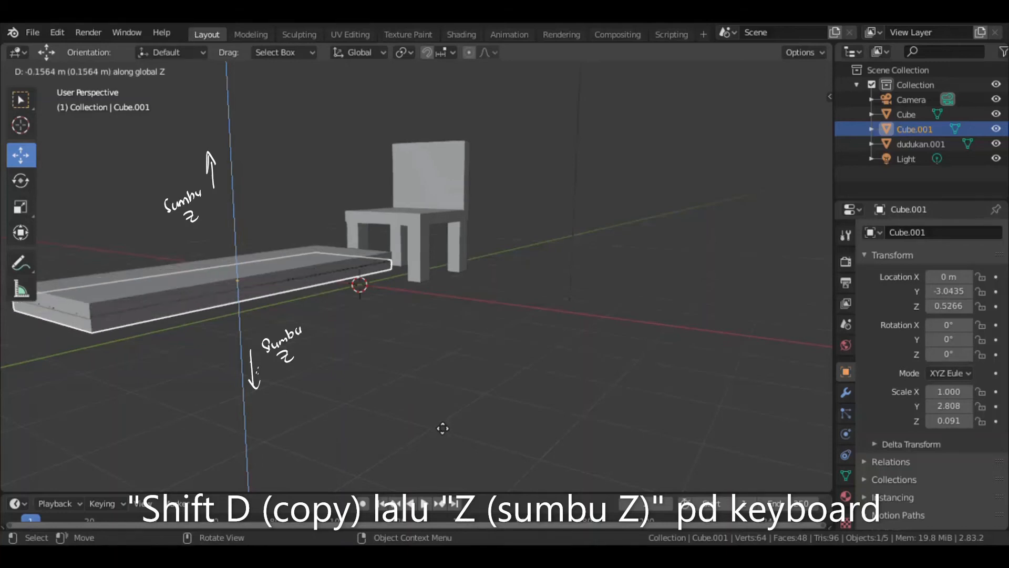
left_click(447, 462)
Shorten the lower slab copy along the Y axis to a scale of about -0.193
mouse_move(476, 403)
middle_mouse_down()
mouse_move(408, 386)
mouse_move(530, 387)
mouse_move(470, 404)
middle_mouse_up()
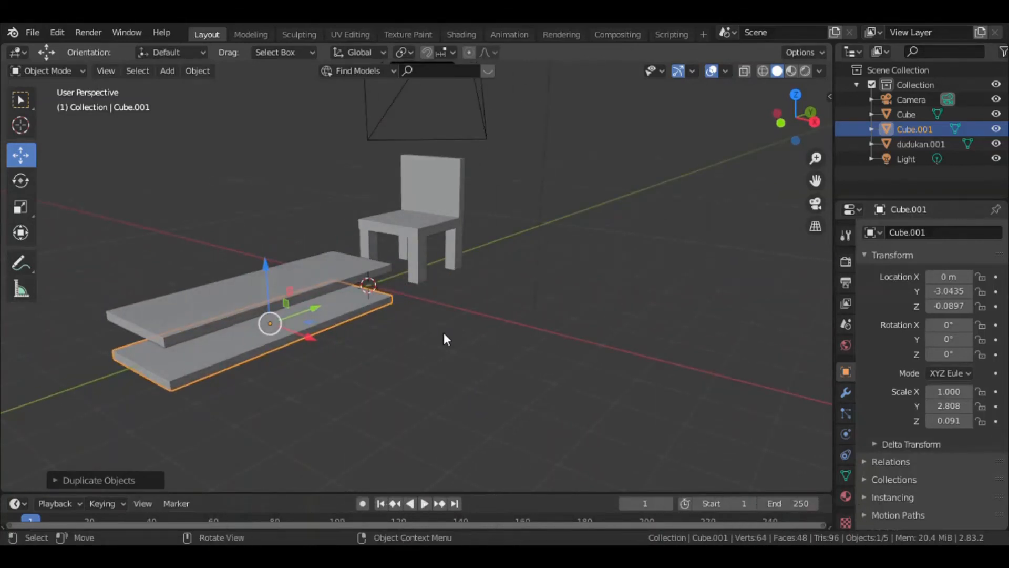
key("s")
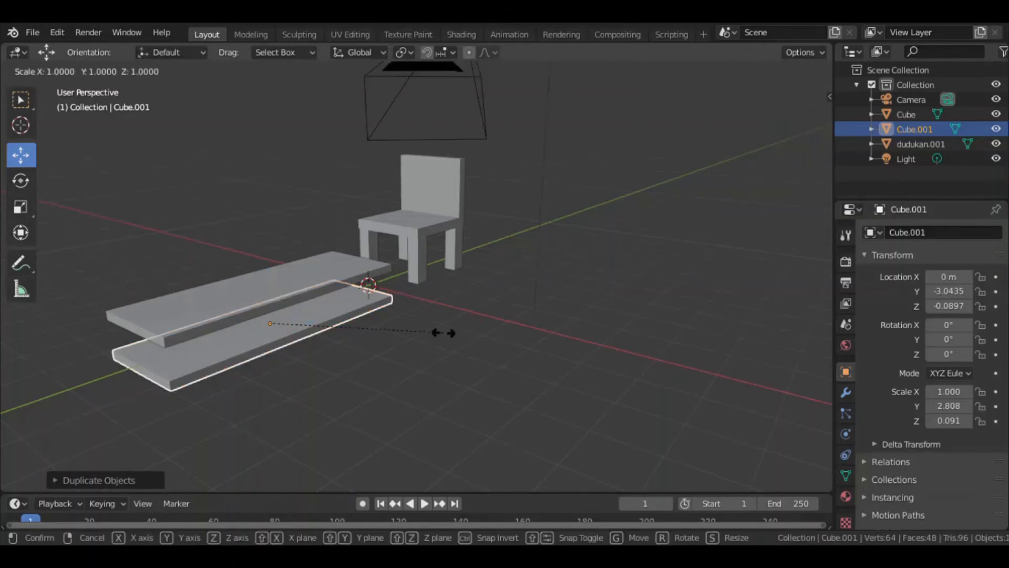
key("y")
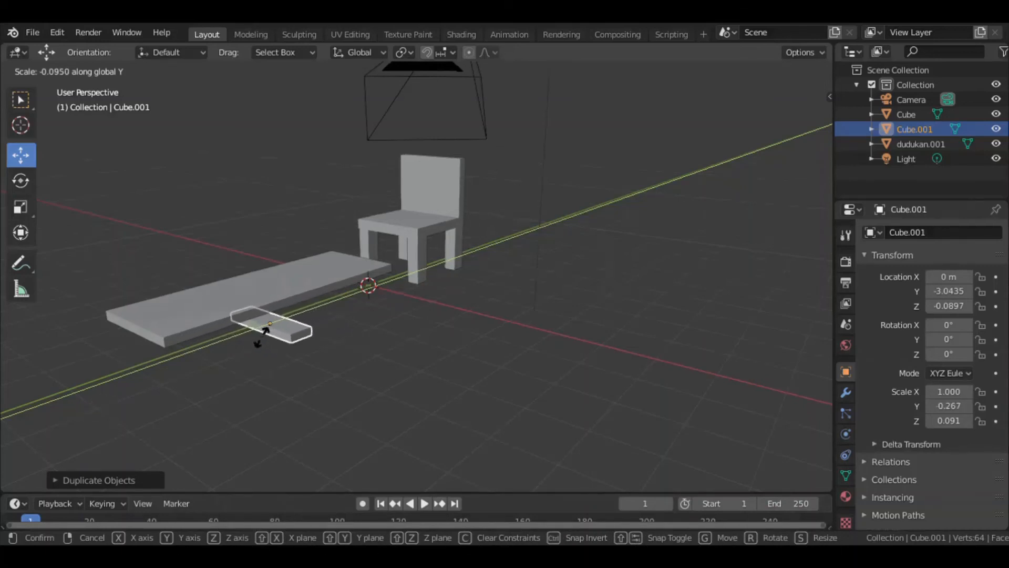
left_click(268, 335)
Shape the shortened copy into an upright table leg by scaling X to about 0.174 and Z to about 0.653
middle_click_drag(311, 366, 389, 307)
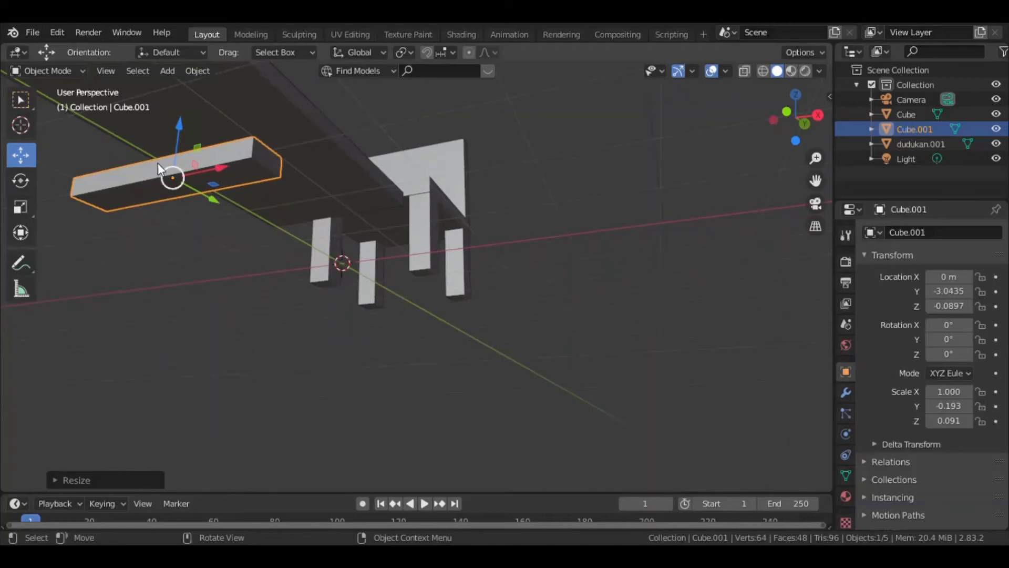
scroll(353, 263, "down", 3)
scroll(354, 263, "down", 2)
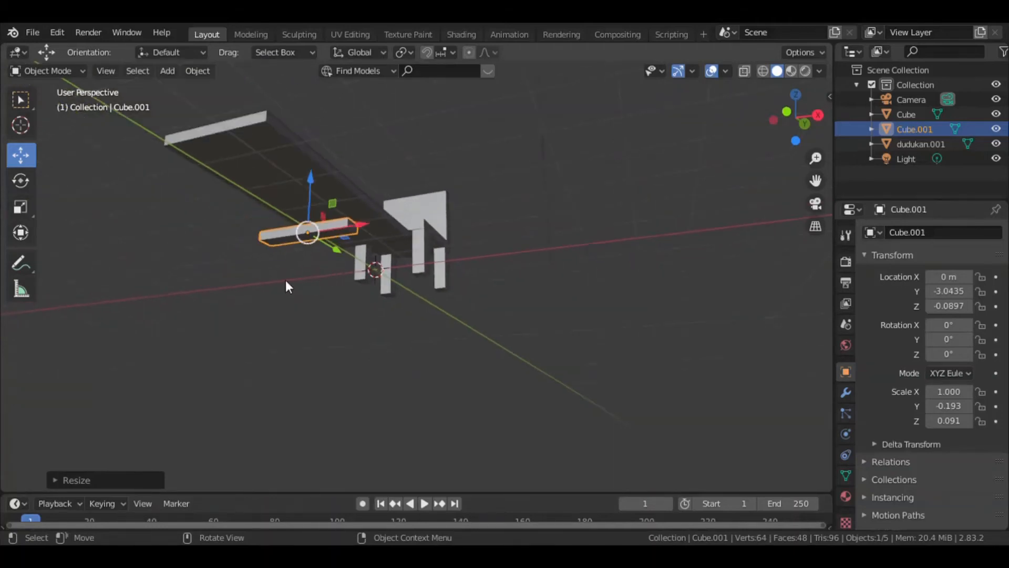
middle_click_drag(383, 231, 260, 319)
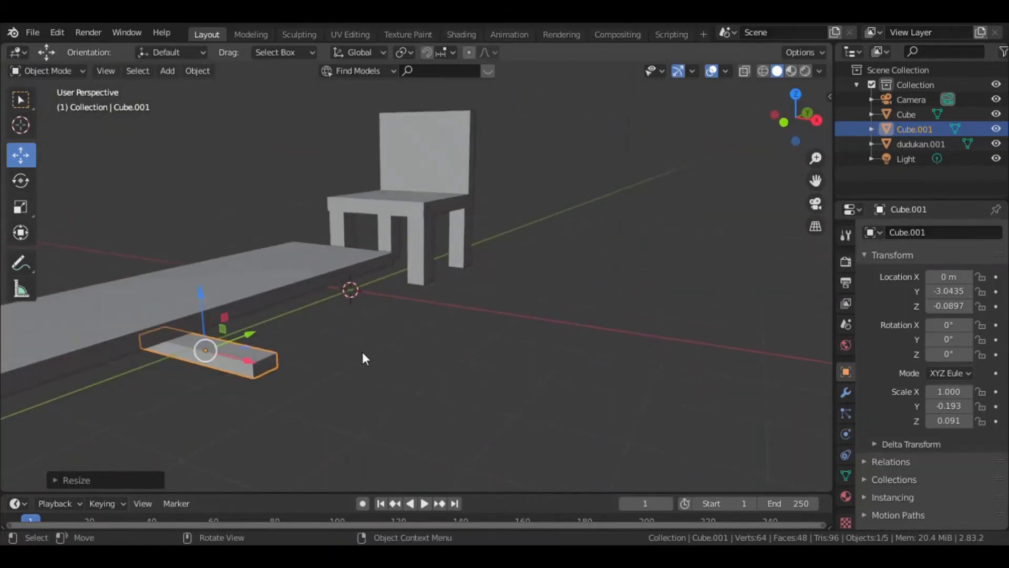
key("s")
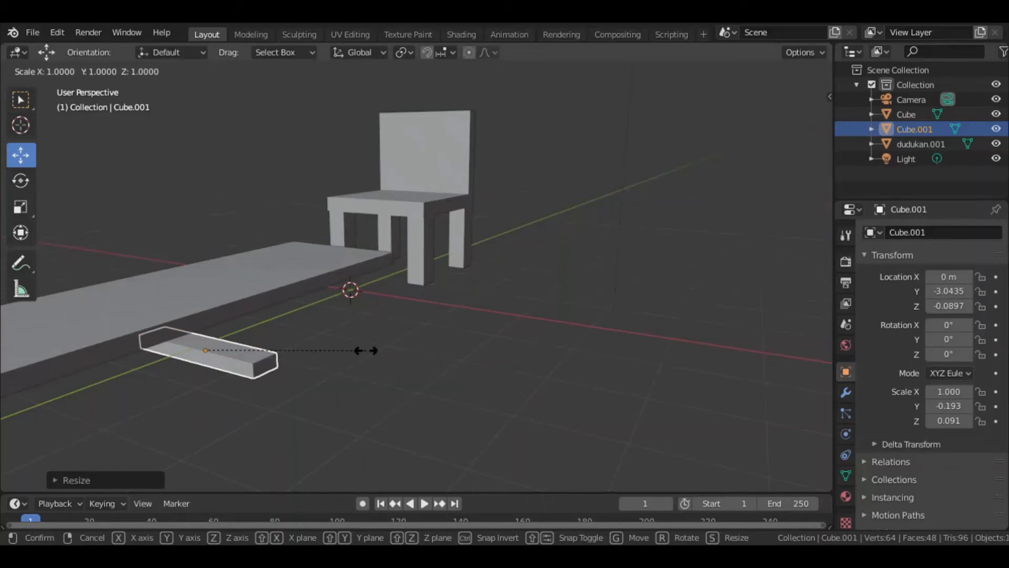
key("x")
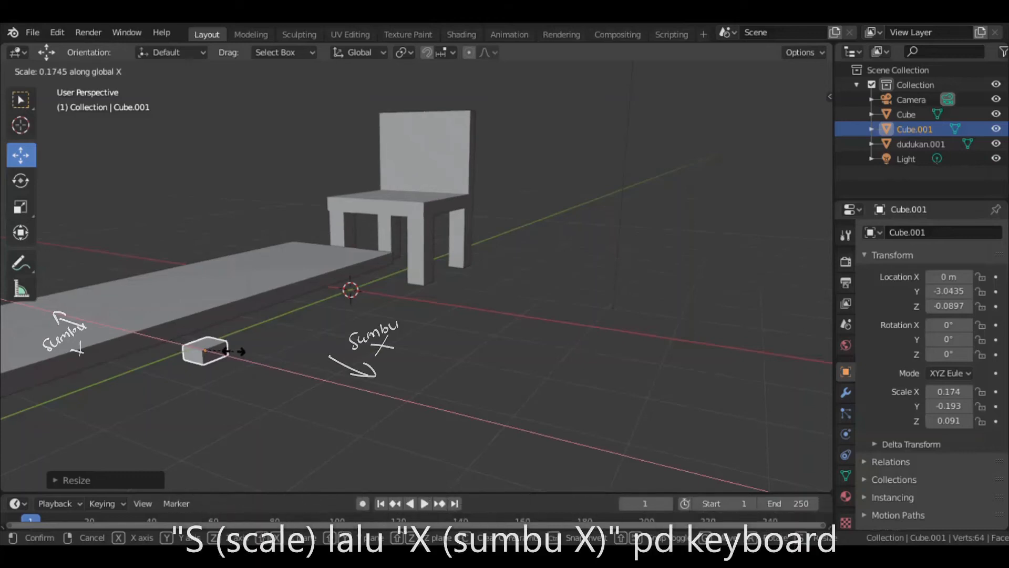
left_click(234, 352)
middle_click_drag(321, 345, 285, 337)
key("s")
key("z")
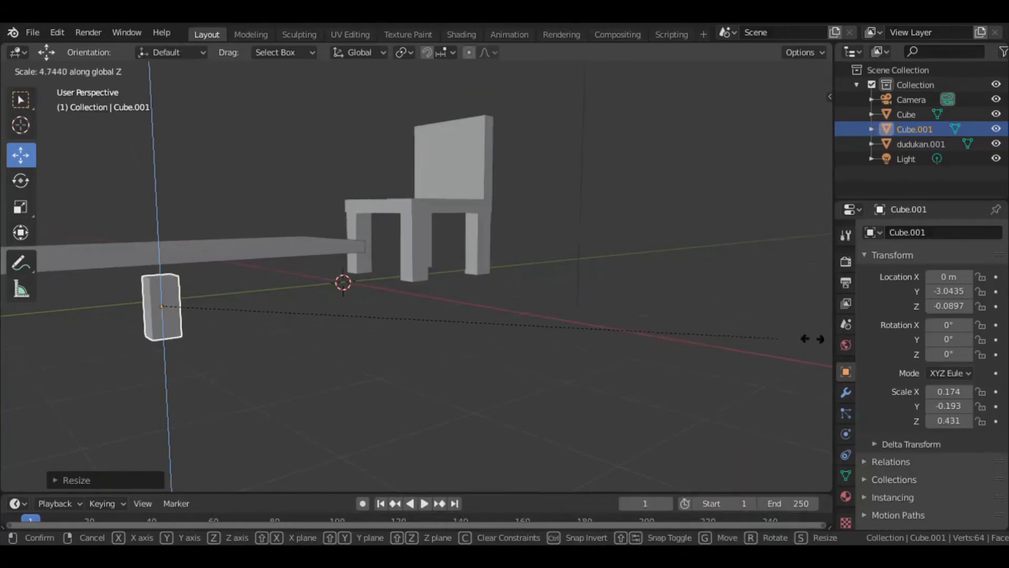
left_click(266, 334)
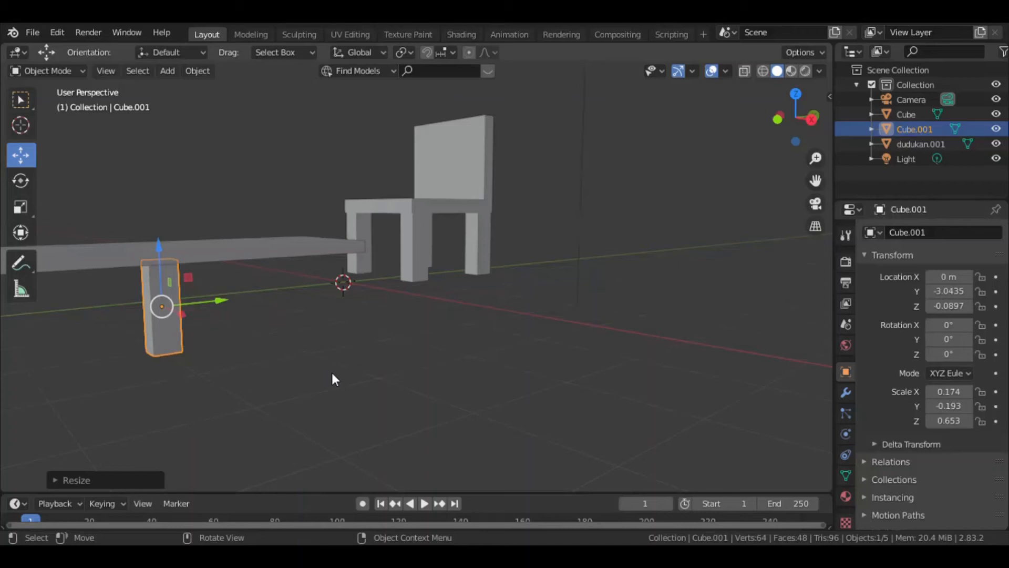
Move the table leg under the tabletop's end nearest the chair, to about Y -0.439 m and Z 0.083 m
key("grave")
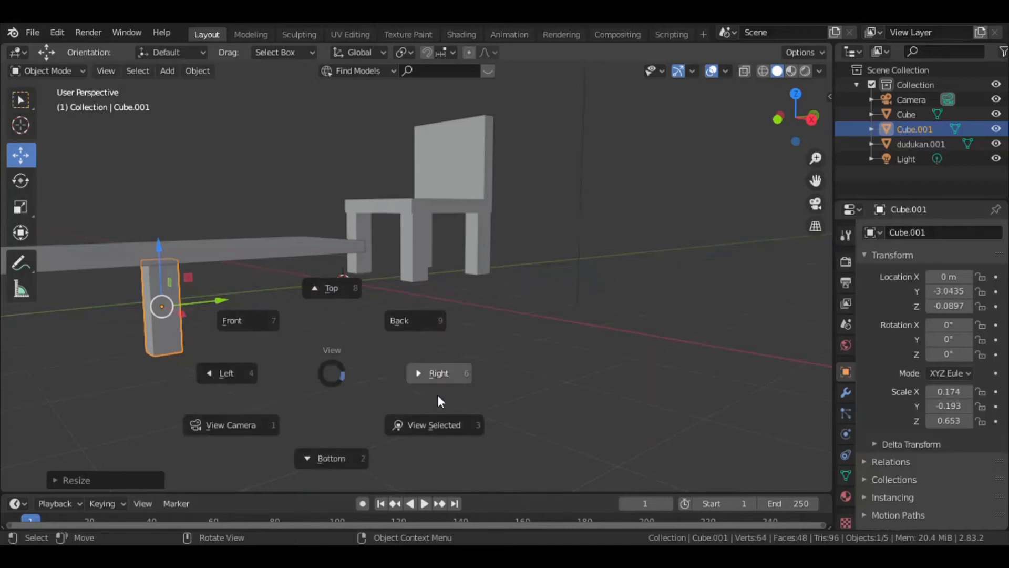
left_click(452, 390)
left_click_drag(238, 283, 392, 289)
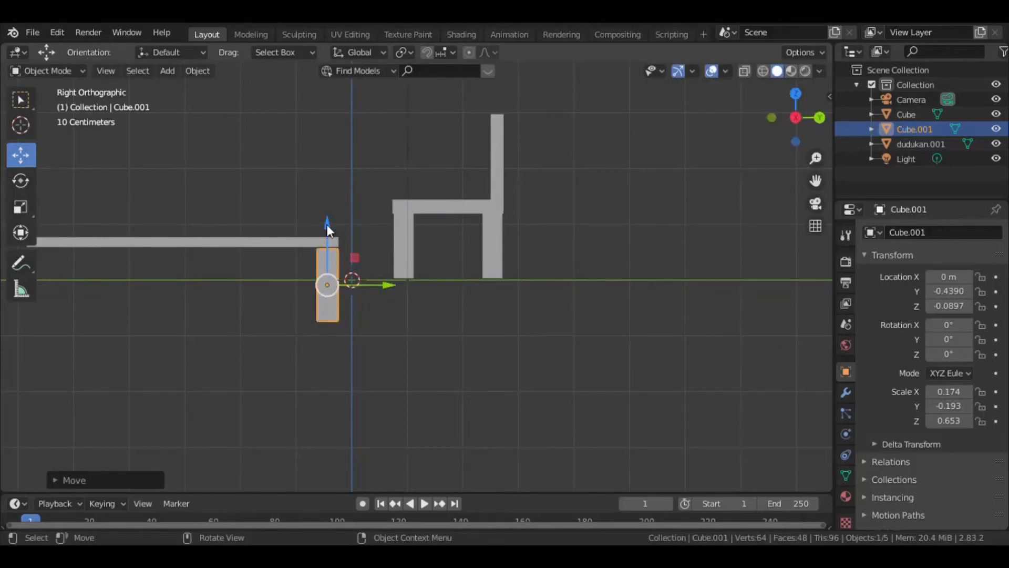
left_click_drag(327, 225, 338, 220)
middle_click_drag(322, 295, 472, 351)
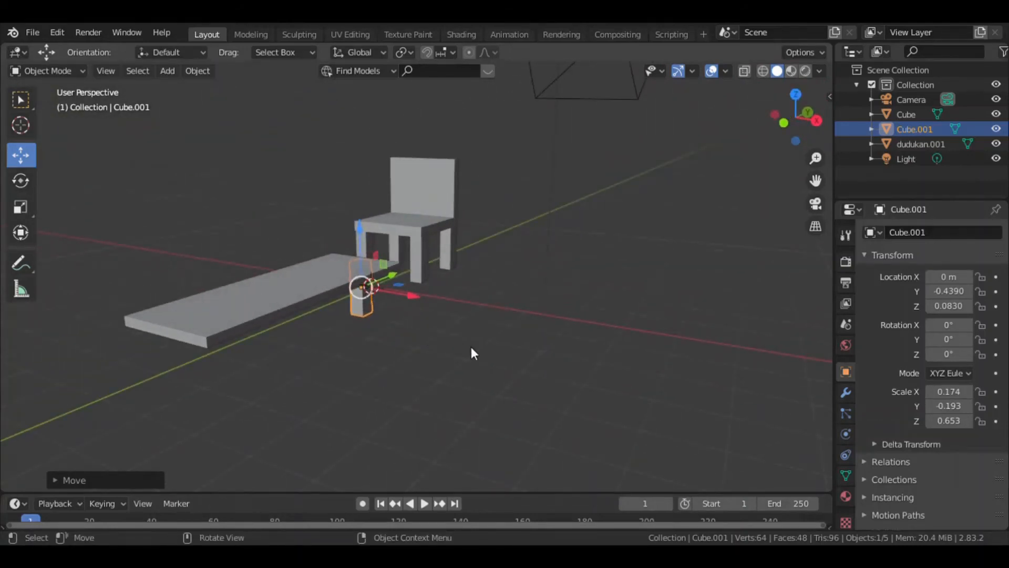
Show the scene in wireframe from above and move the leg to the tabletop's corner at about X -0.804 m
key("z")
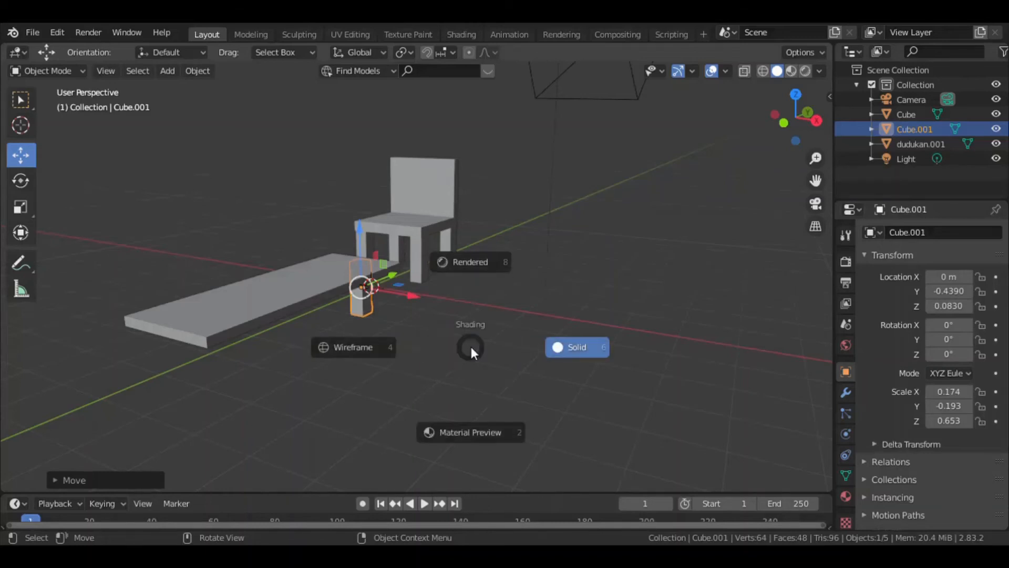
left_click(358, 352)
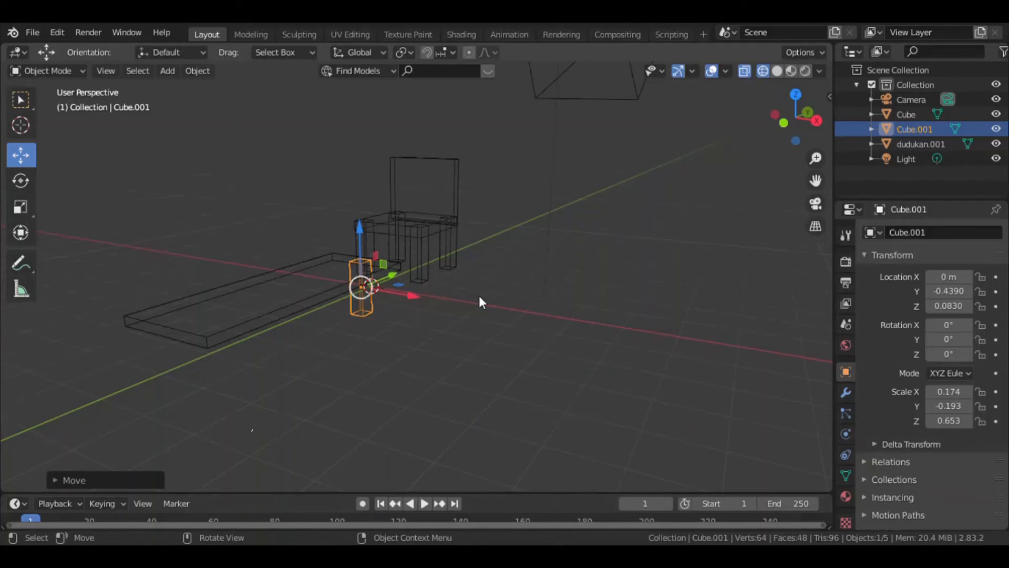
key("grave")
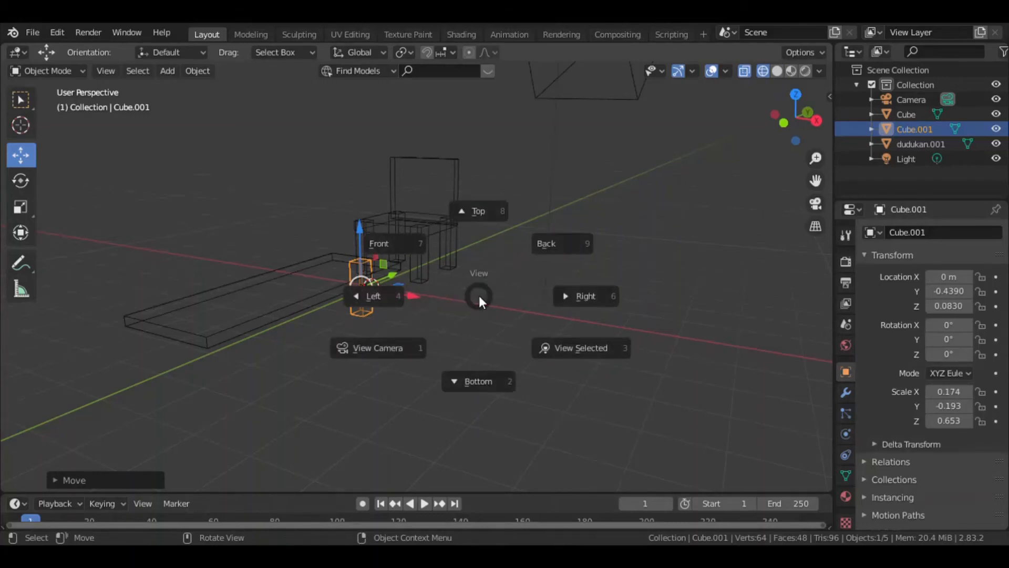
left_click(471, 216)
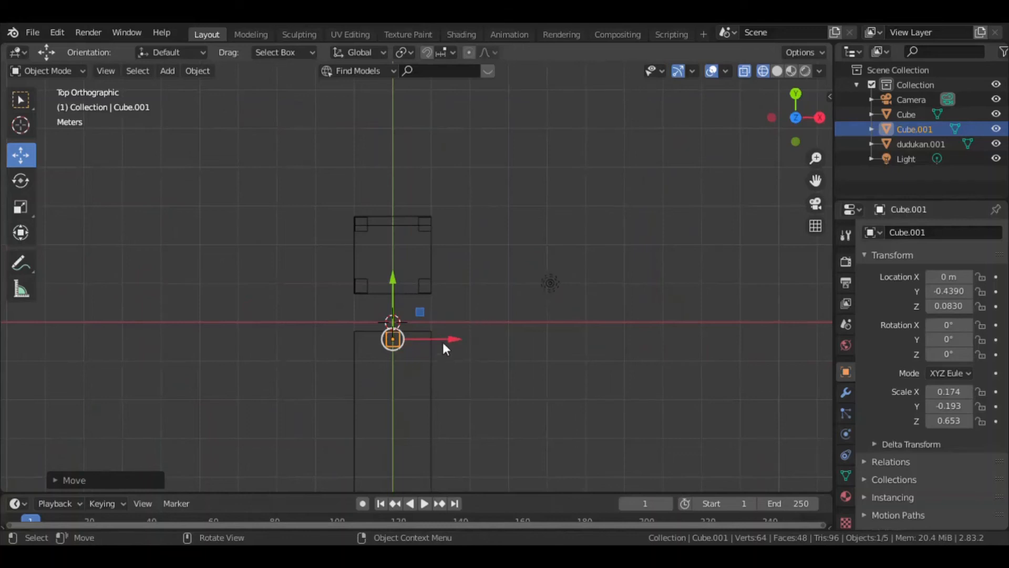
left_click_drag(451, 341, 421, 346)
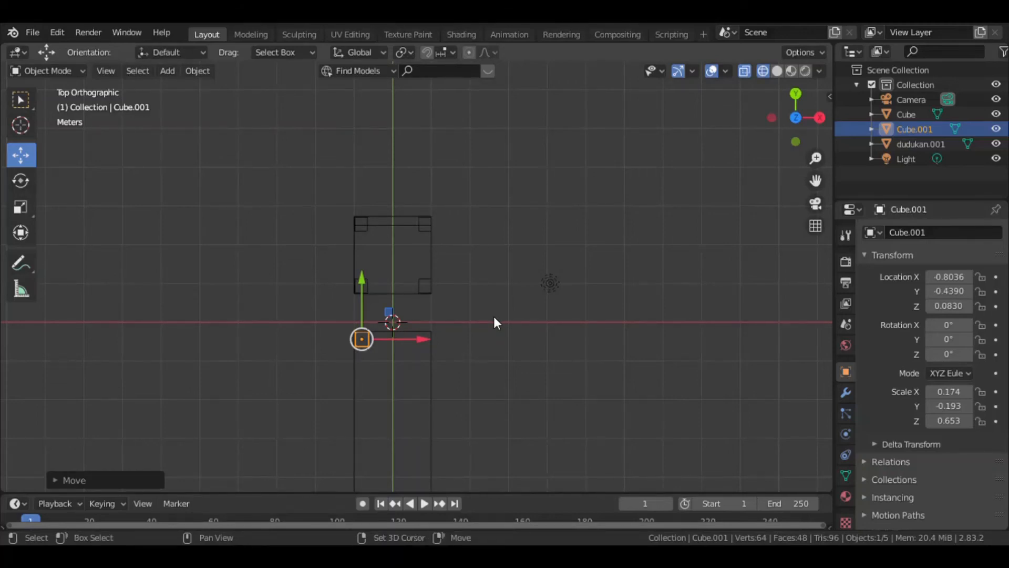
Duplicate the leg along the X axis to the opposite corner of the tabletop, at about X 0.785 m
key("shift+d")
key("x")
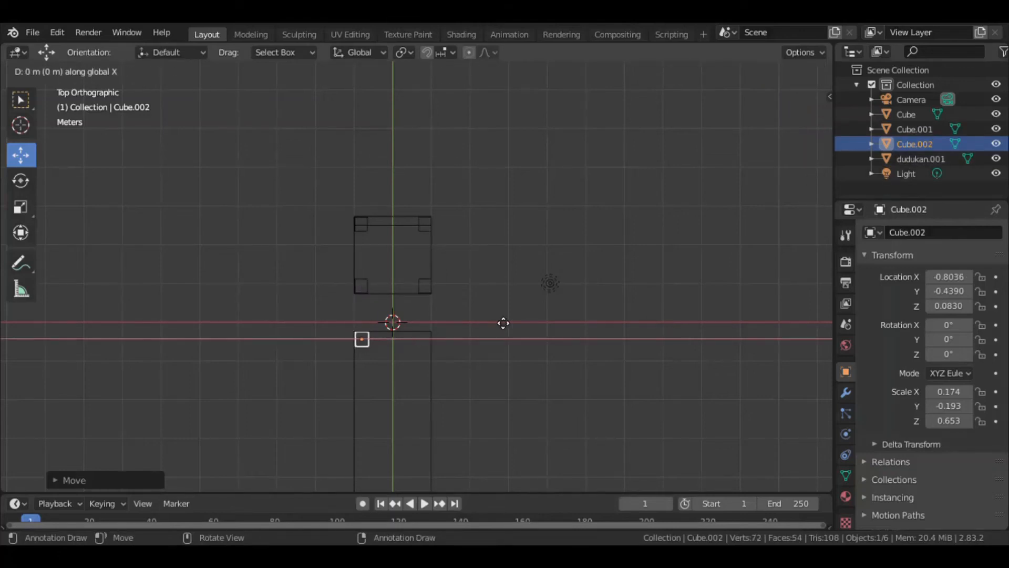
left_click(561, 323)
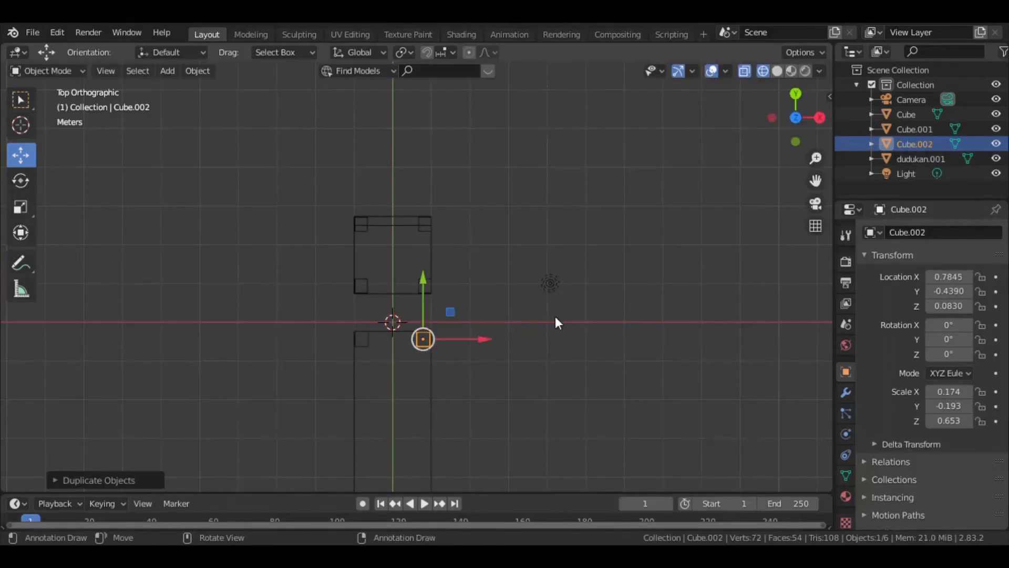
Duplicate both legs about -5.18 m along the Y axis to the far end of the tabletop
left_click(369, 342, "shift")
scroll(536, 336, "down", 2)
mouse_move(542, 360)
middle_mouse_down()
mouse_move(531, 330)
mouse_move(538, 345)
middle_mouse_up()
key("grave")
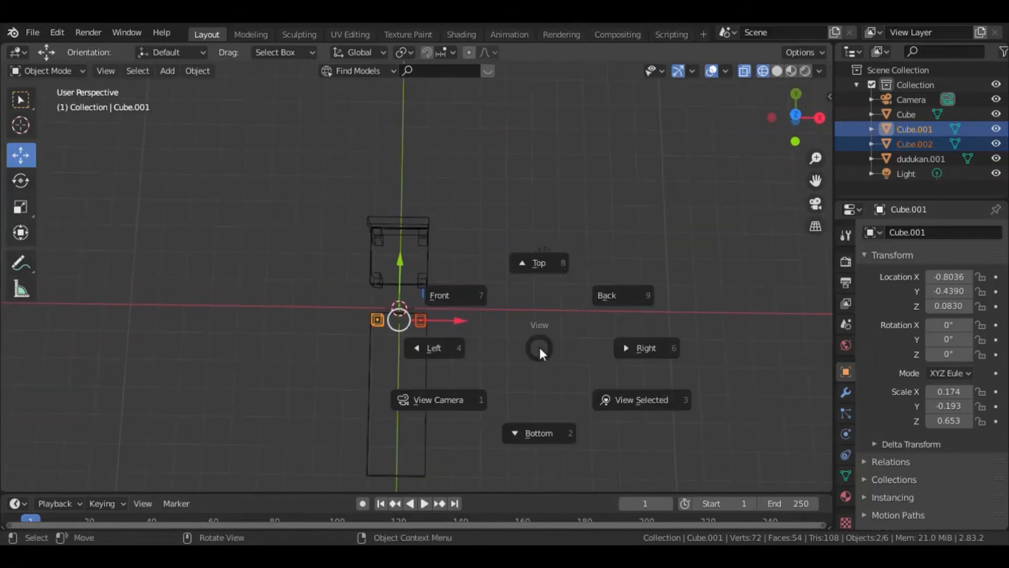
left_click(528, 262)
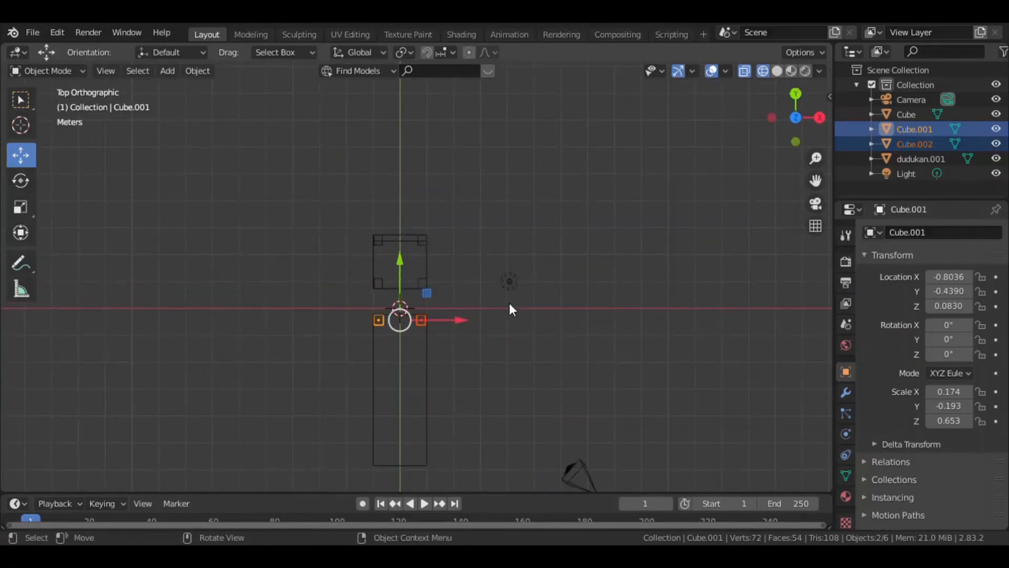
key("shift+d")
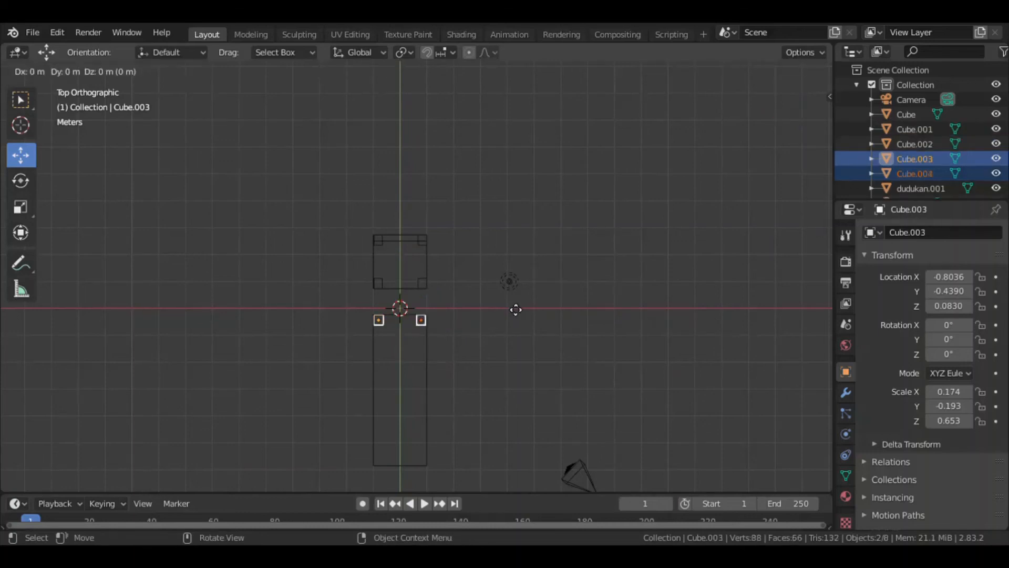
key("y")
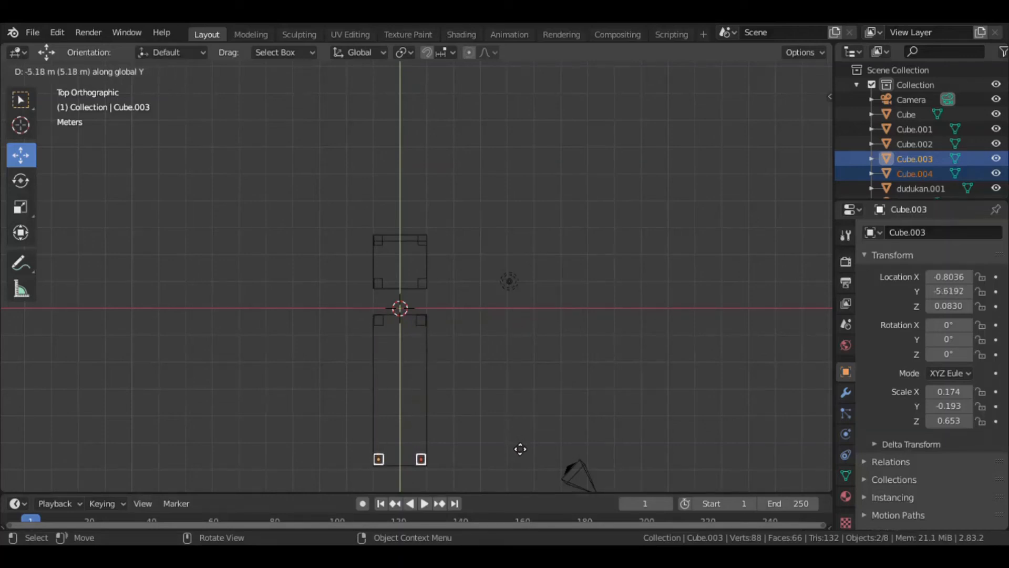
left_click(515, 444)
Deselect the duplicated legs and return the viewport to solid shading
middle_click_drag(544, 402, 383, 329)
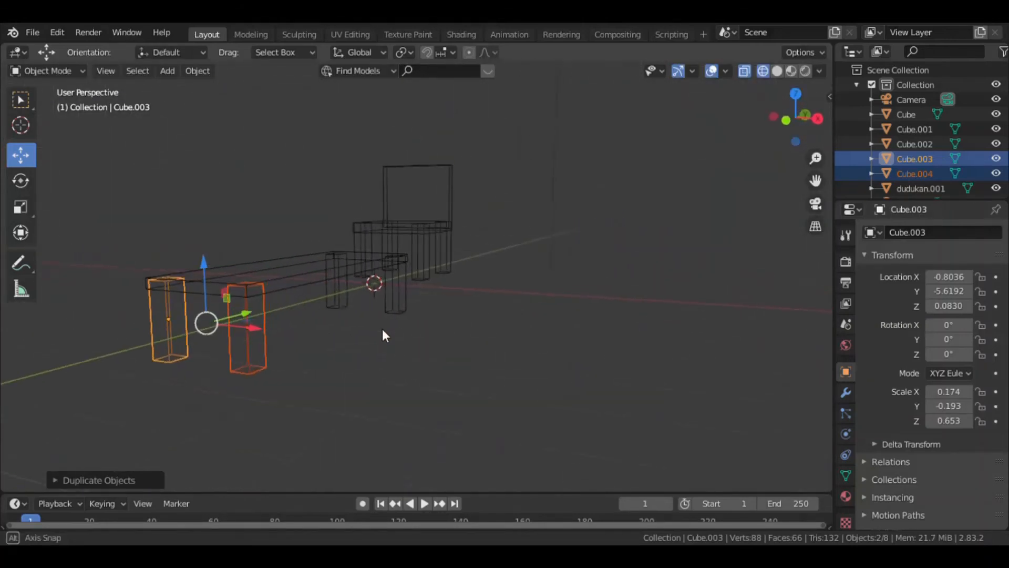
left_click(455, 370)
key("z")
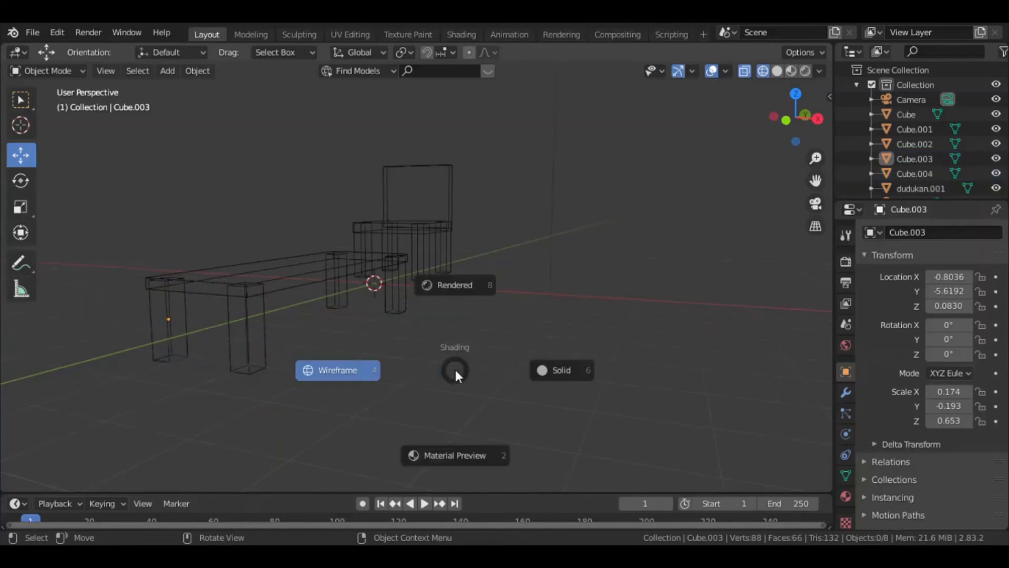
left_click(550, 370)
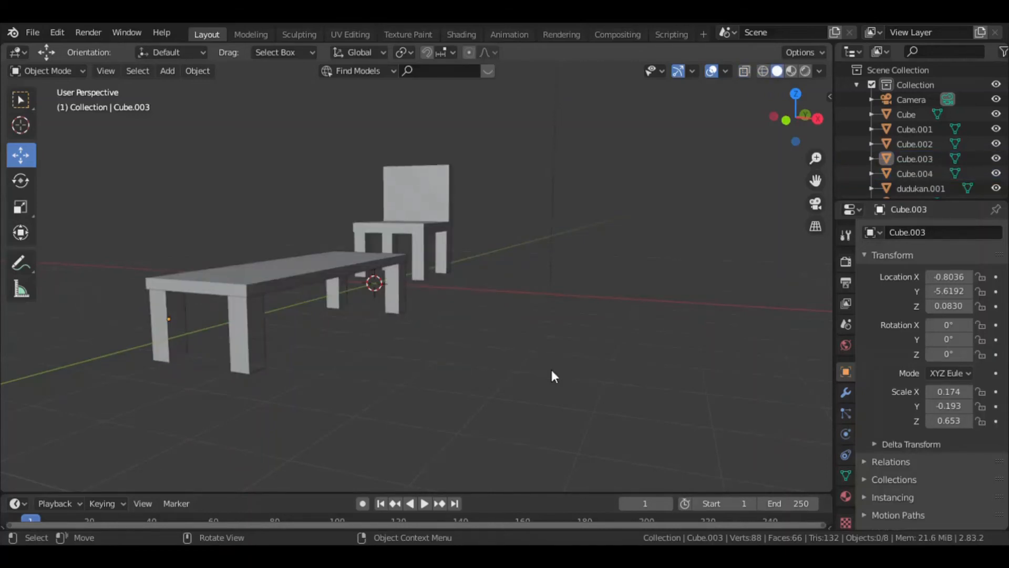
Select the tabletop and all four table legs and join them into one object
left_click(252, 339)
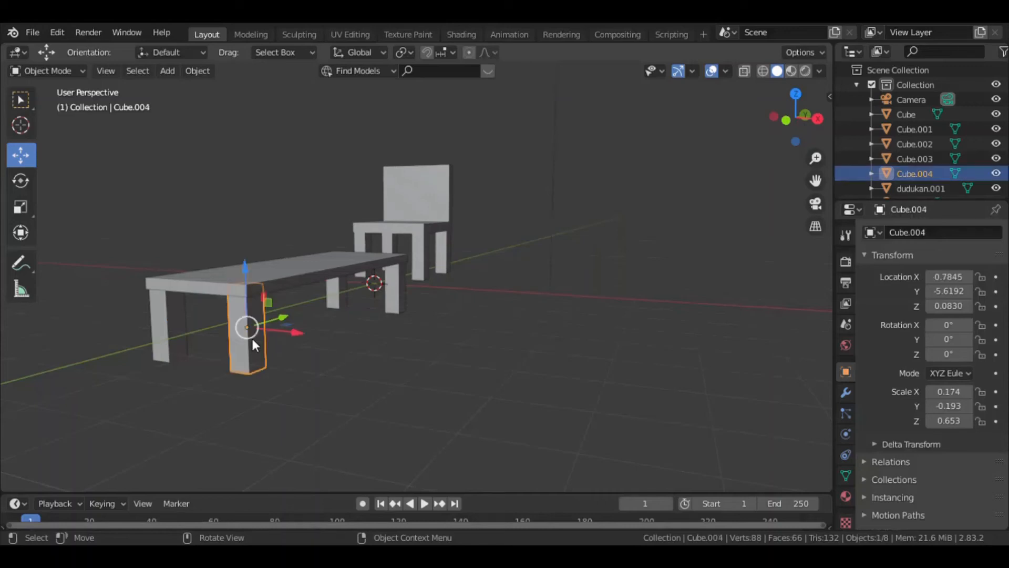
left_click(172, 338, "shift")
left_click(292, 280, "shift")
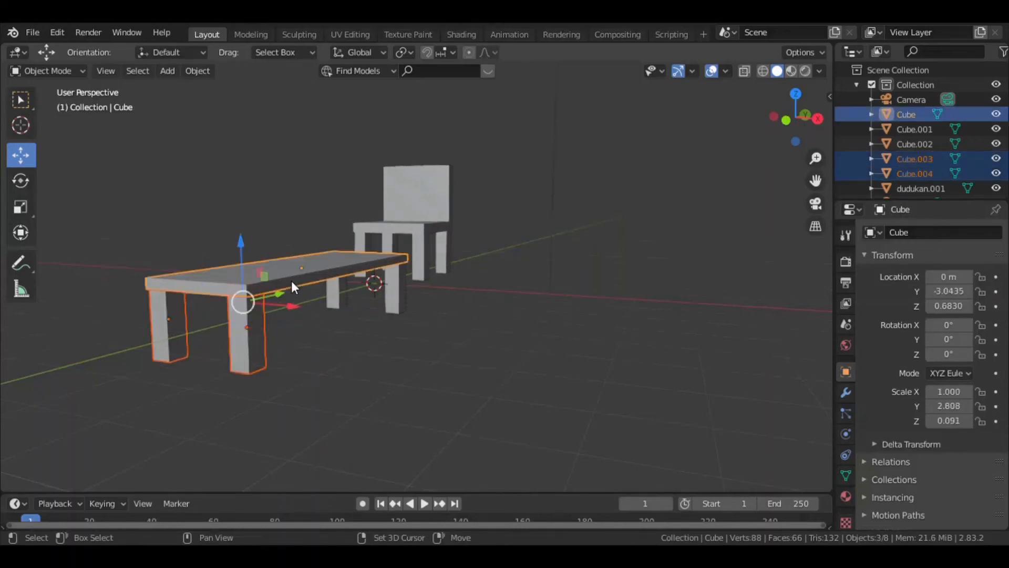
left_click(339, 297, "shift")
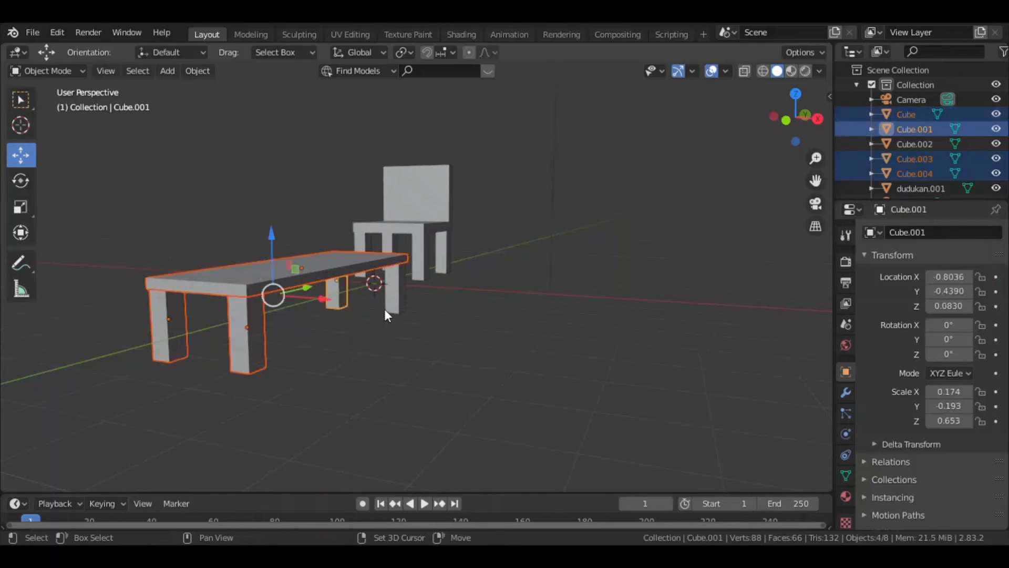
left_click(390, 307, "shift")
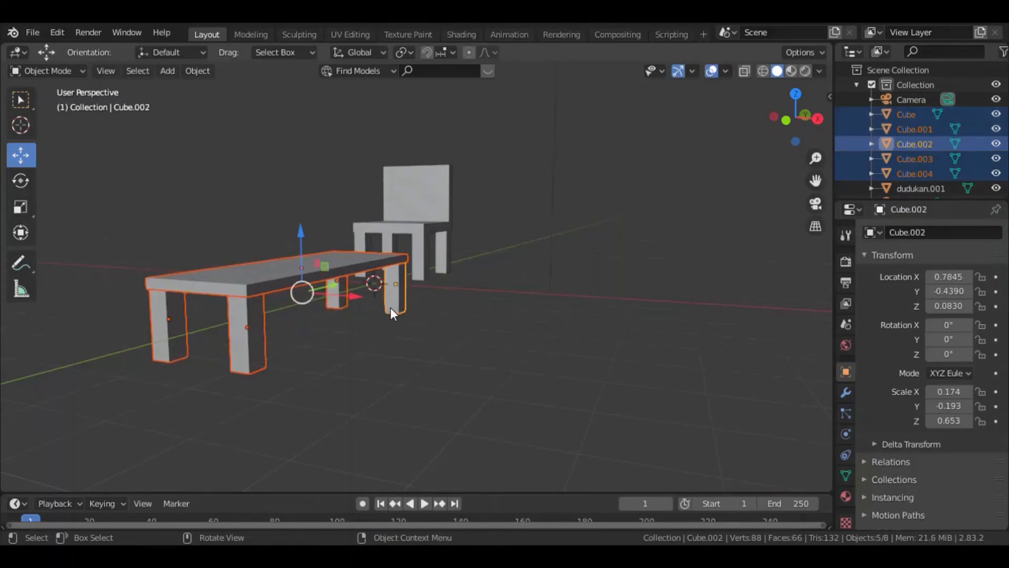
key("ctrl+j")
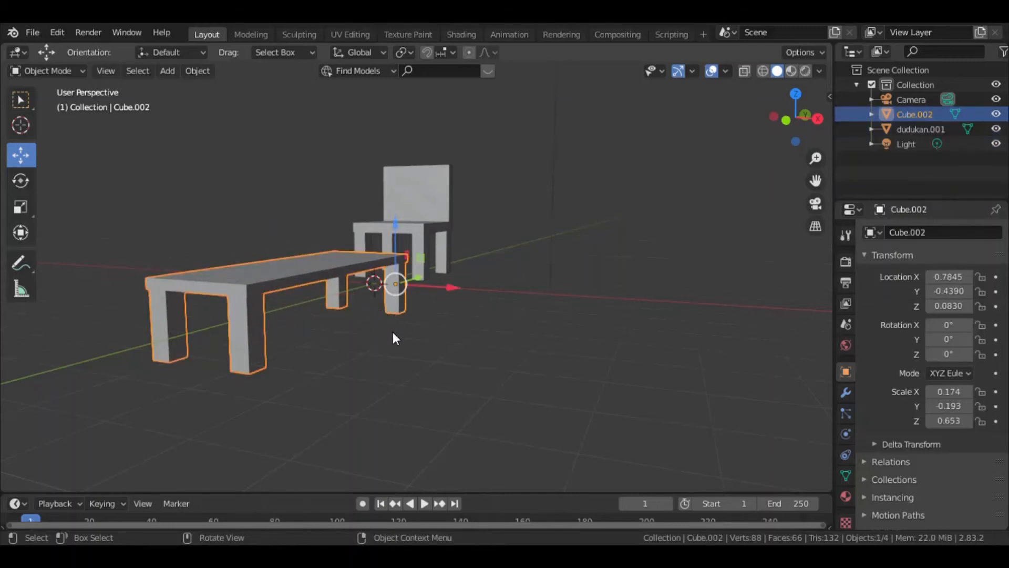
Rotate the table to about 66.9° around Z and move it to about X -1.806, Y 0.087, Z 0.657 m
key("grave")
left_click(494, 323)
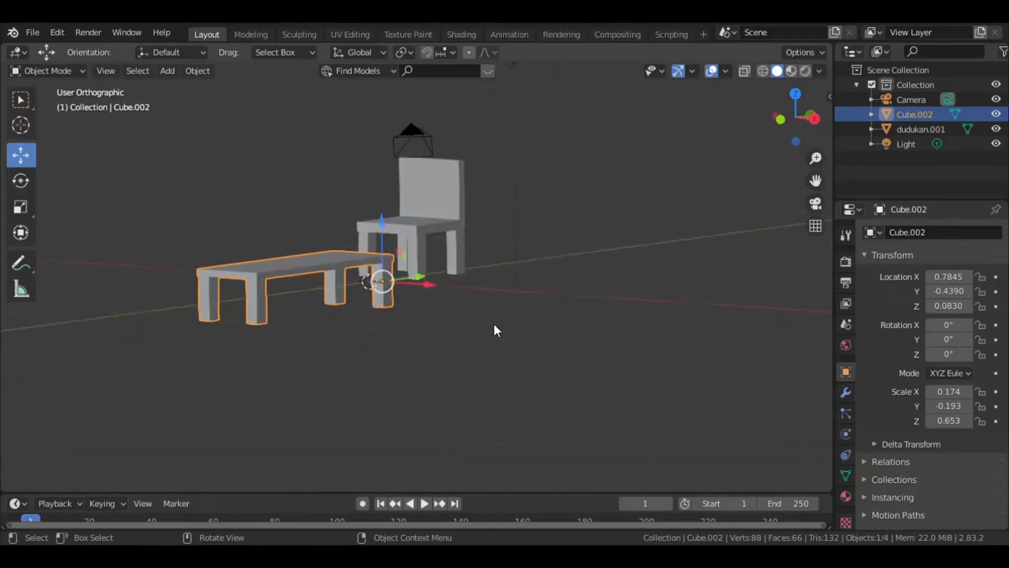
left_click_drag(356, 219, 363, 205)
middle_click_drag(363, 205, 33, 256)
left_click(20, 181)
left_click_drag(328, 294, 391, 229)
key("ctrl+z")
left_click(18, 156)
middle_click_drag(497, 313, 515, 327)
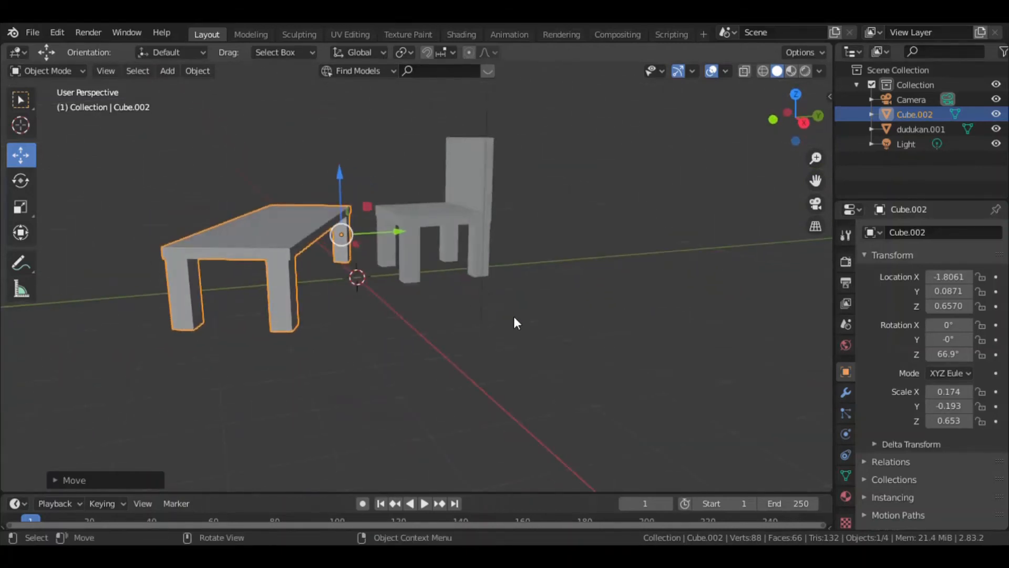
middle_click_drag(427, 330, 446, 320)
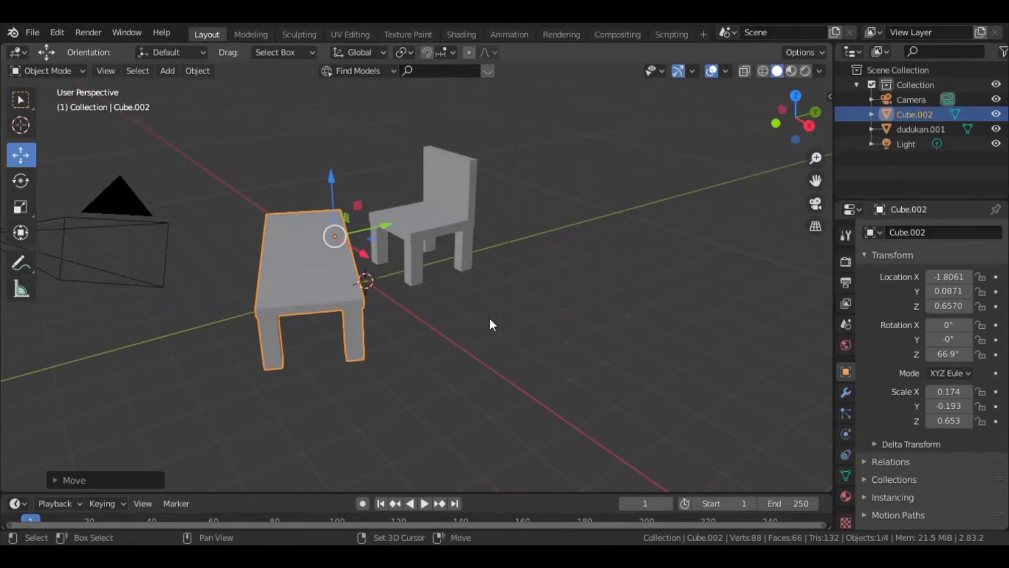
Add a plane mesh at the origin and scale it uniformly to about 5.537 as the floor
key("shift+a")
mouse_move(481, 245)
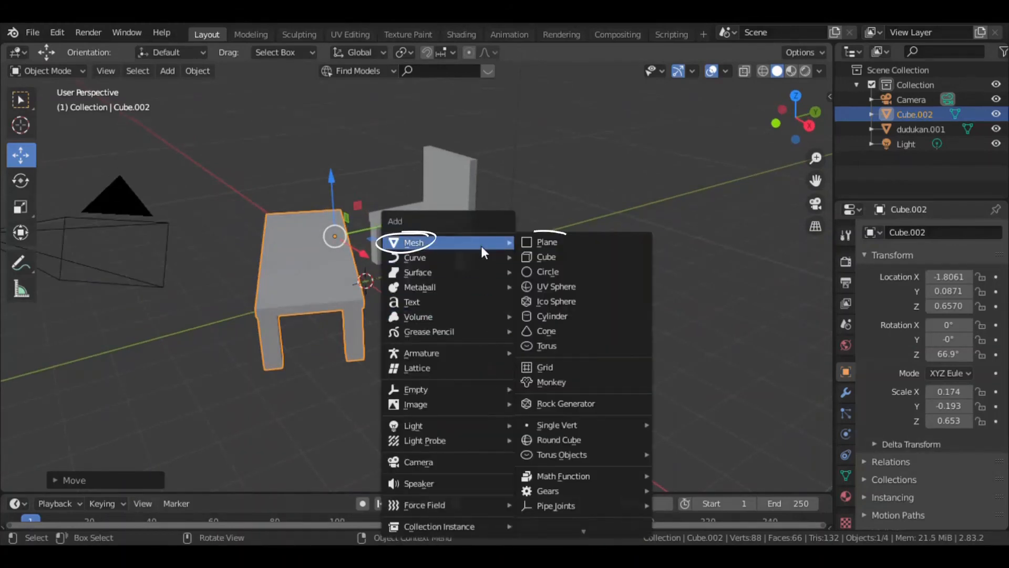
left_click(566, 247)
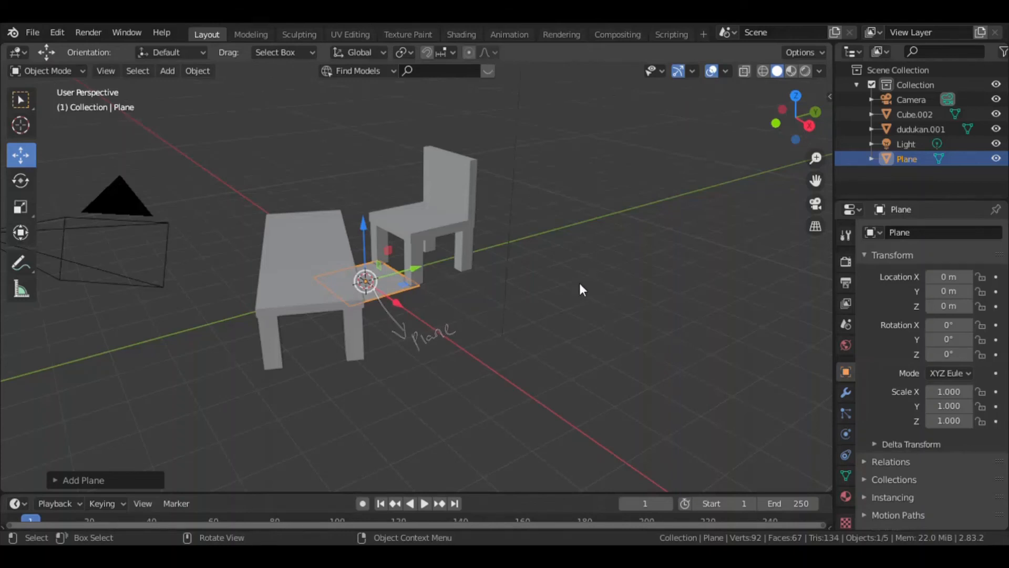
key("s")
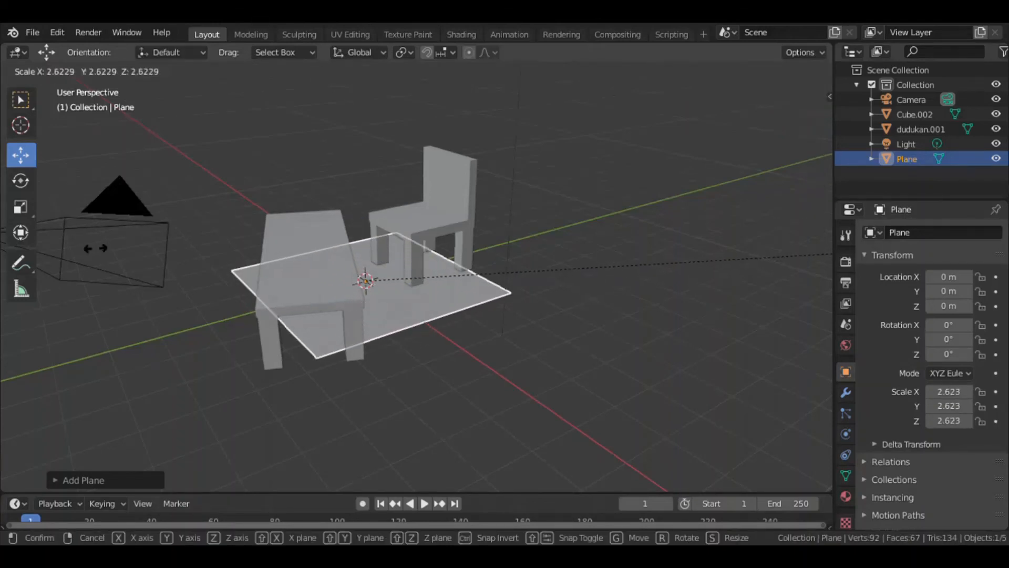
left_click(719, 229)
mouse_move(490, 252)
middle_mouse_down()
mouse_move(648, 254)
mouse_move(645, 264)
mouse_move(457, 245)
mouse_move(478, 257)
middle_mouse_up()
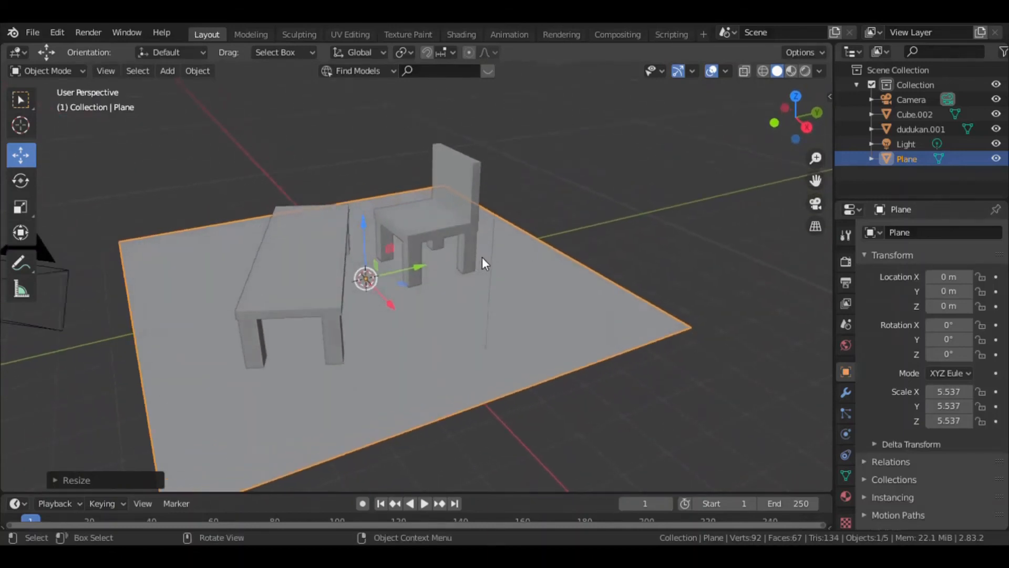
Switch the viewport to rendered shading and move the light above the furniture, to about X -0.327 m and Y 1.022 m
key("z")
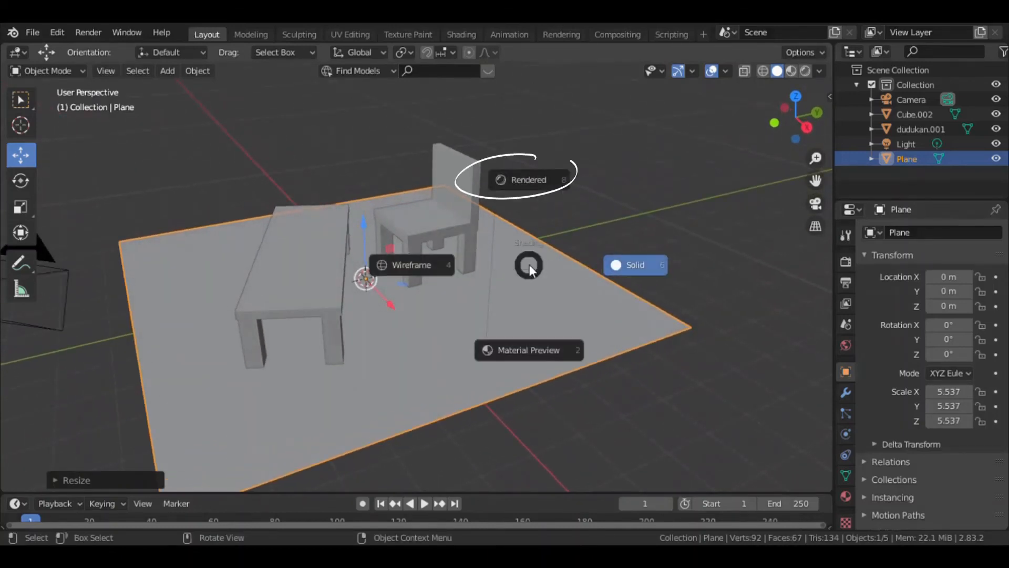
left_click(524, 188)
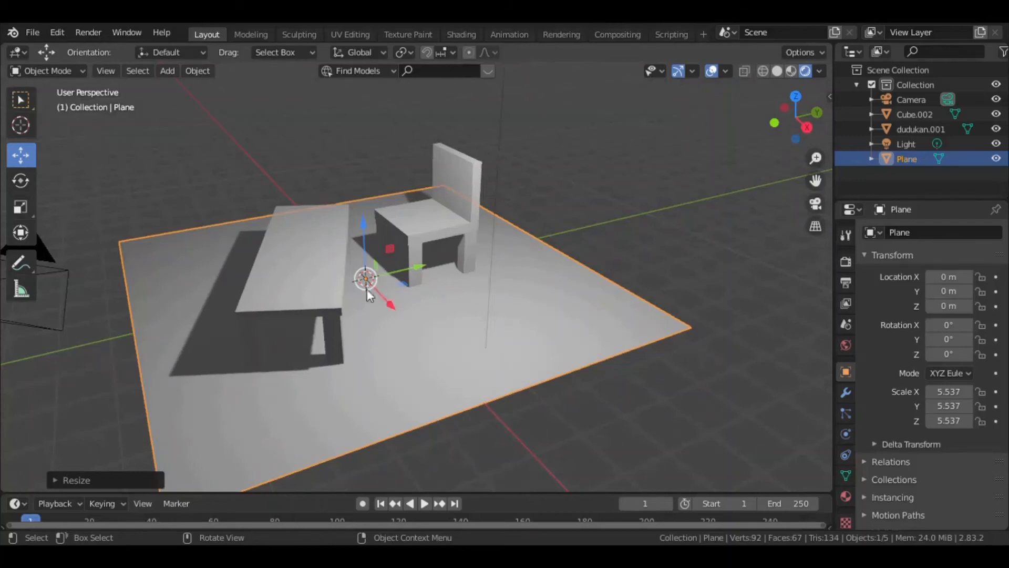
scroll(437, 270, "down", 4)
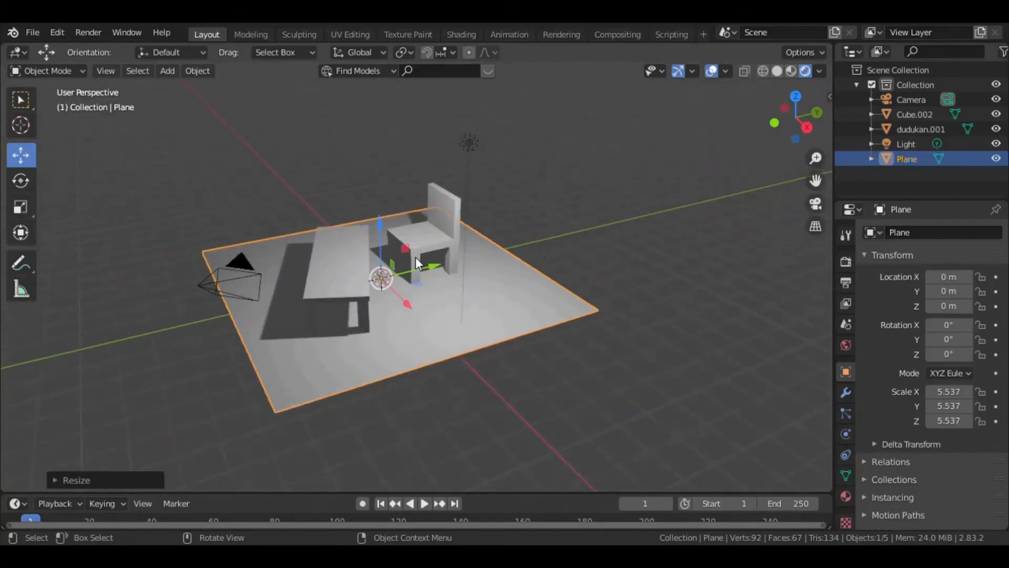
middle_click_drag(415, 257, 459, 263)
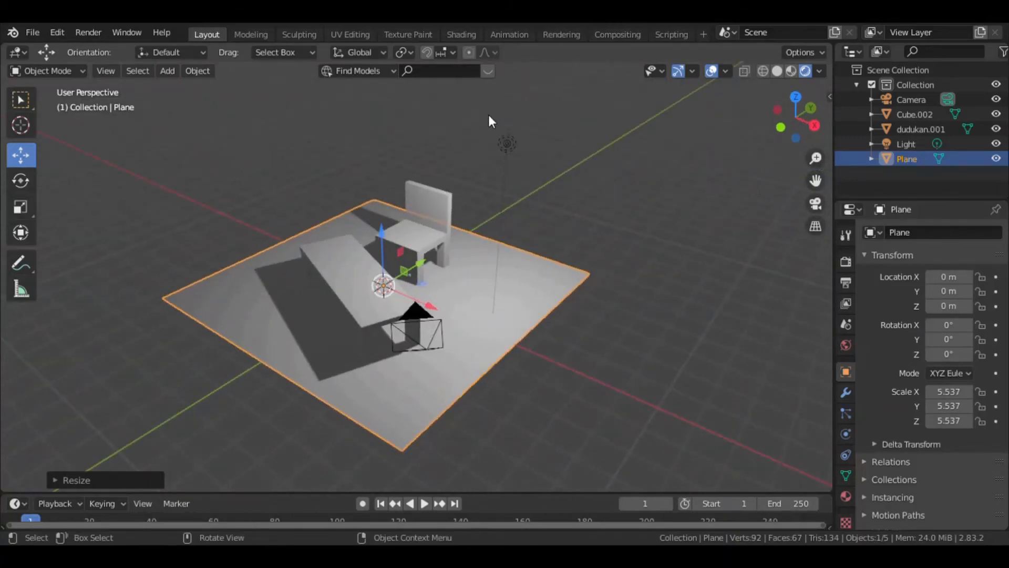
left_click(509, 142)
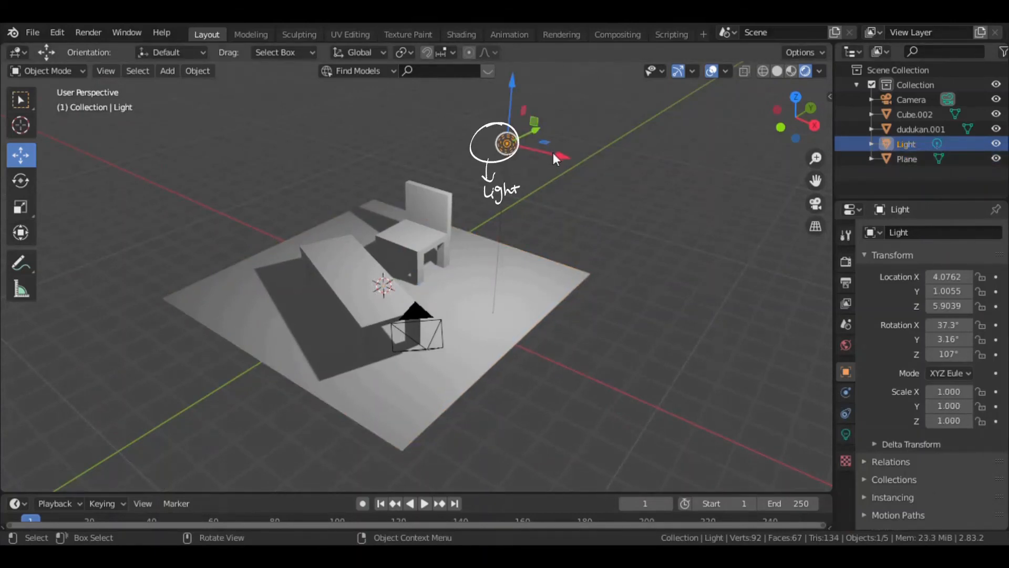
left_click_drag(553, 152, 439, 138)
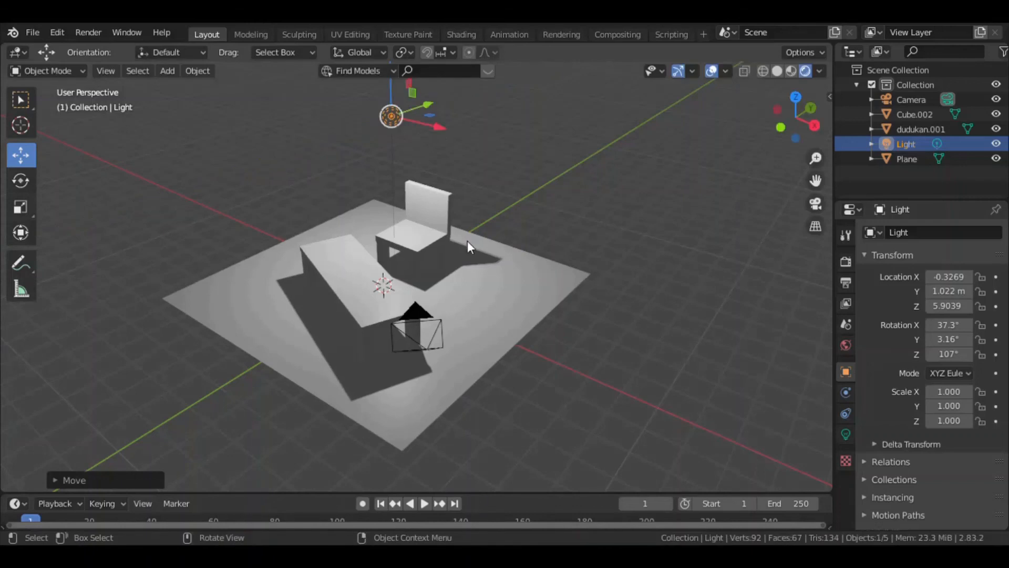
Look through the camera and scale the floor plane uniformly to about 11.713
scroll(477, 249, "up", 1)
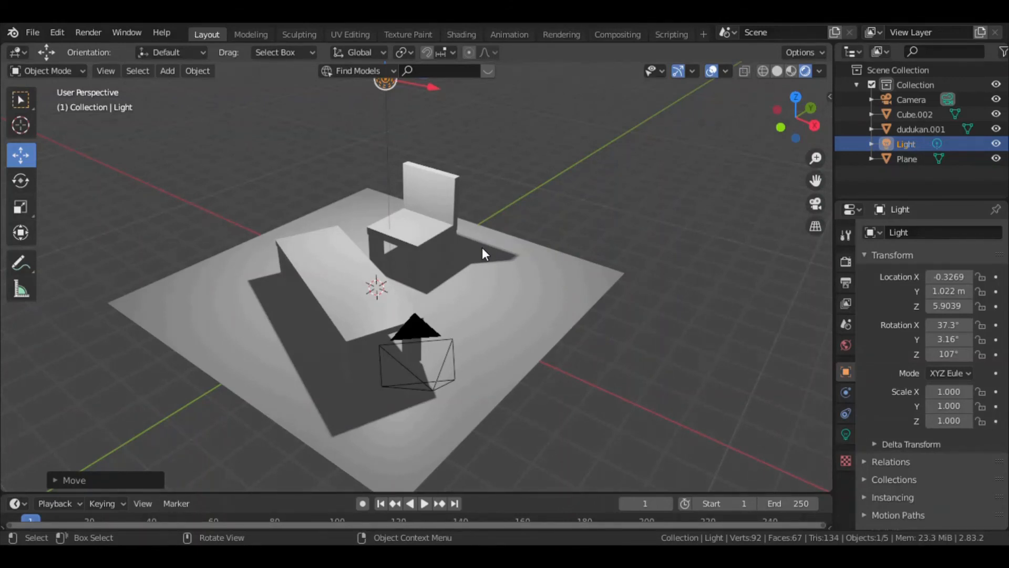
key("grave")
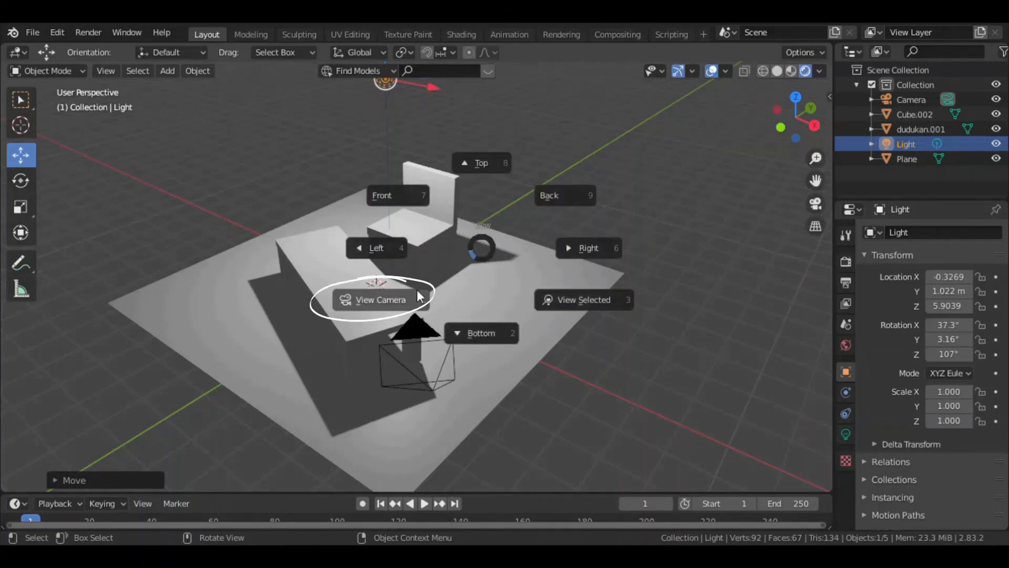
left_click(412, 297)
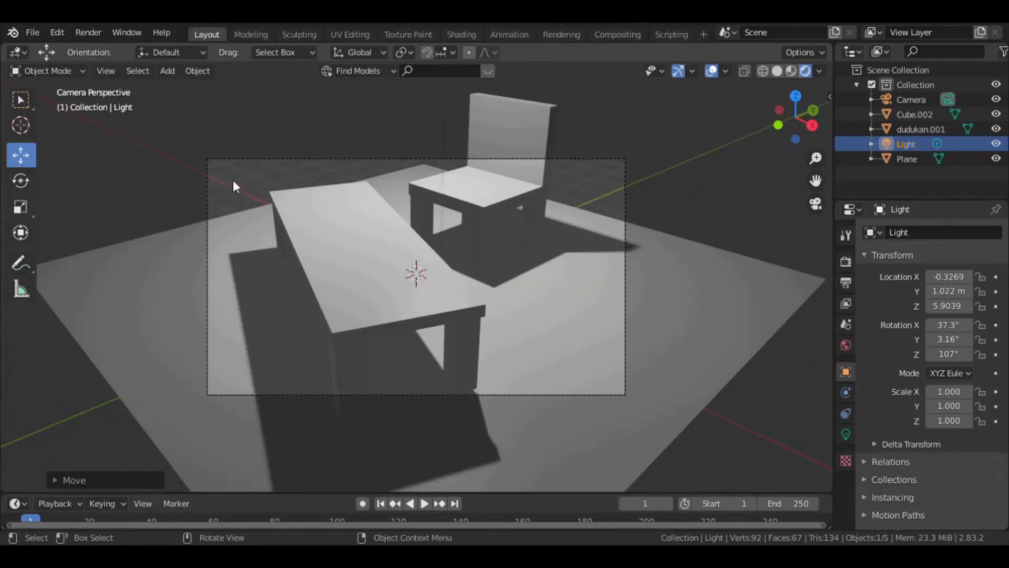
left_click(550, 327)
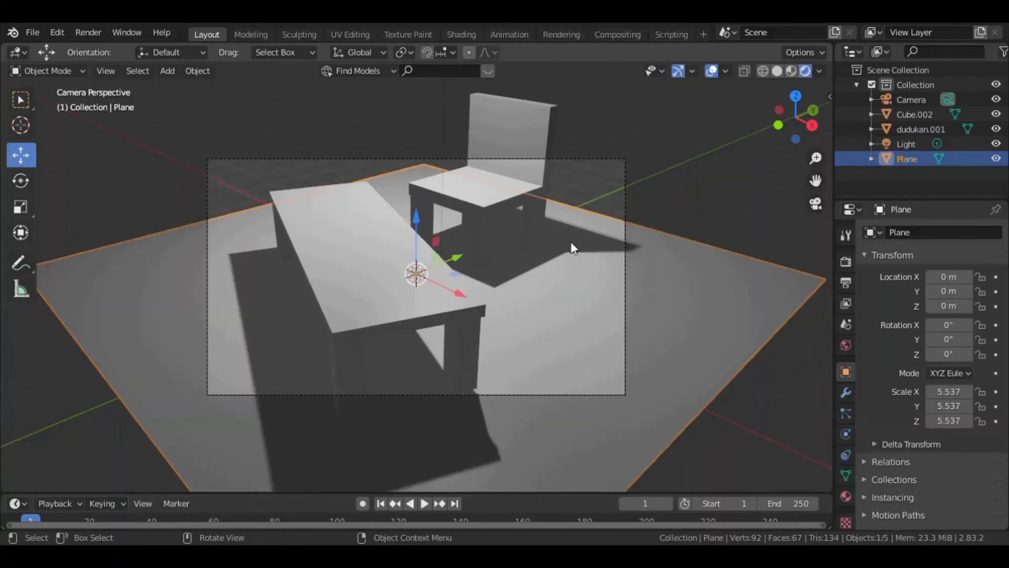
key("s")
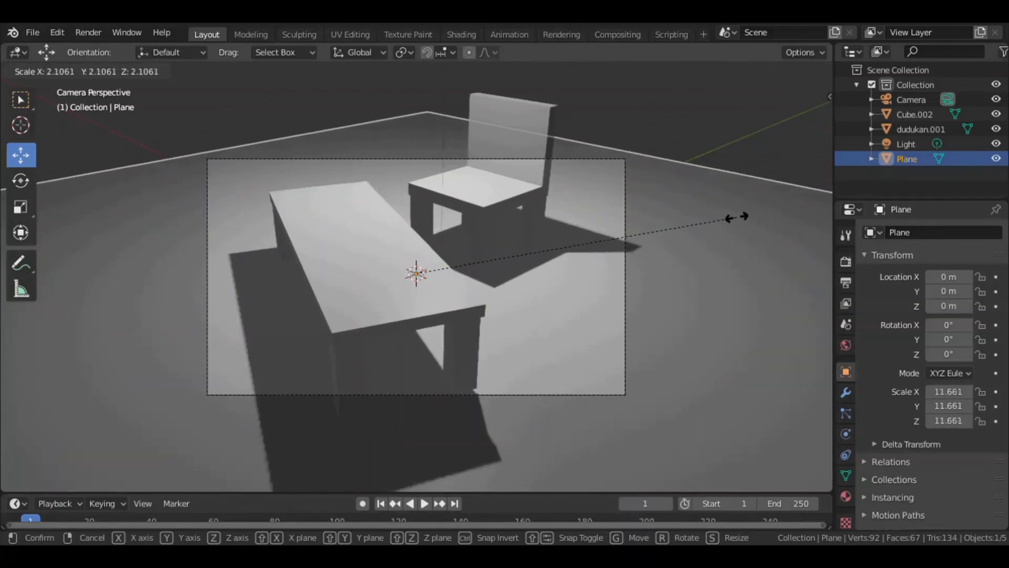
left_click(737, 217)
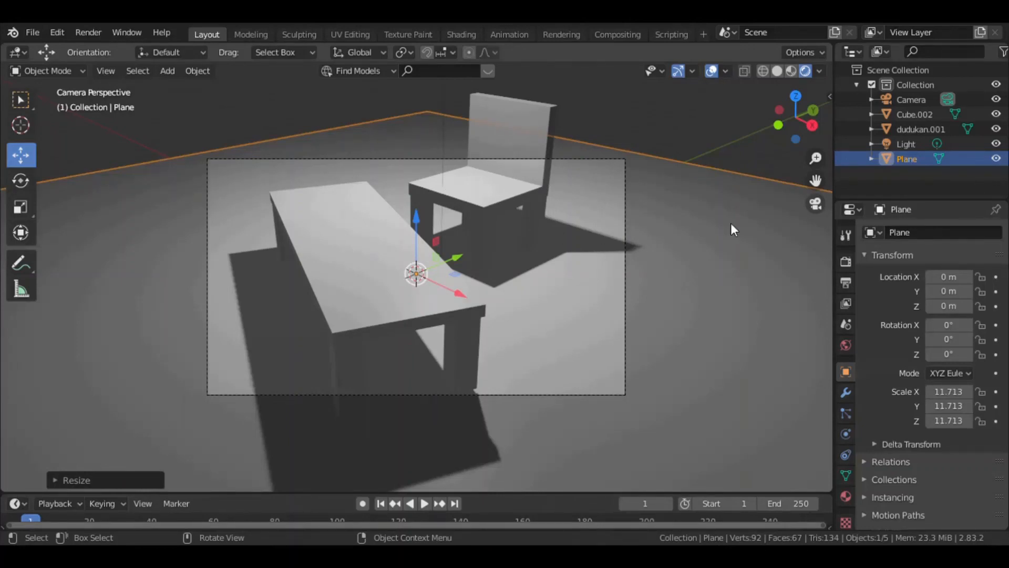
Turn on Lock Camera to View so that navigating the viewport moves the camera
left_click(831, 94)
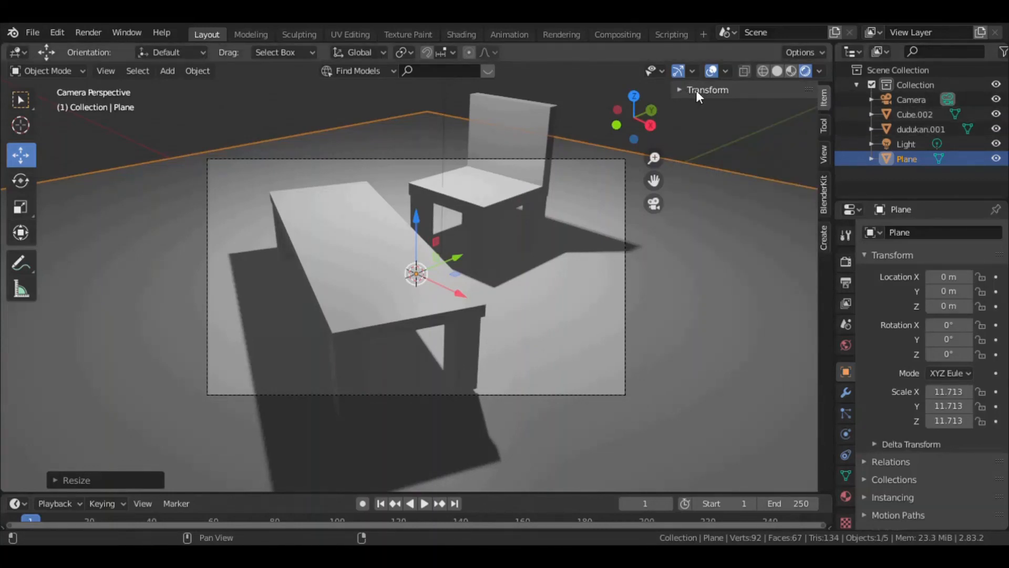
left_click(681, 90)
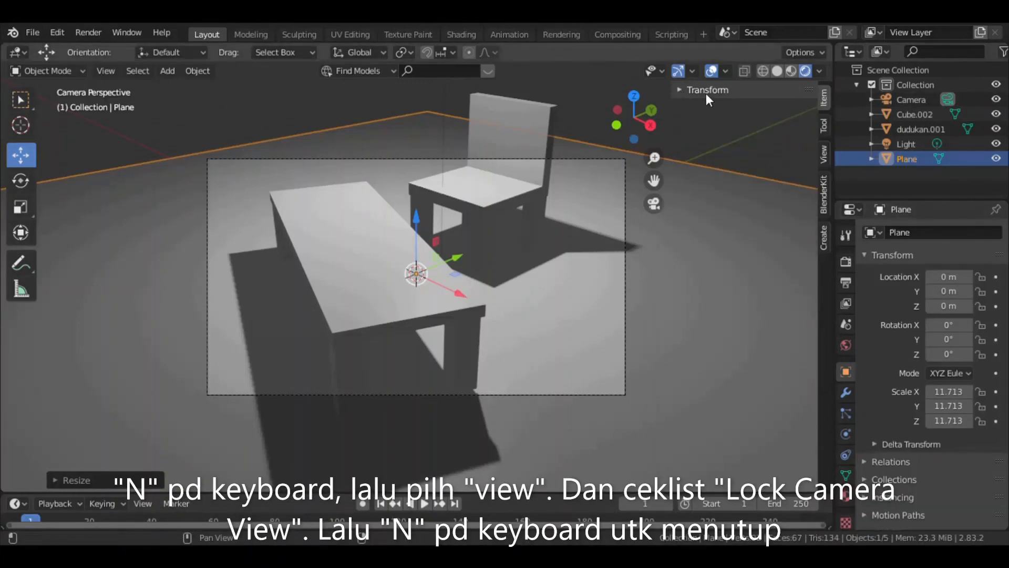
left_click(680, 90)
left_click(822, 150)
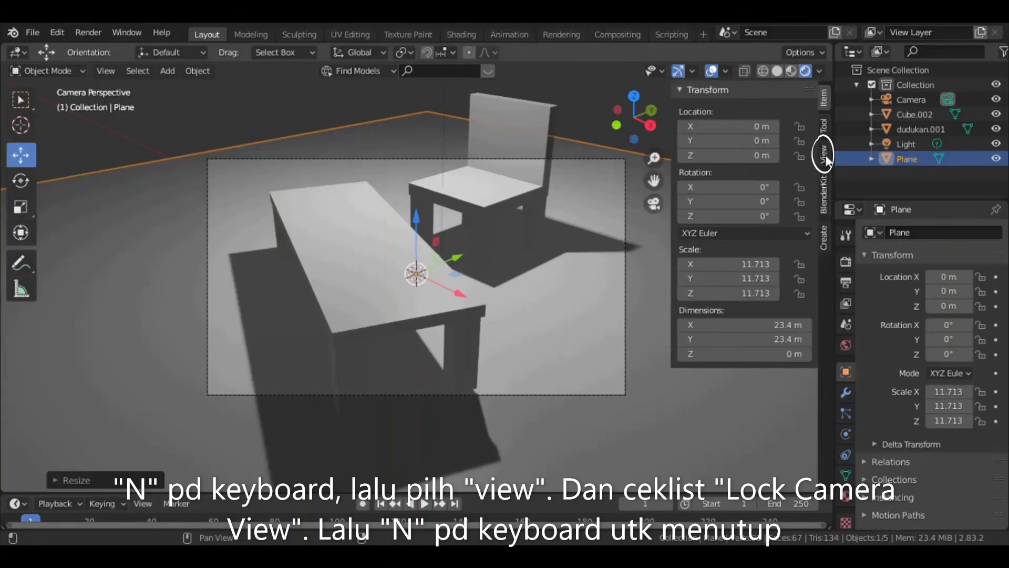
left_click(824, 153)
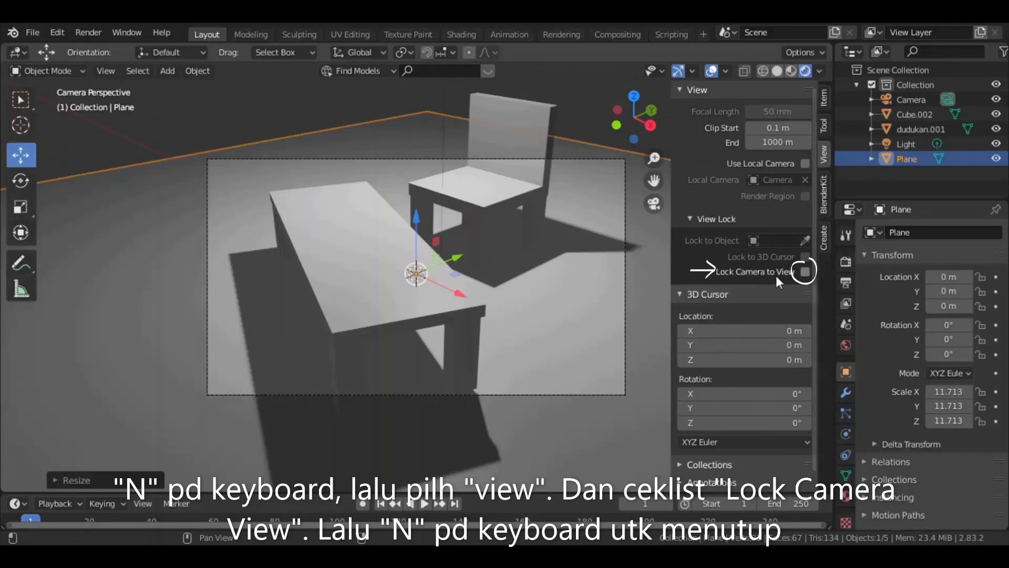
left_click(805, 271)
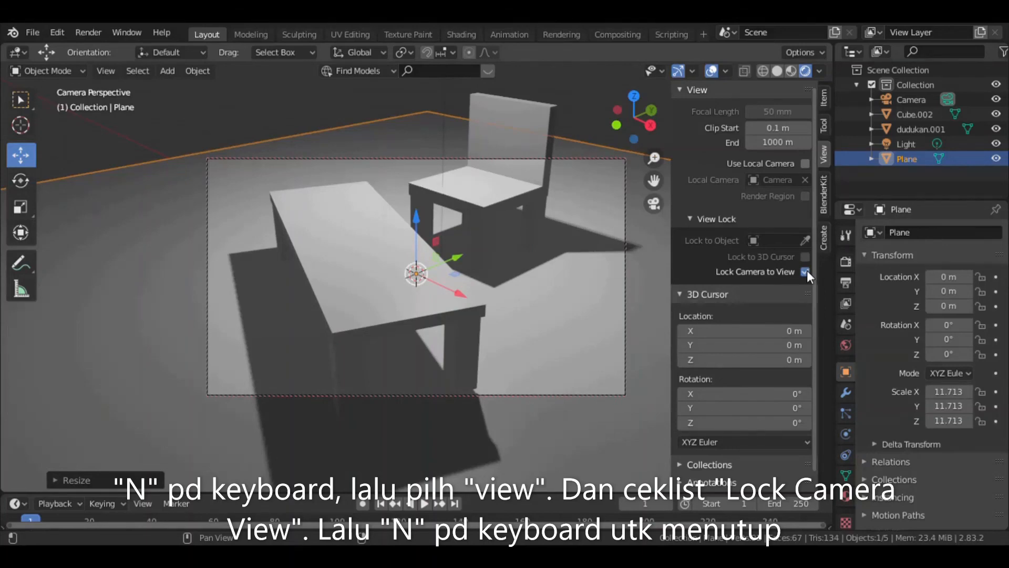
key("n")
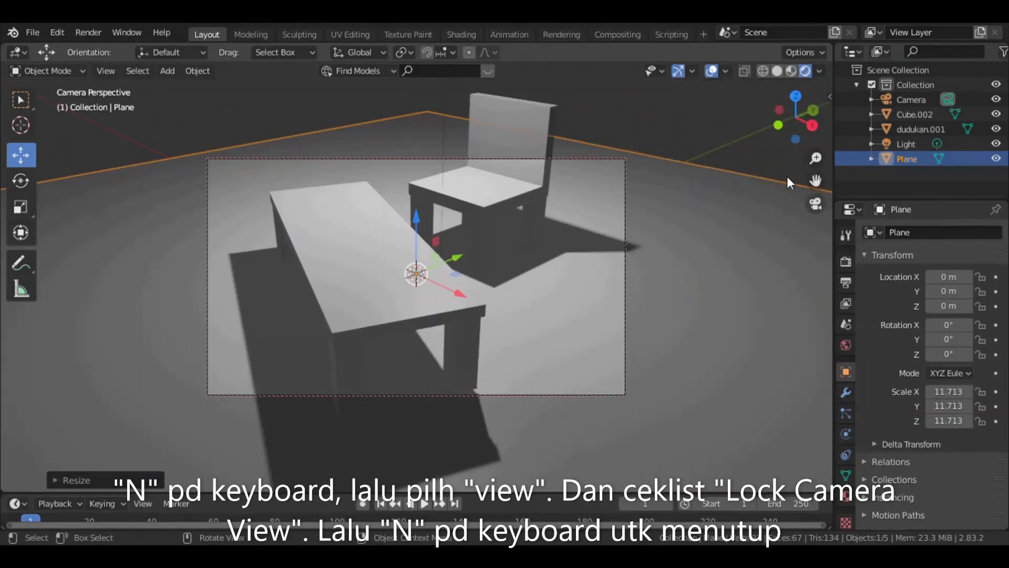
Pan the locked camera to bring the whole chair into frame, and scale the floor plane uniformly to about 20.176
left_click_drag(818, 183, 818, 261)
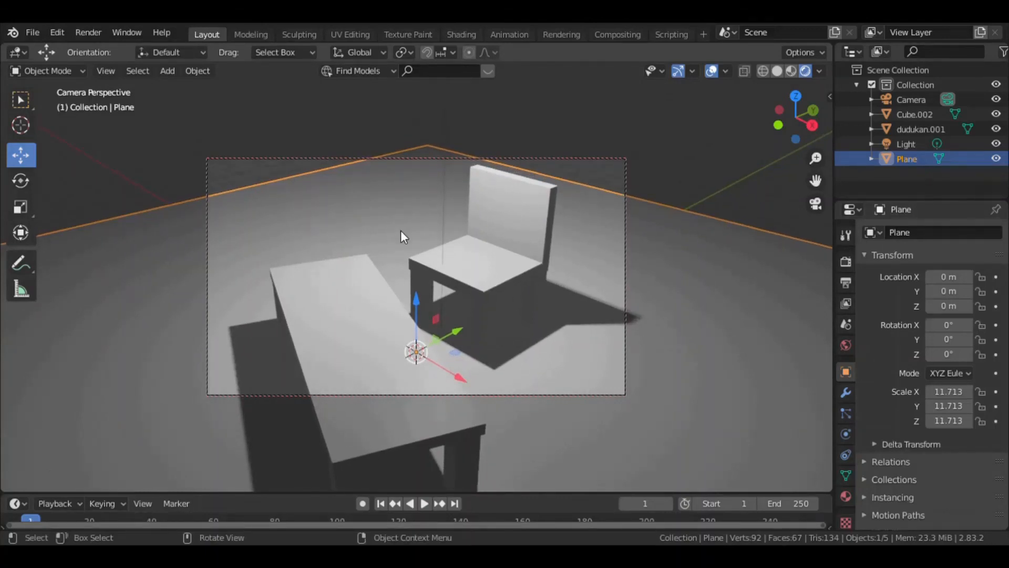
key("s")
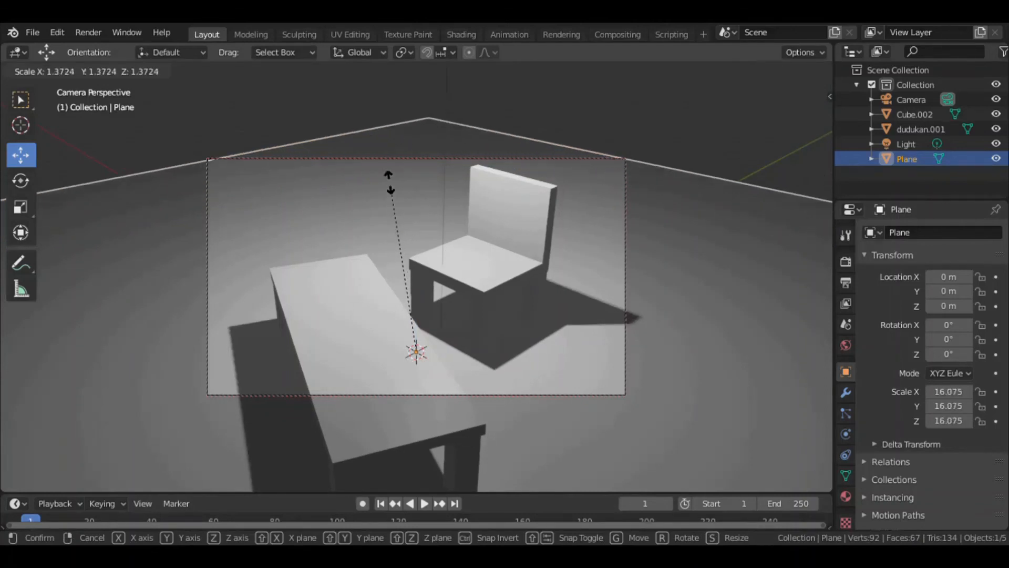
left_click(378, 141)
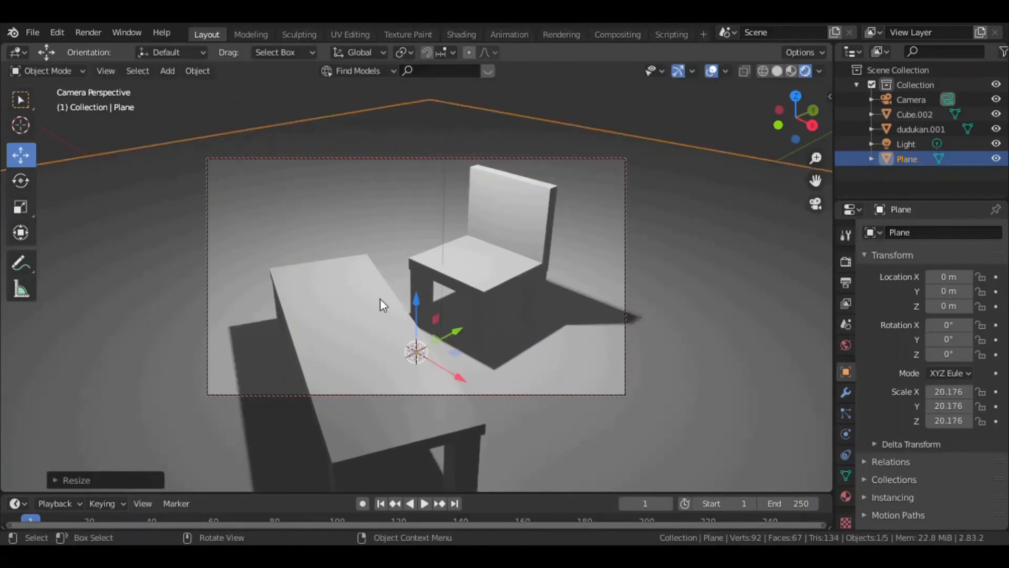
Move the table across the floor, back from the camera and away from the chair, to fit its tabletop inside the camera frame
left_click(365, 334)
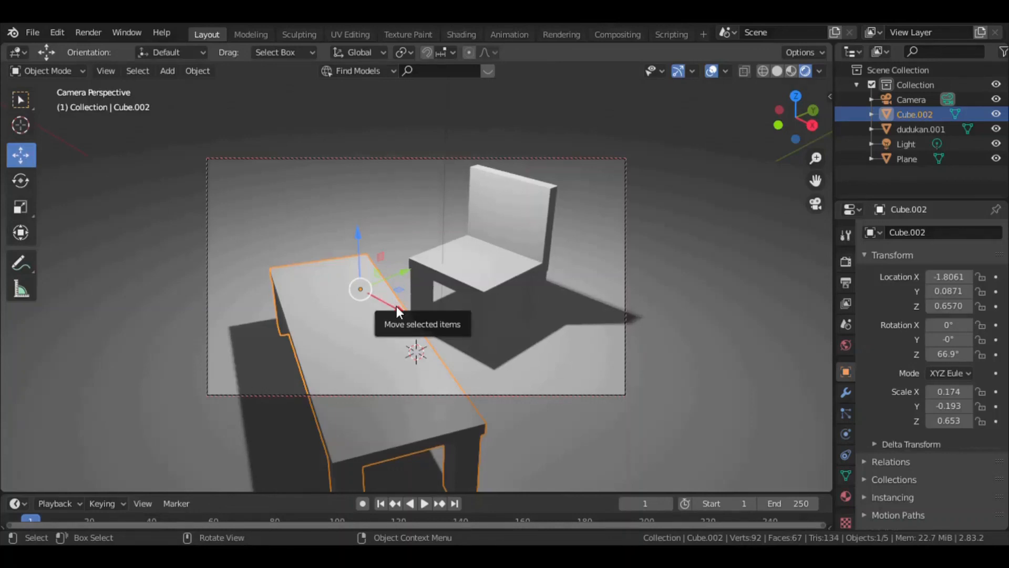
left_click_drag(396, 306, 401, 309)
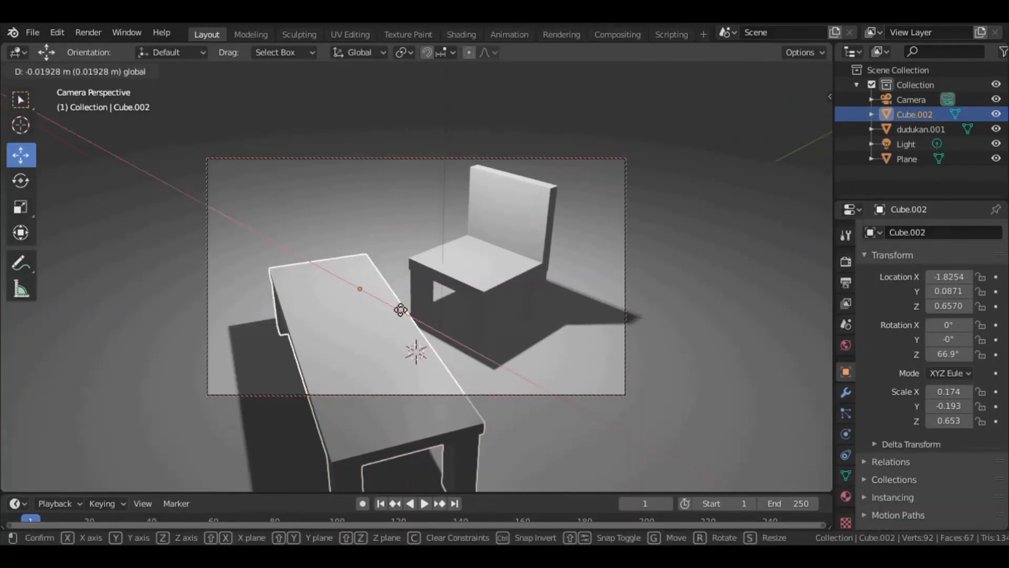
left_click_drag(400, 310, 360, 263)
left_click(479, 348)
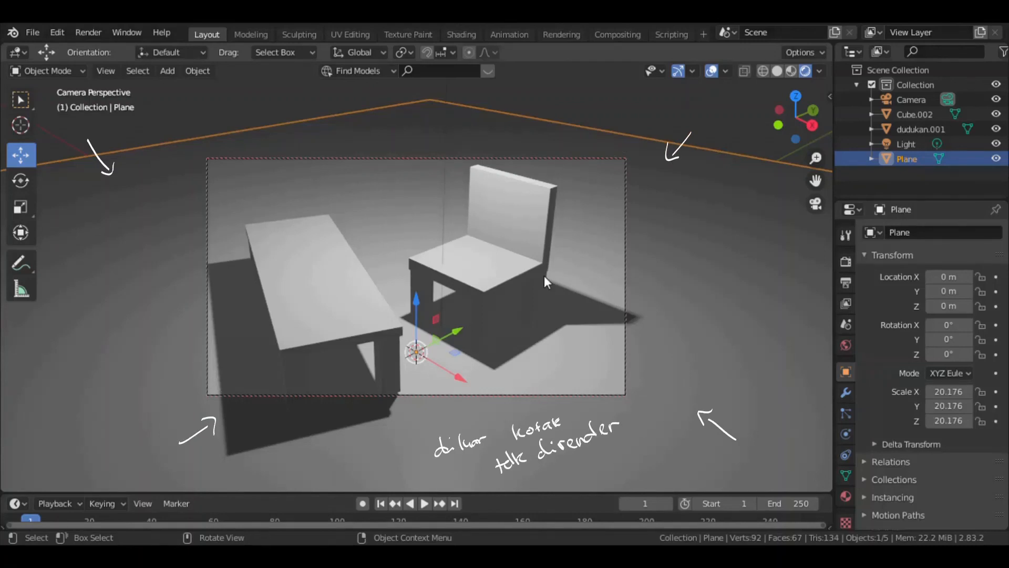
Pull the locked camera back slightly to frame the table and chair together, and switch to the Compositing workspace
scroll(560, 273, "down", 6)
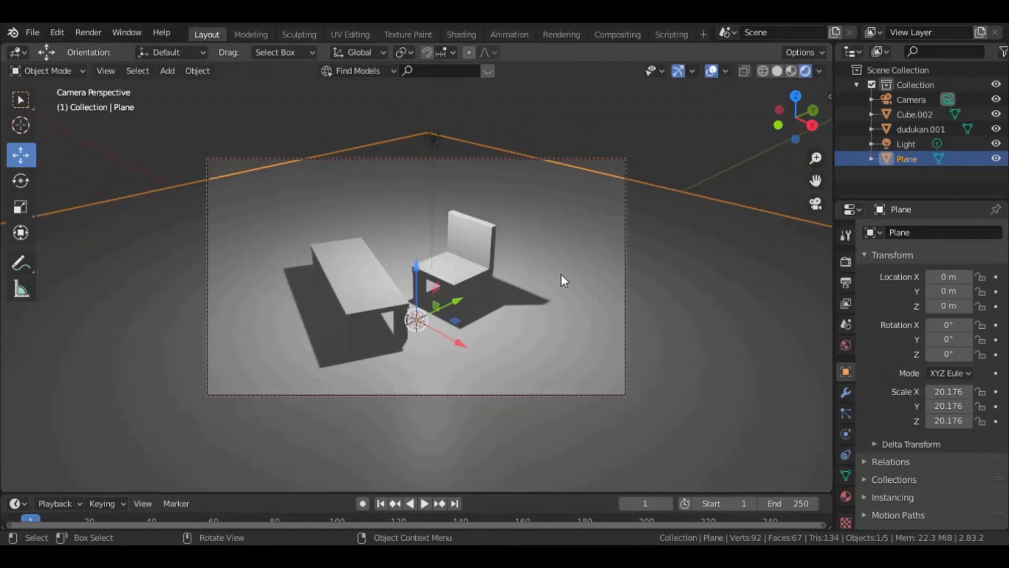
scroll(562, 275, "down", 3)
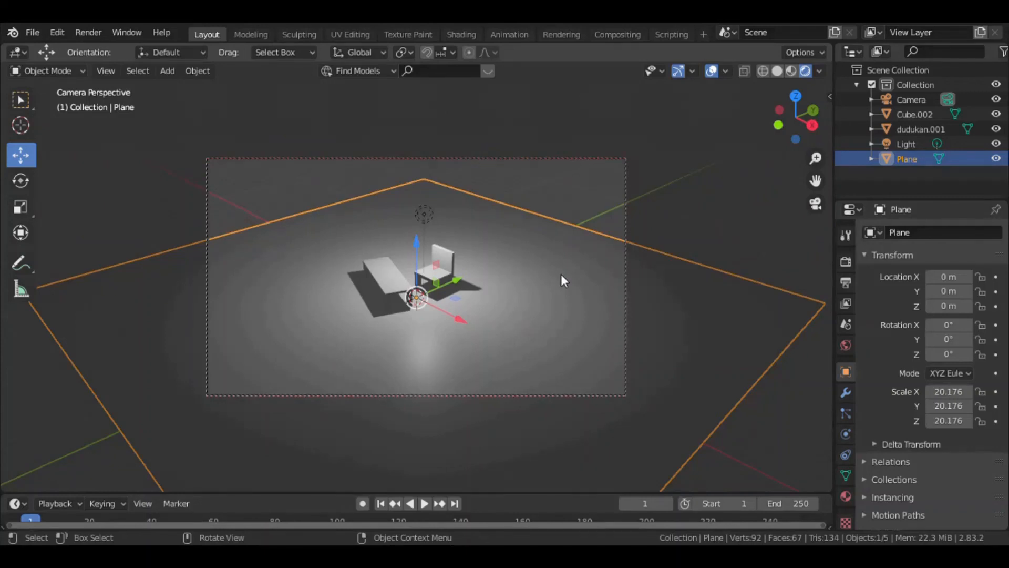
scroll(562, 275, "up", 8)
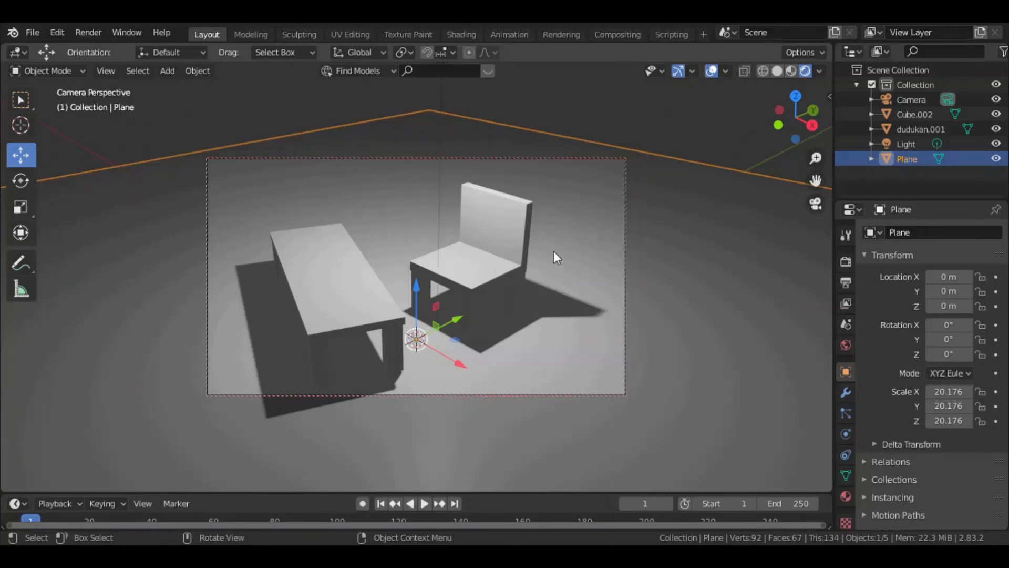
left_click(618, 34)
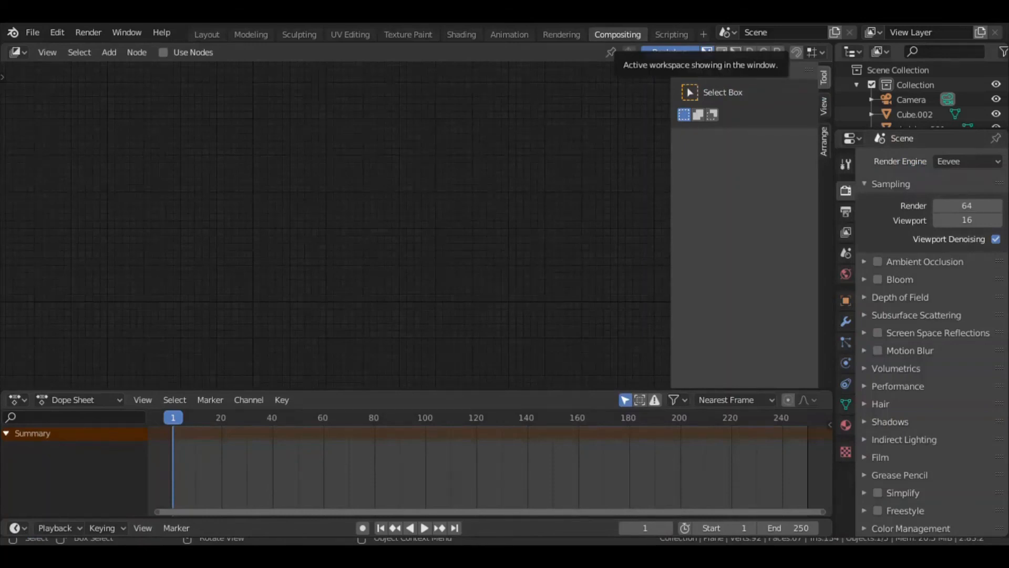